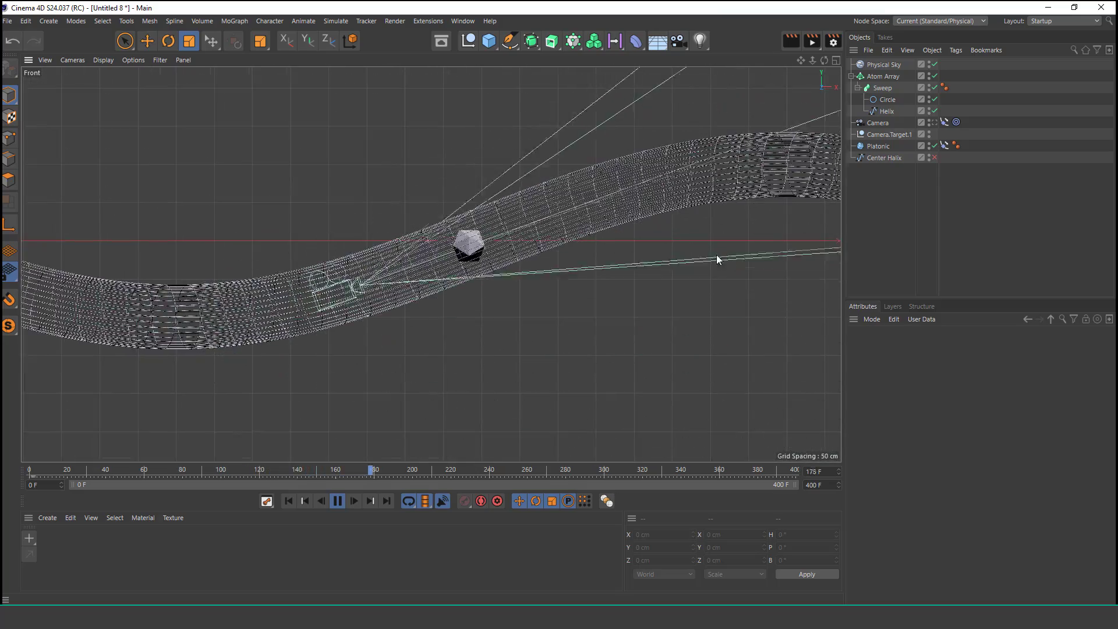
Step: Examine the finished tube scene in the front view, the four-view layout and the maximized perspective view
middle_drag(802, 253, 272, 284)
alt+right_drag(539, 292, 489, 341)
alt+middle_drag(656, 330, 589, 337)
alt+right_drag(562, 311, 592, 288)
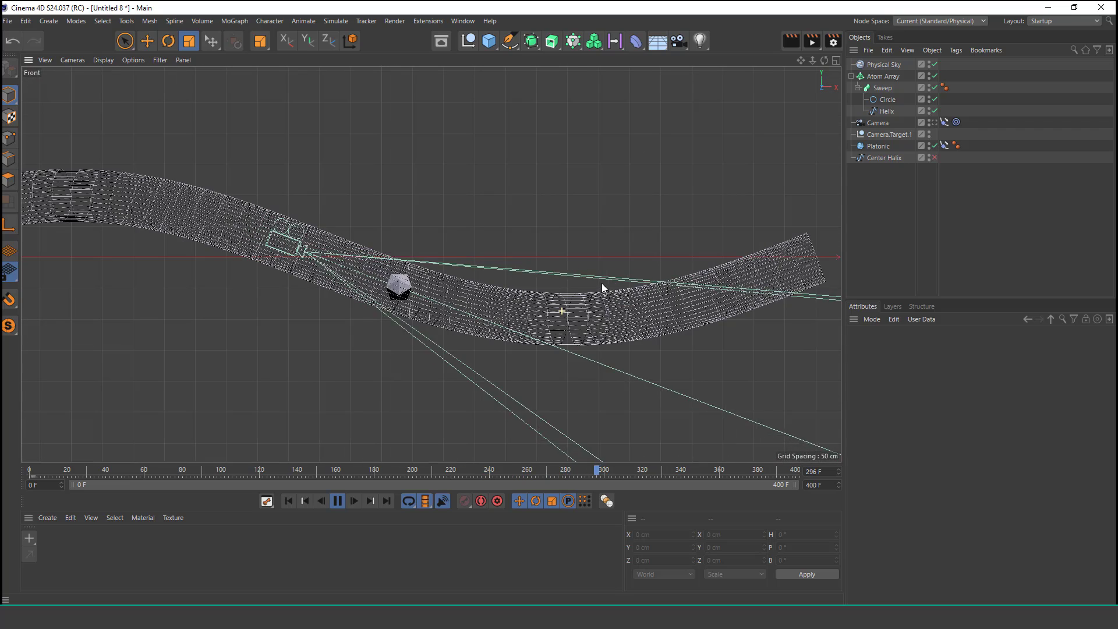
click(836, 61)
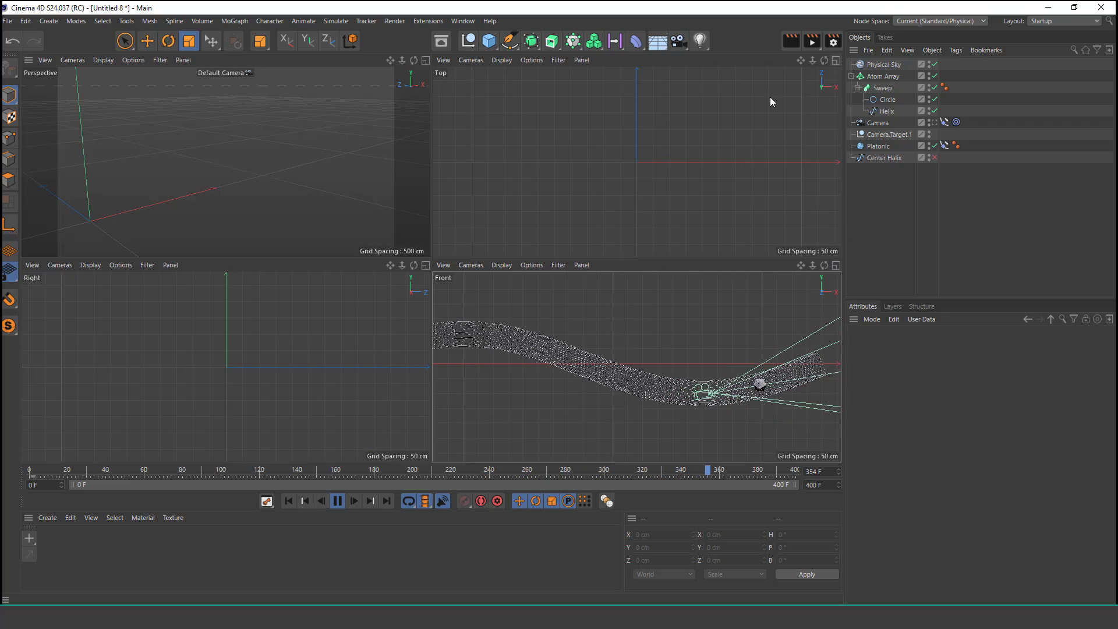
click(211, 191)
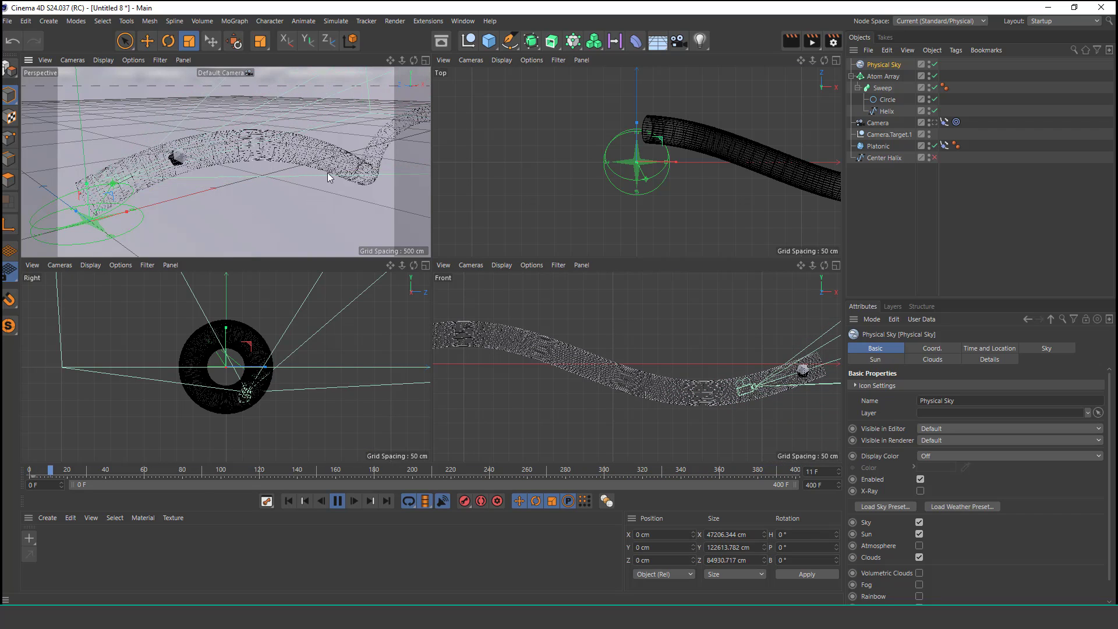
click(425, 61)
scroll(569, 273, down, 3)
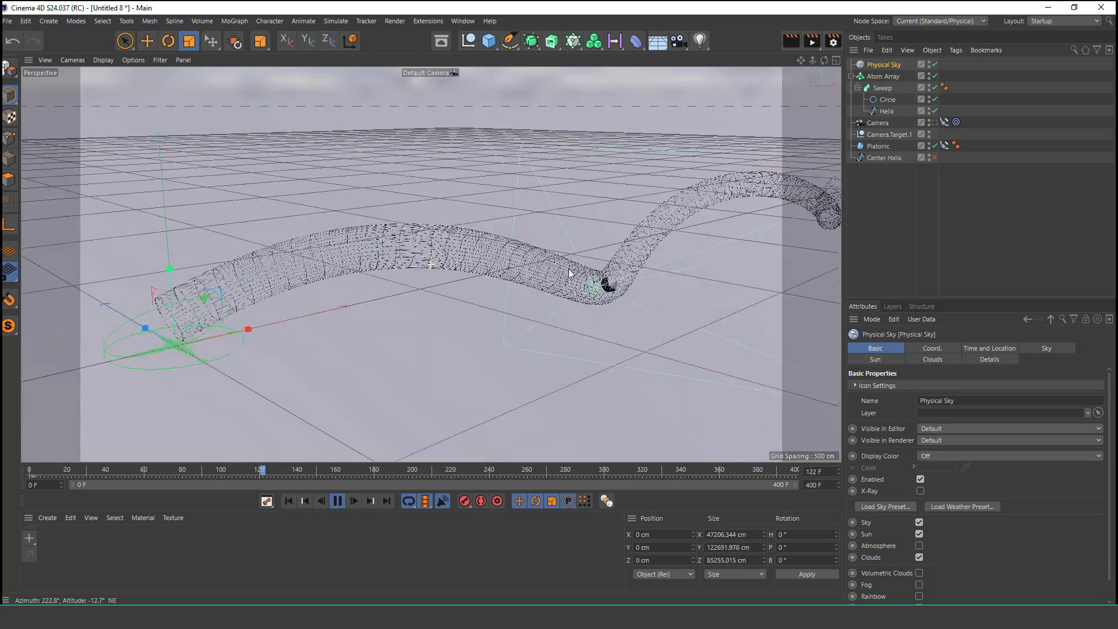
scroll(527, 232, up, 5)
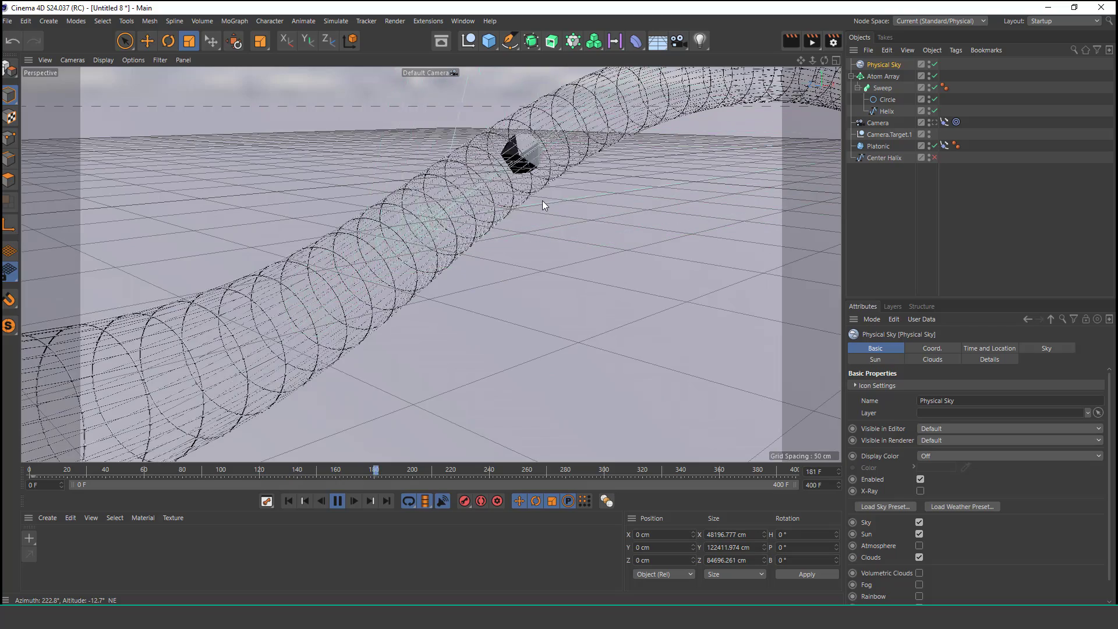
alt+middle_drag(704, 179, 454, 255)
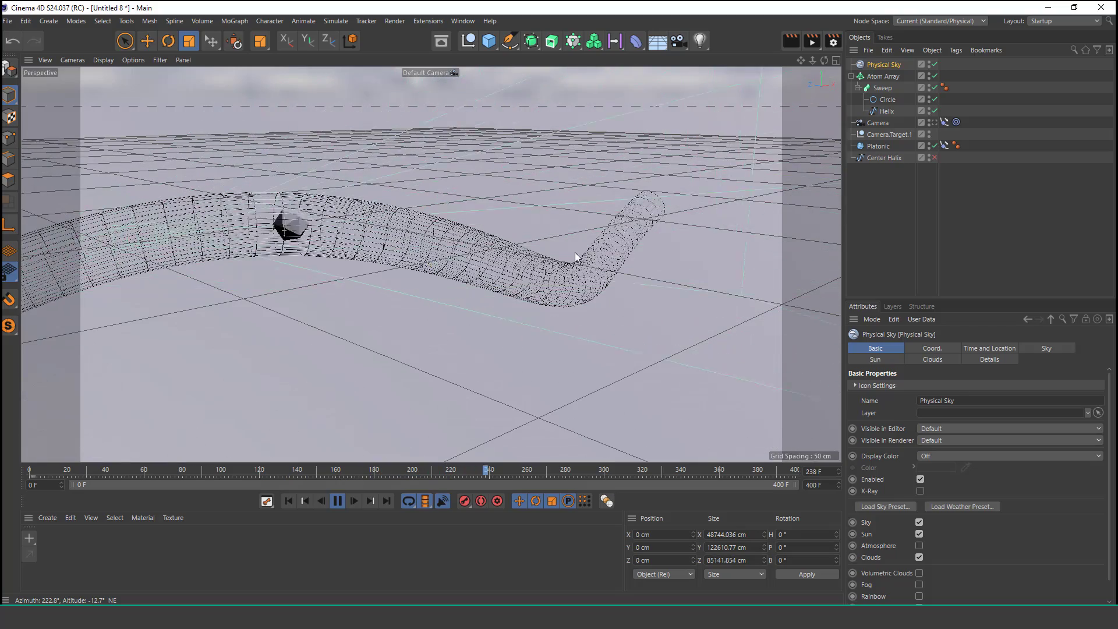
mouse_move(575, 257)
alt+mouse_down()
mouse_move(472, 270)
mouse_move(564, 255)
alt+mouse_up()
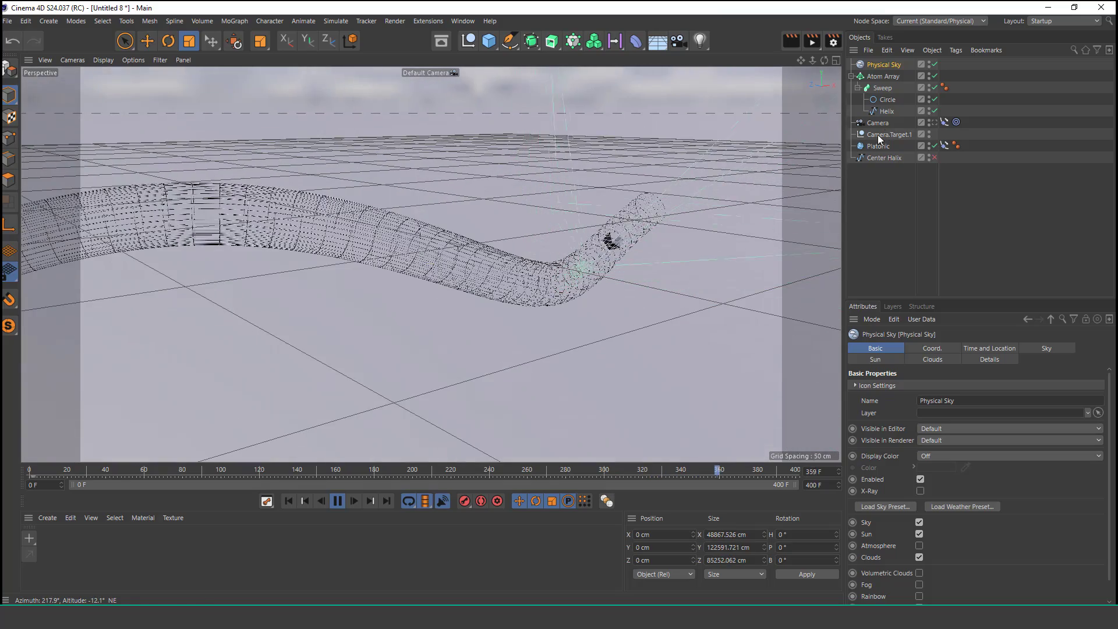
Step: View the finished scene through the scene camera and inspect the Platonic object
click(935, 123)
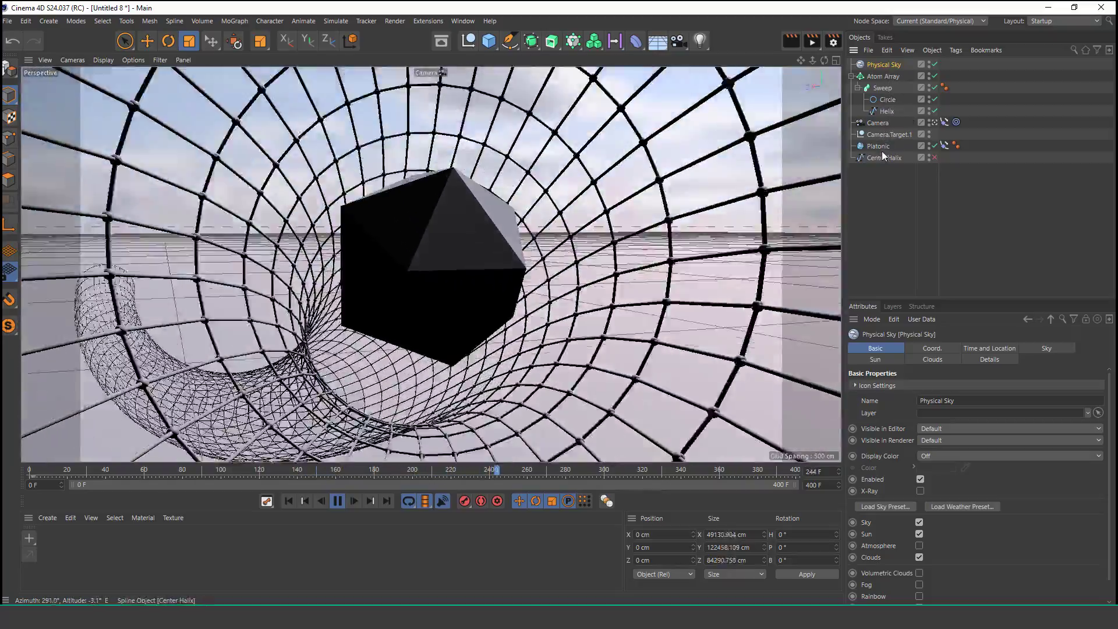
click(882, 146)
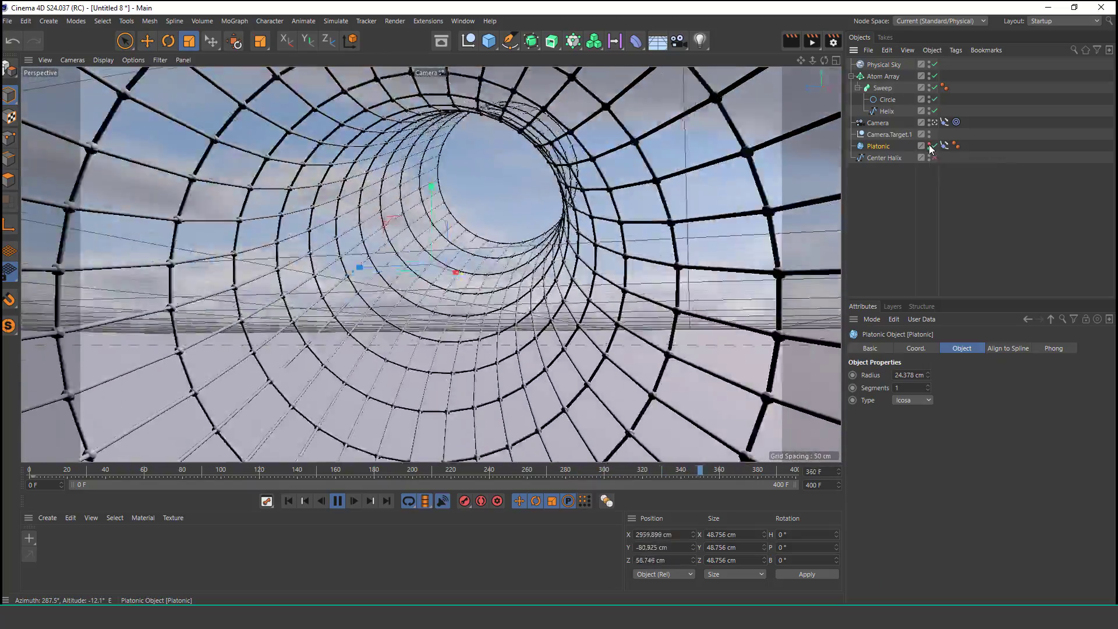
click(884, 219)
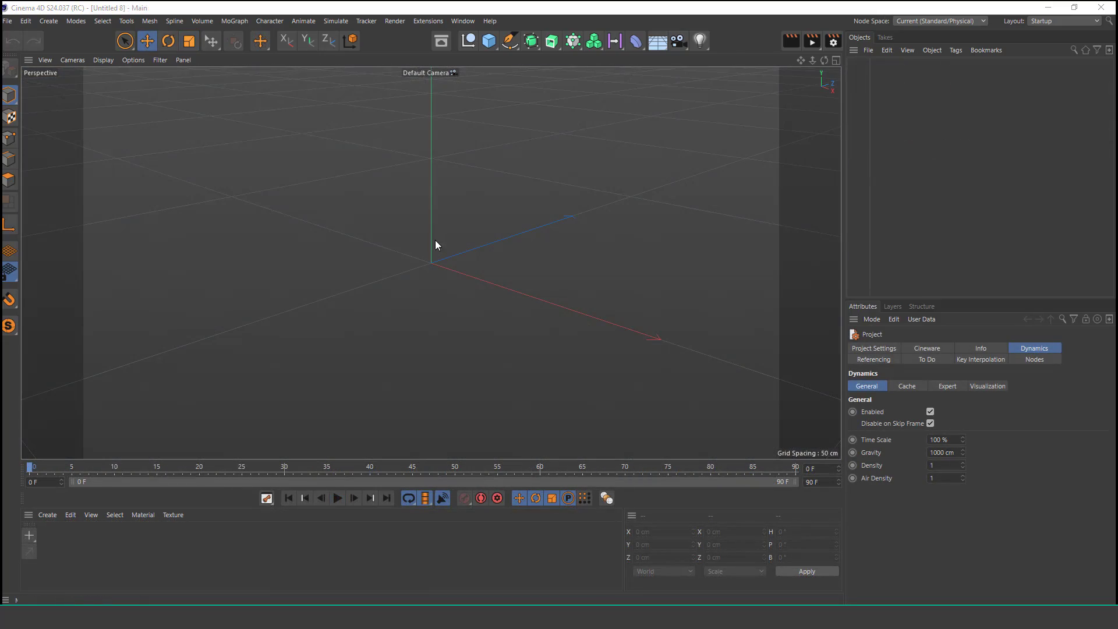
Step: Add a Helix spline and set its plane to XZ
click(510, 43)
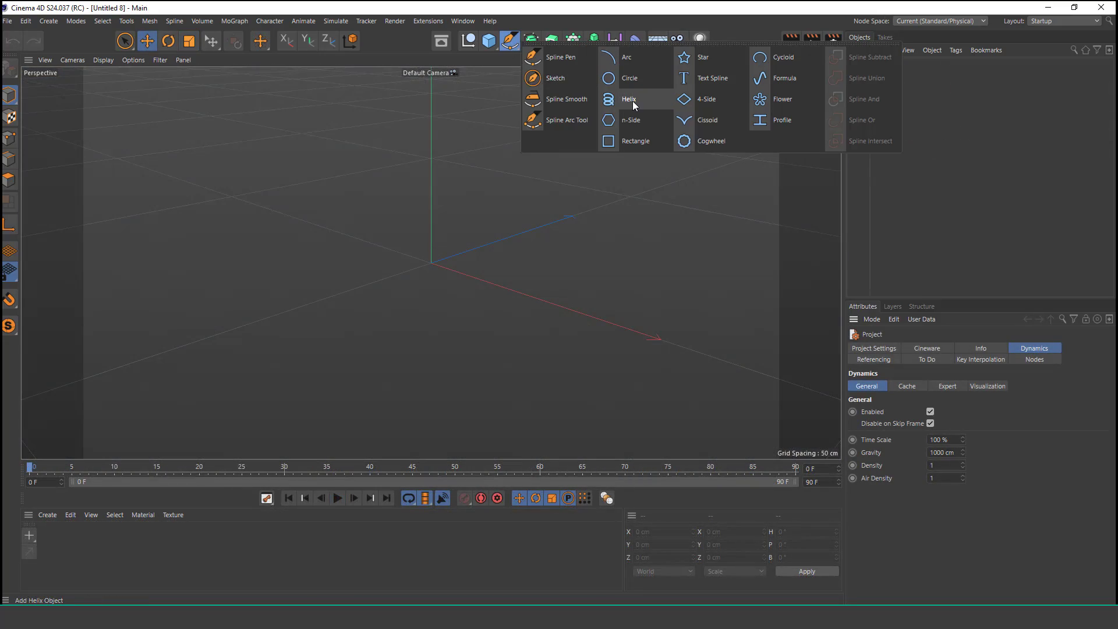
click(618, 116)
scroll(440, 243, down, 5)
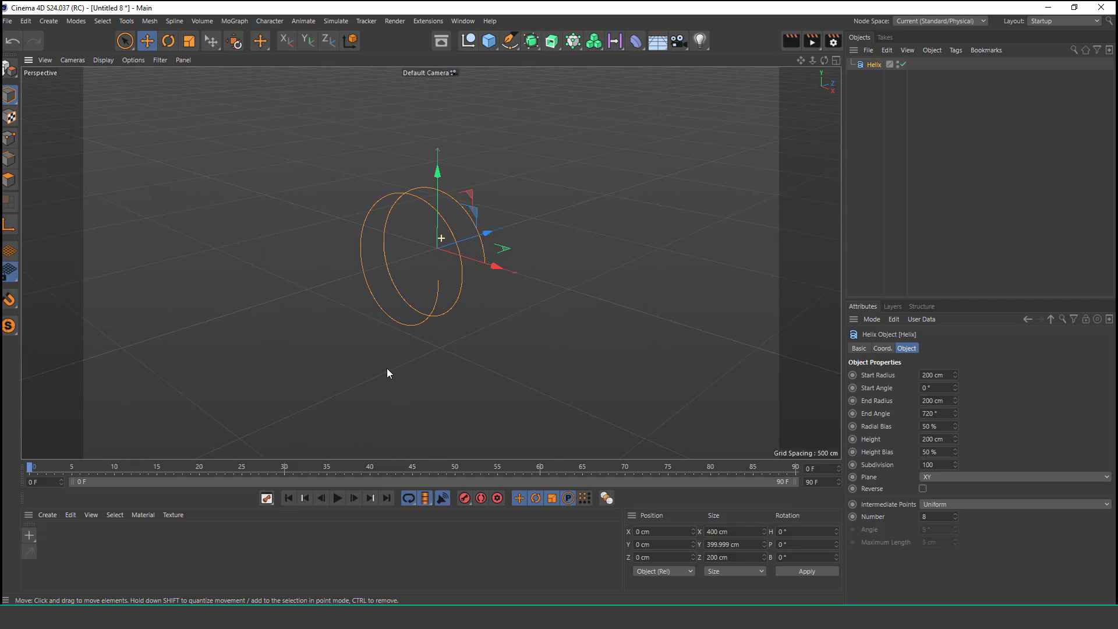
click(976, 474)
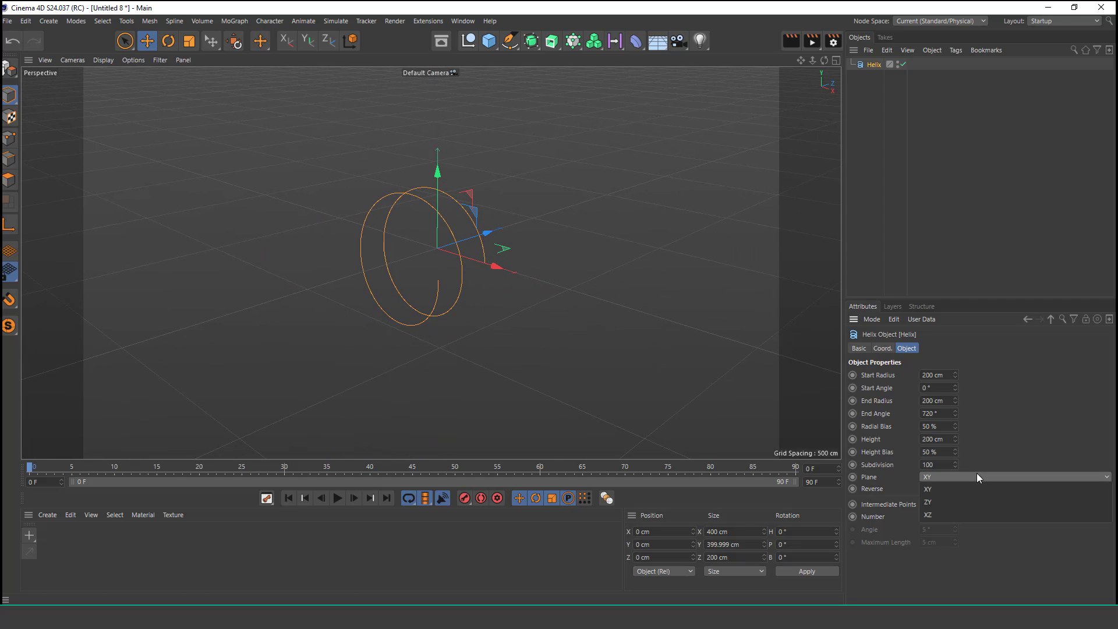
click(948, 511)
Step: Set the helix height to 3200 cm
scroll(442, 171, up, 1)
alt+middle_drag(447, 206, 440, 253)
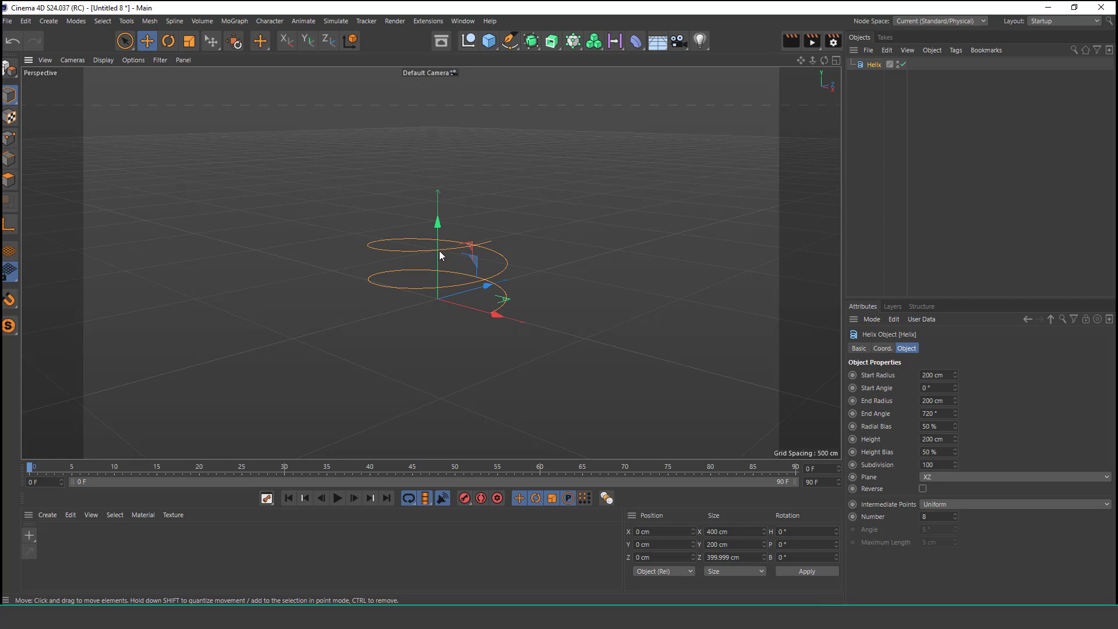
alt+drag(439, 253, 440, 238)
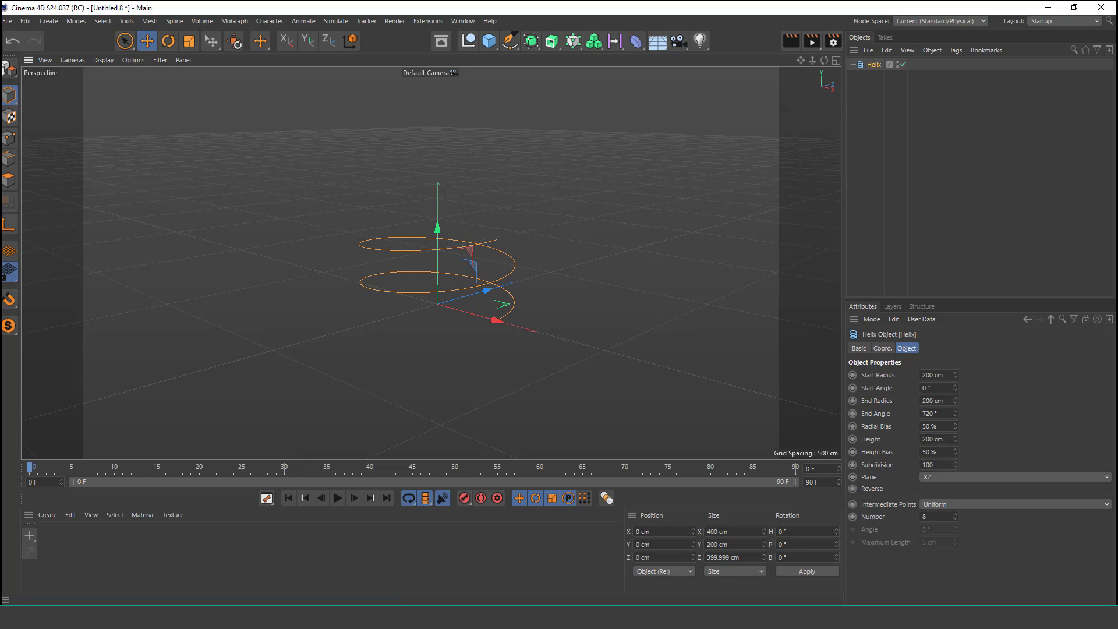
text(3)
key(Return)
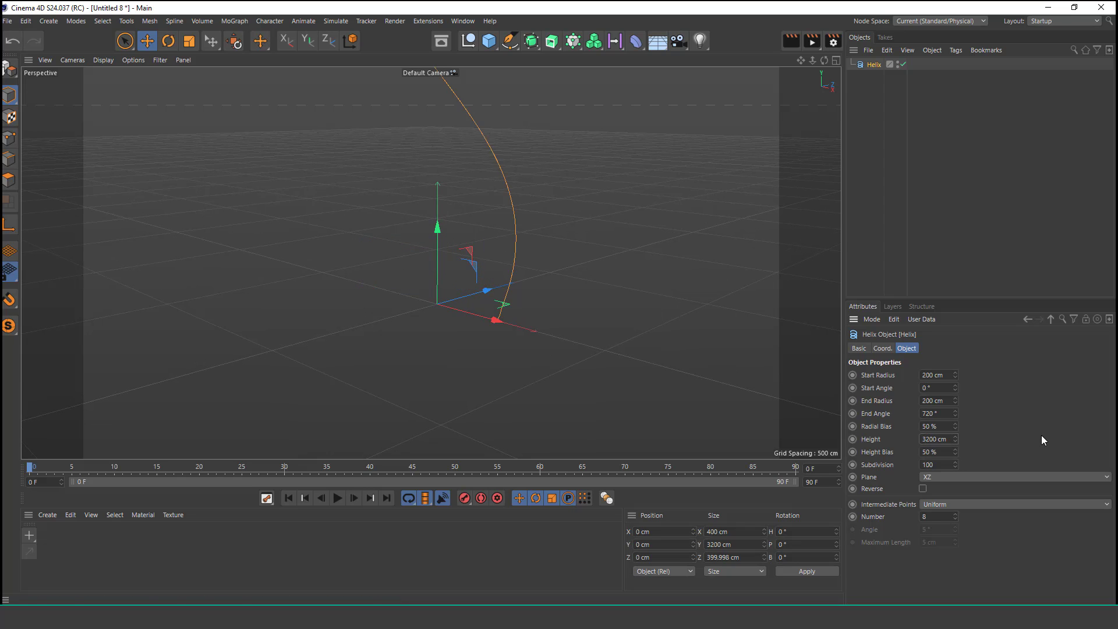
Step: Change the helix plane to ZY
alt+right_drag(480, 175, 442, 332)
alt+middle_drag(467, 177, 454, 261)
alt+right_drag(429, 262, 424, 356)
alt+right_drag(449, 184, 417, 300)
alt+middle_drag(459, 200, 447, 273)
alt+right_drag(457, 196, 412, 337)
alt+middle_drag(451, 249, 427, 397)
alt+middle_drag(443, 269, 452, 218)
alt+right_drag(429, 264, 435, 248)
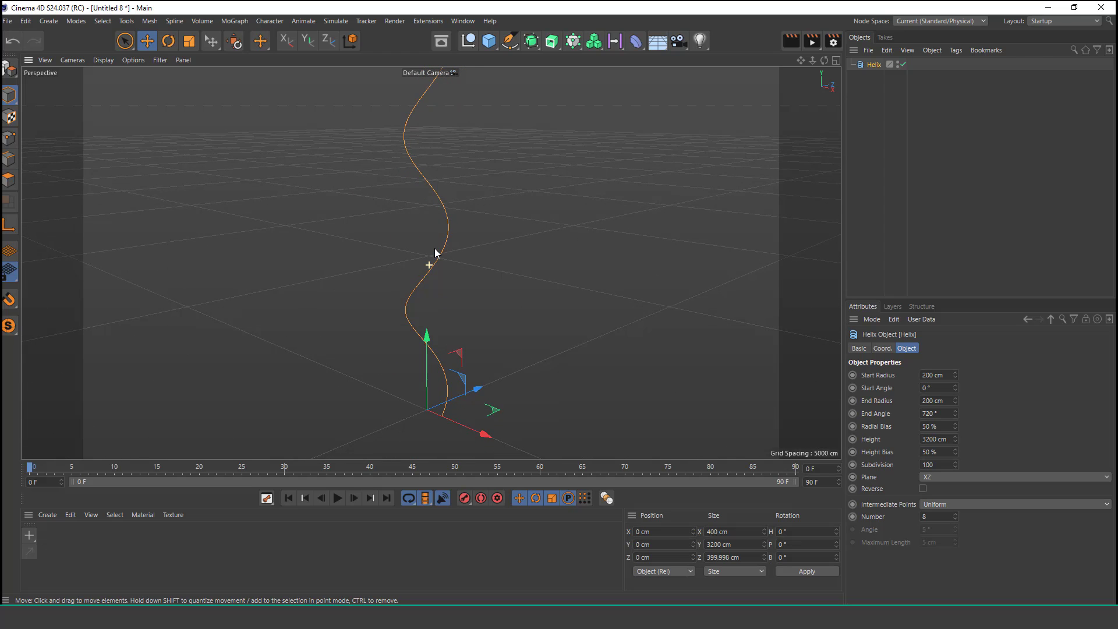
click(983, 475)
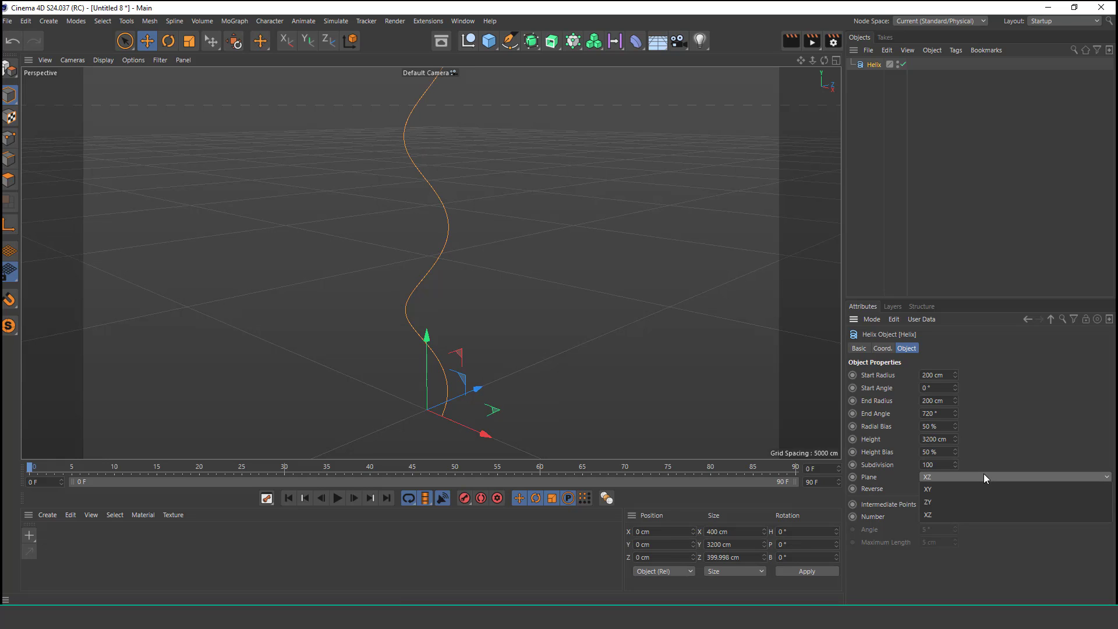
click(945, 501)
Step: Set the helix start radius and end radius to 100 cm each
alt+right_drag(529, 332, 517, 372)
alt+middle_drag(566, 283, 505, 111)
alt+right_drag(497, 203, 534, 141)
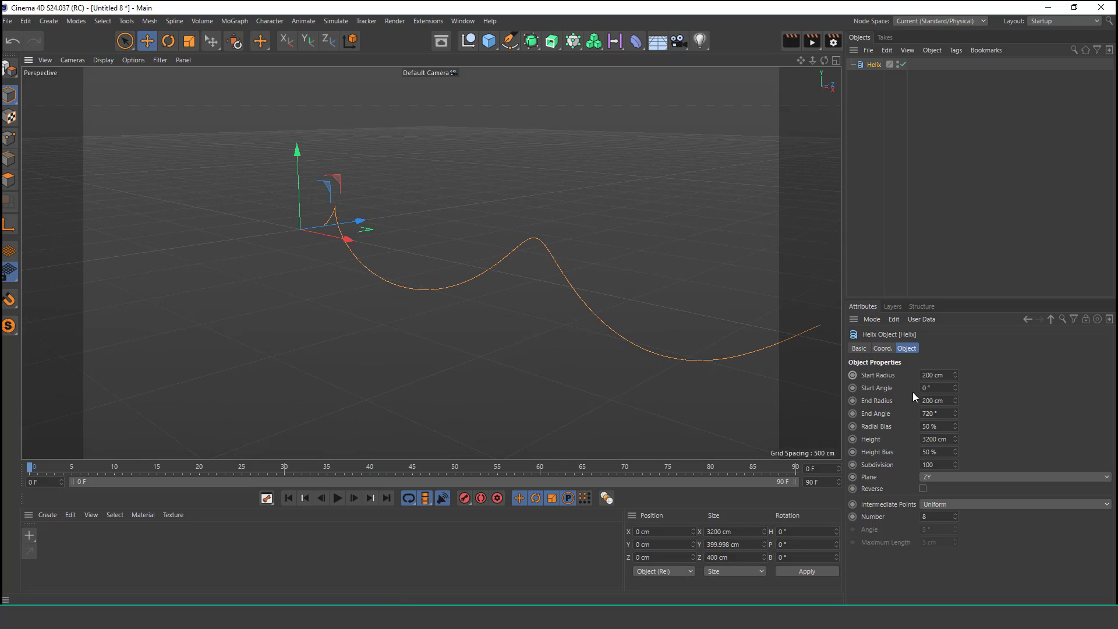
text(1)
click(1000, 388)
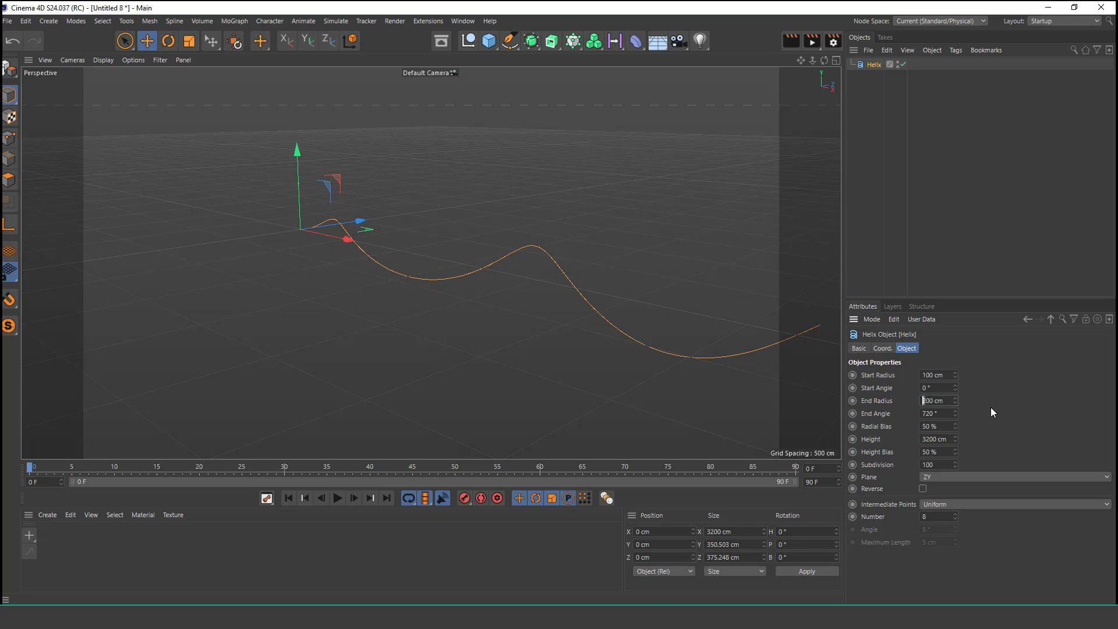
text(1)
click(991, 408)
Step: Add a Circle spline with a radius of 42 cm
mouse_move(454, 261)
alt+right_down()
mouse_move(460, 248)
mouse_move(469, 259)
alt+right_up()
drag(509, 40, 606, 81)
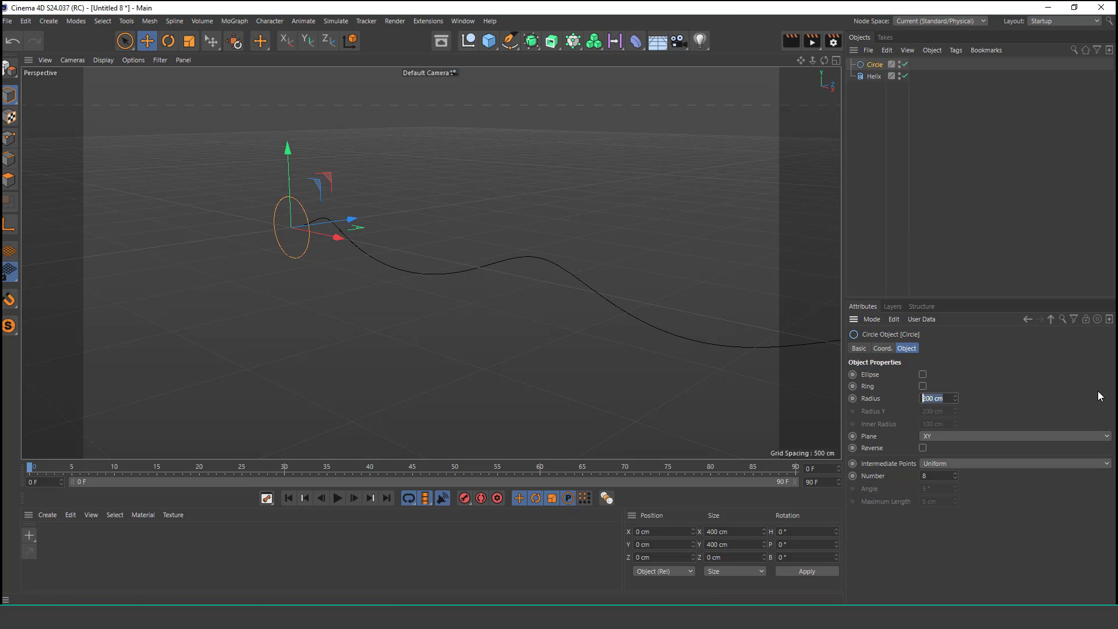
text(3)
text(42)
key(Return)
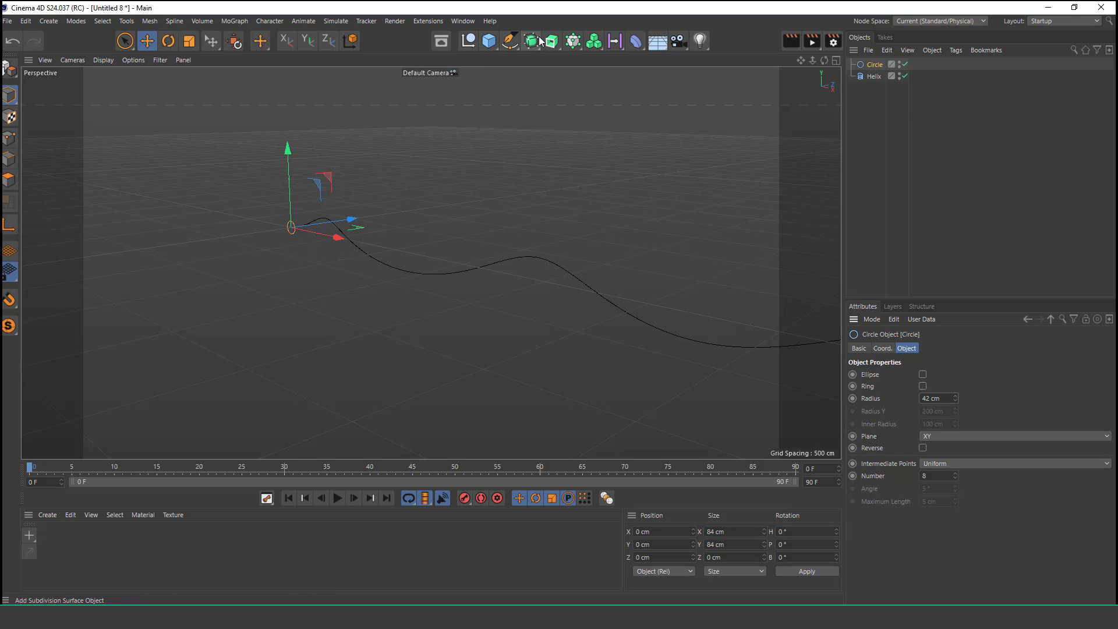
Step: Add a Sweep generator and nest the Circle and Helix inside it
drag(552, 41, 615, 118)
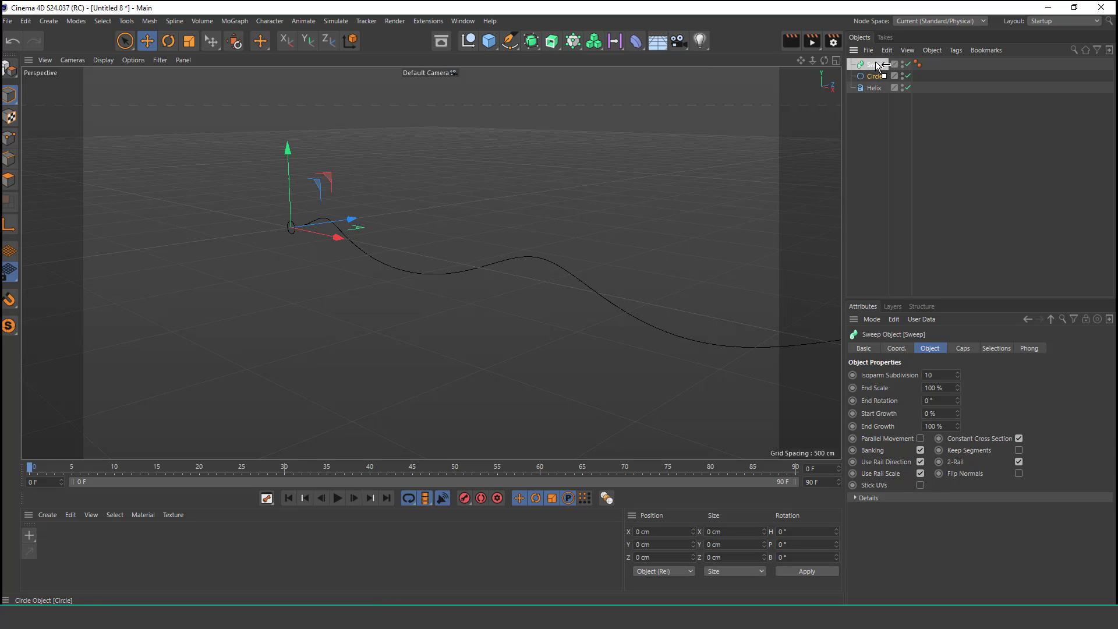
drag(878, 66, 881, 75)
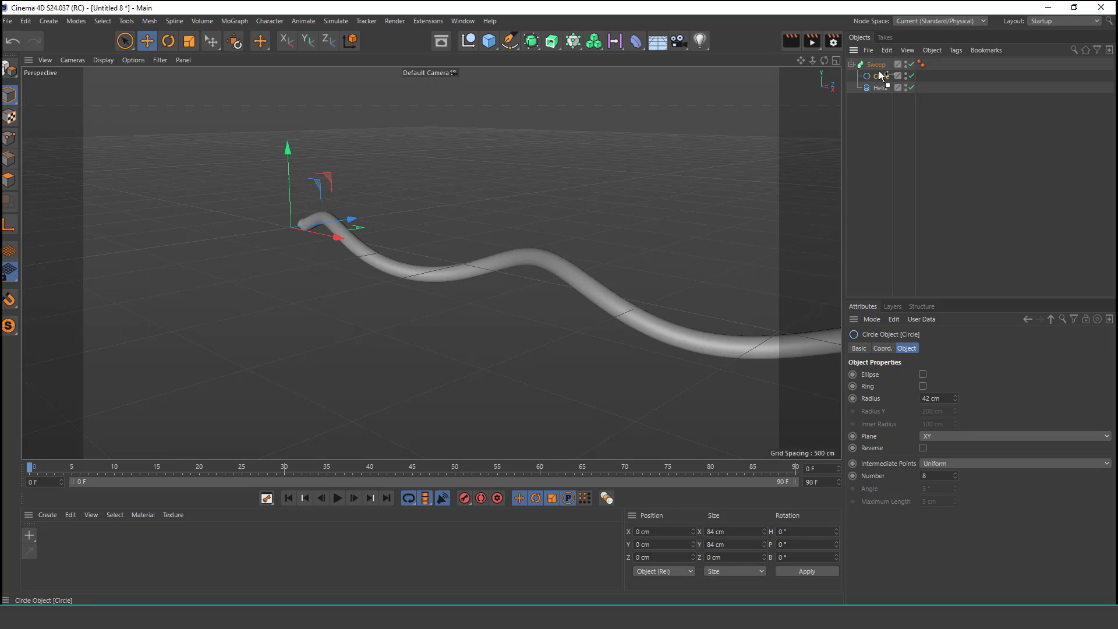
Step: Set the helix's intermediate points to Adaptive
alt+drag(309, 227, 506, 193)
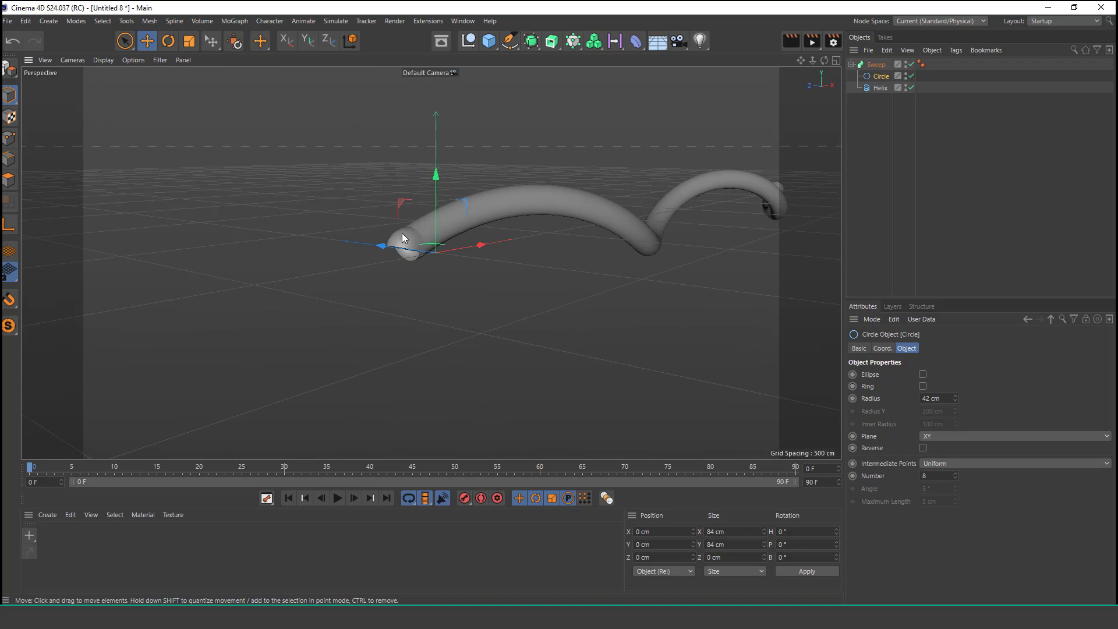
alt+right_drag(402, 233, 486, 109)
alt+drag(432, 229, 389, 214)
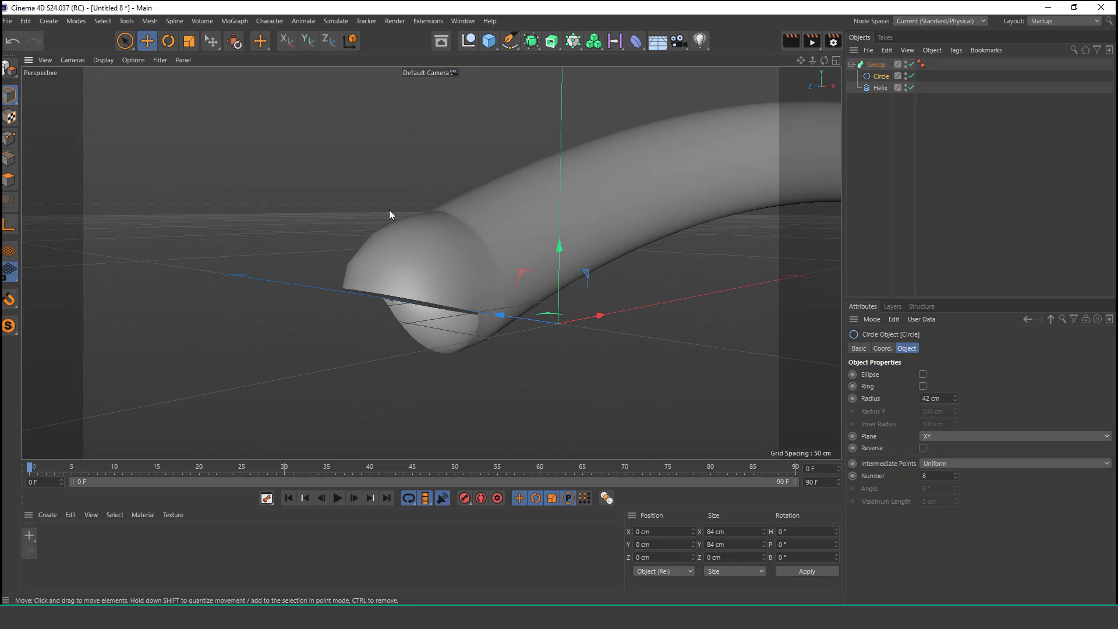
click(880, 89)
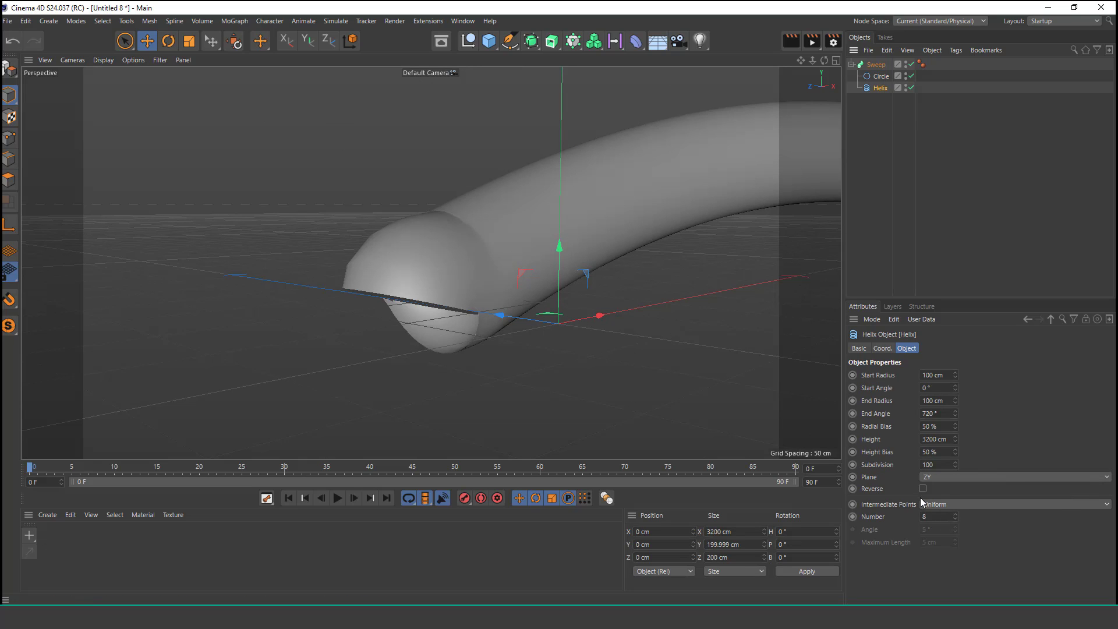
click(948, 504)
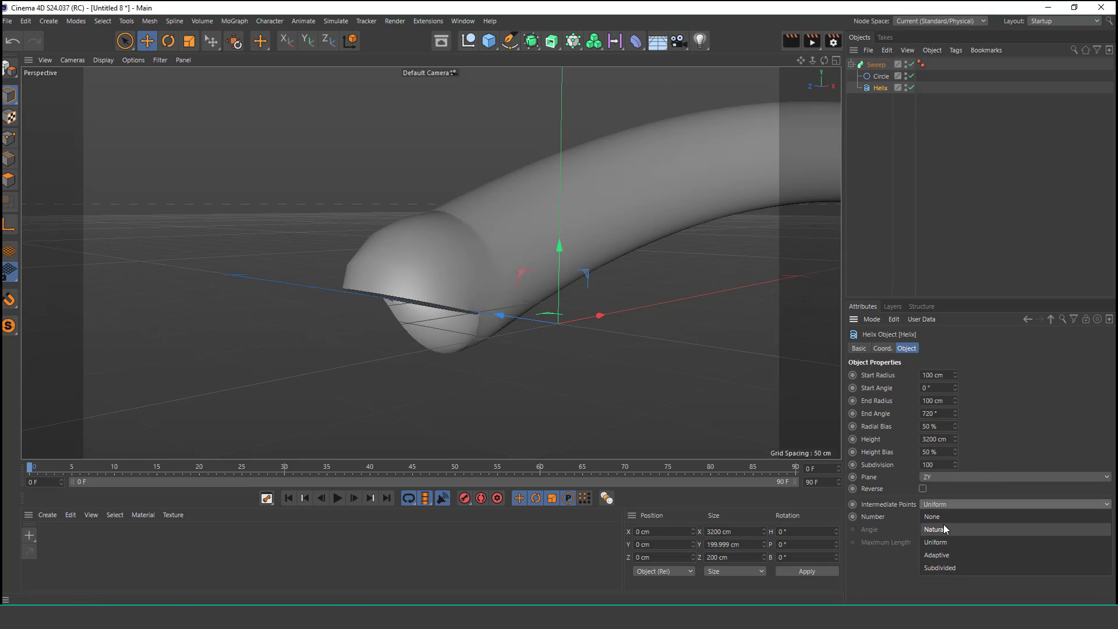
click(943, 524)
click(943, 504)
click(941, 542)
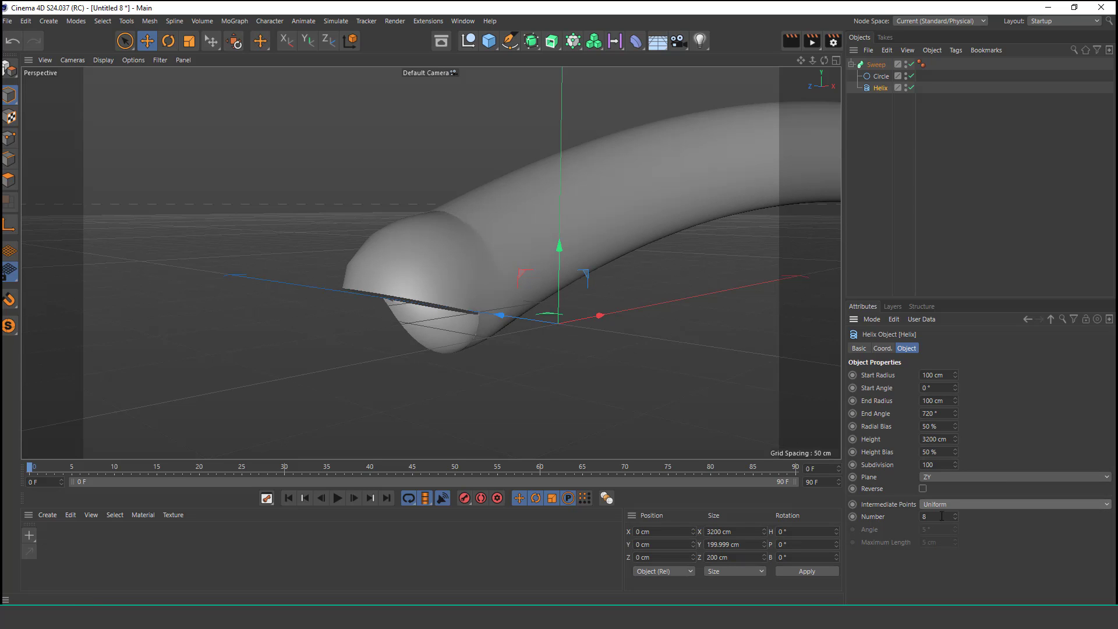
click(951, 505)
click(940, 550)
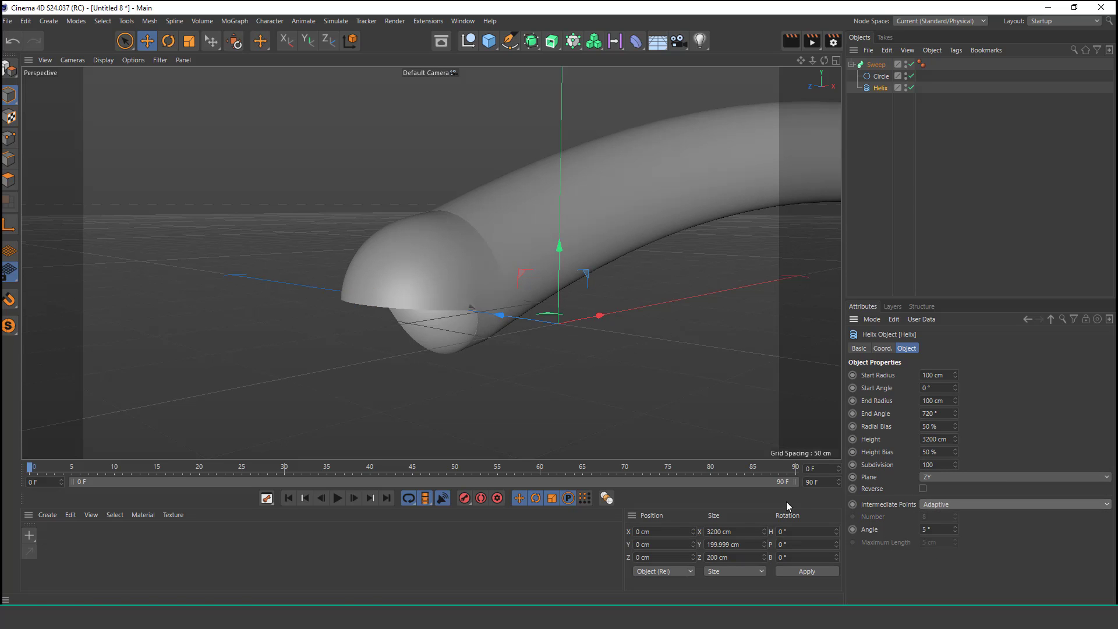
Step: Make the helix editable and switch to point editing mode
alt+drag(460, 280, 455, 253)
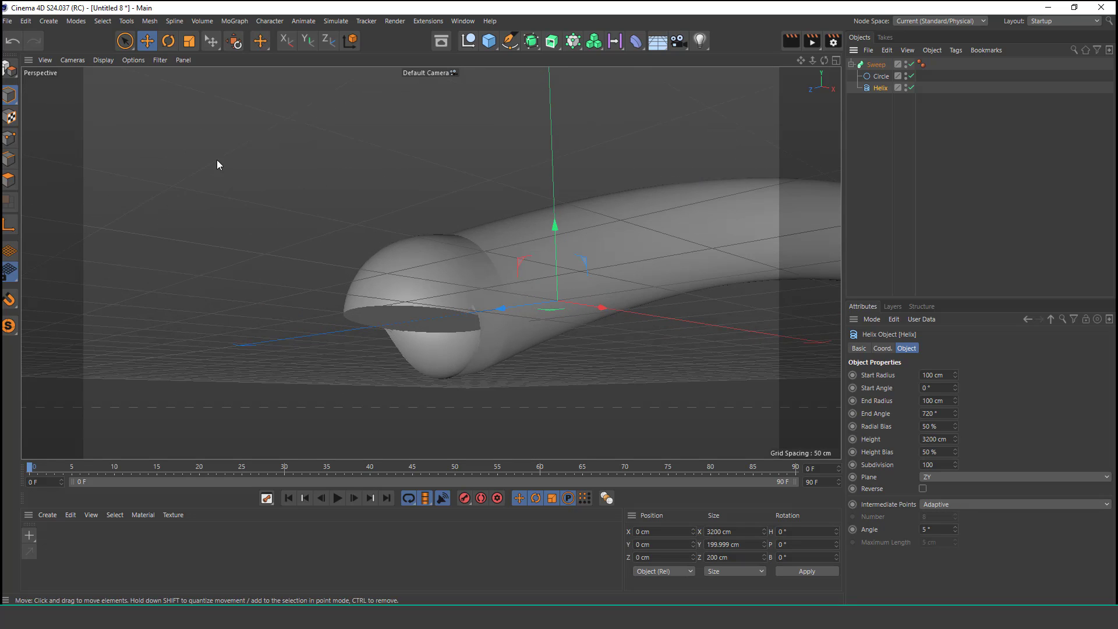
click(10, 69)
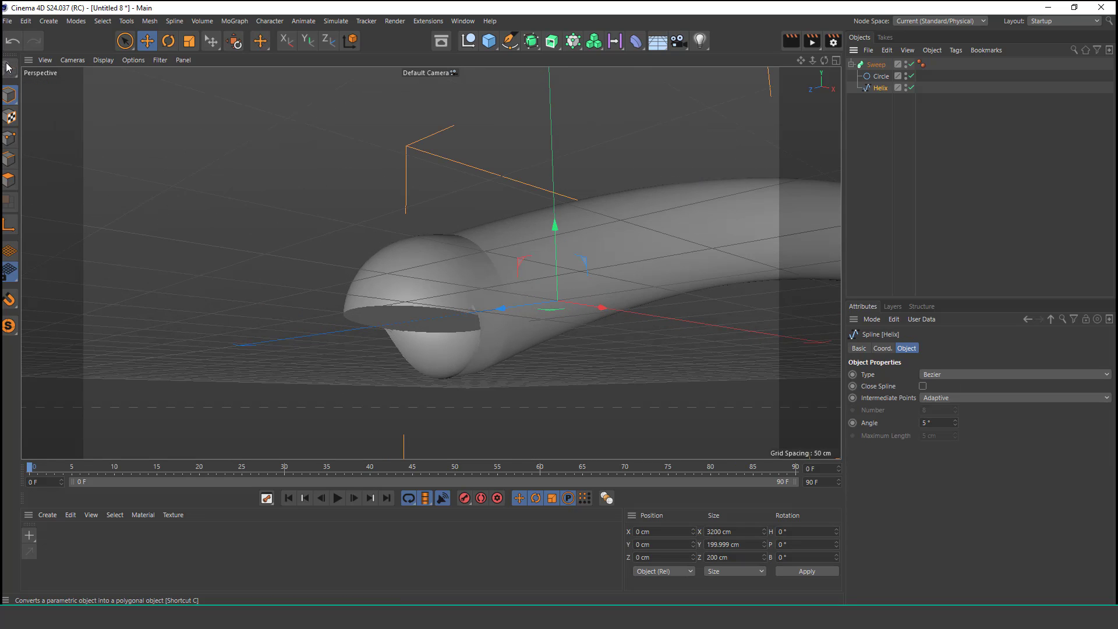
click(14, 140)
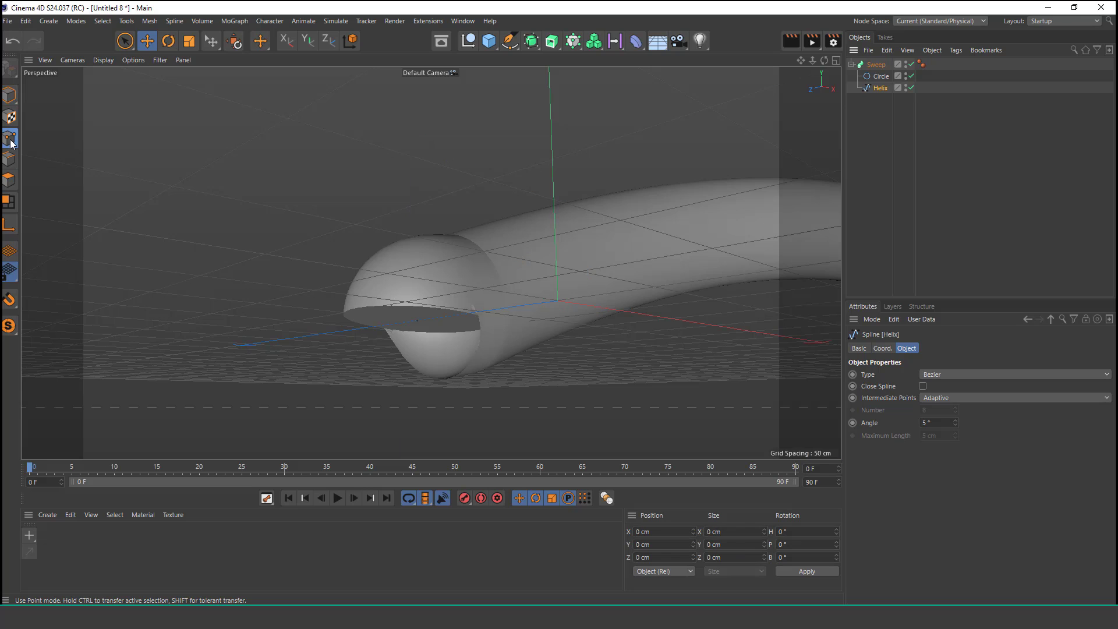
Step: Select the helix's first point at the tube's start with Rectangle Selection and delete it
click(123, 44)
click(187, 80)
drag(255, 206, 435, 407)
mouse_move(440, 364)
alt+mouse_down()
mouse_move(434, 348)
mouse_move(421, 364)
alt+mouse_up()
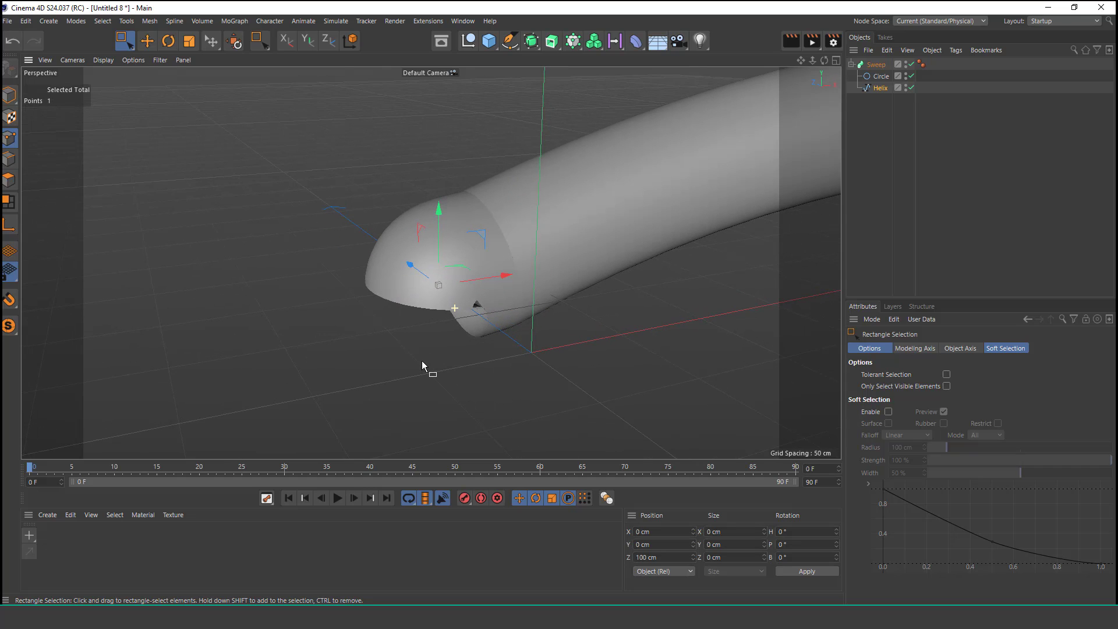
key(Delete)
alt+drag(491, 285, 150, 162)
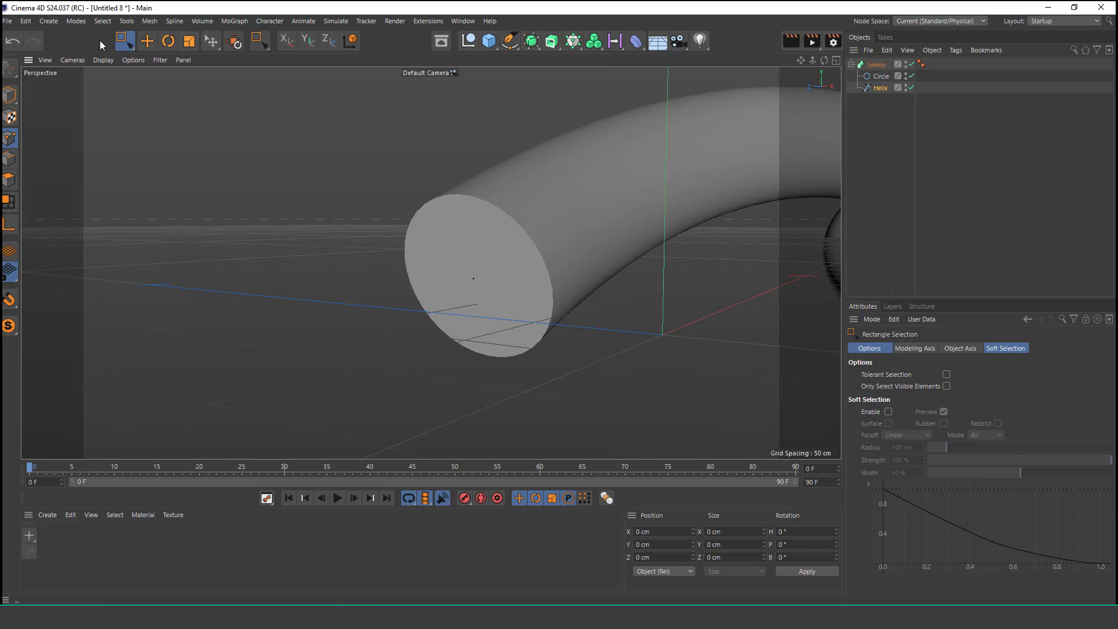
Step: Turn off the Sweep's start cap so the tube's beginning is open
click(124, 40)
click(175, 57)
scroll(543, 237, down, 2)
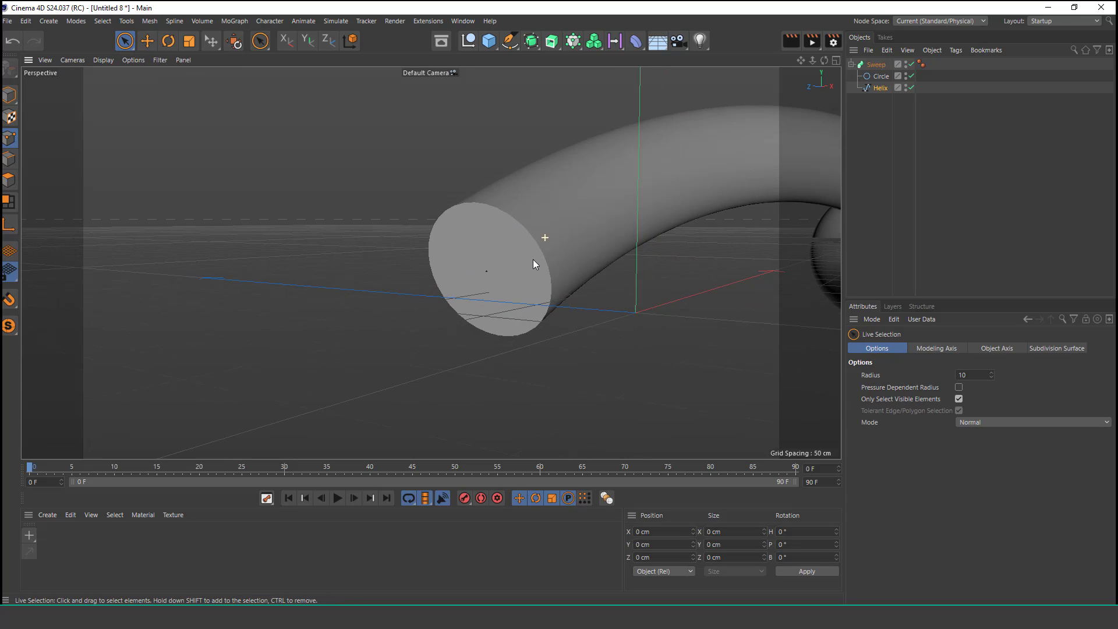
alt+drag(535, 250, 531, 225)
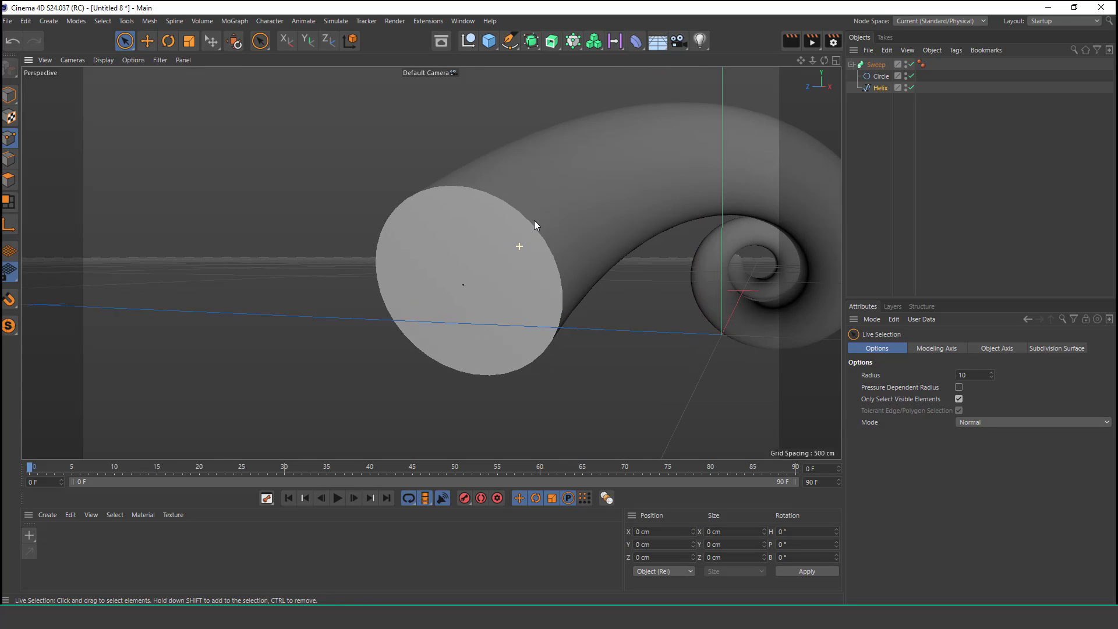
click(876, 64)
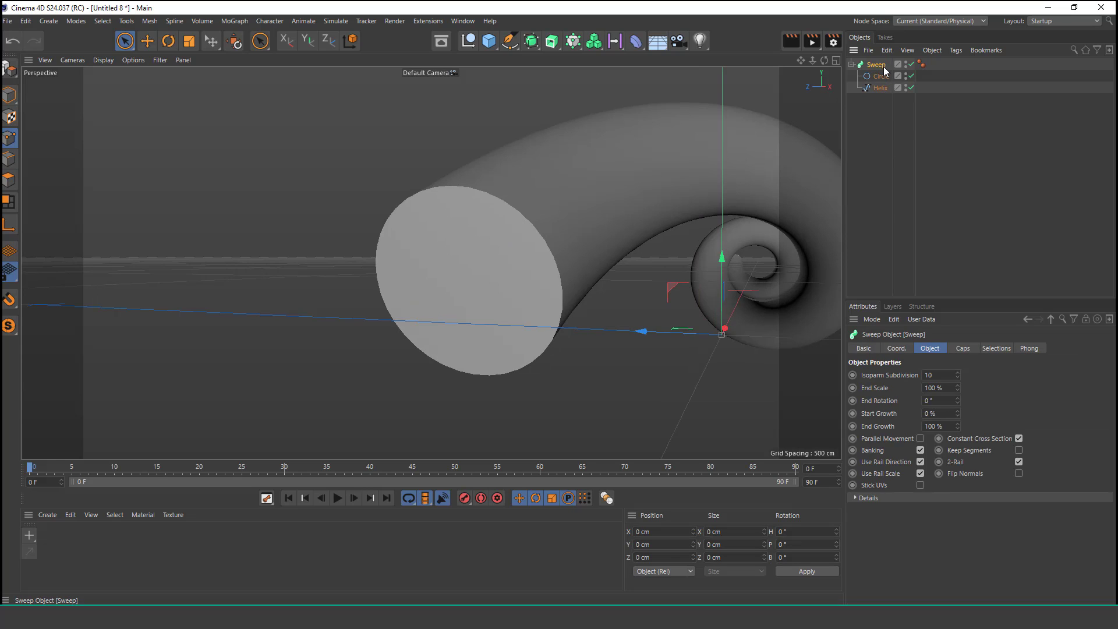
click(963, 347)
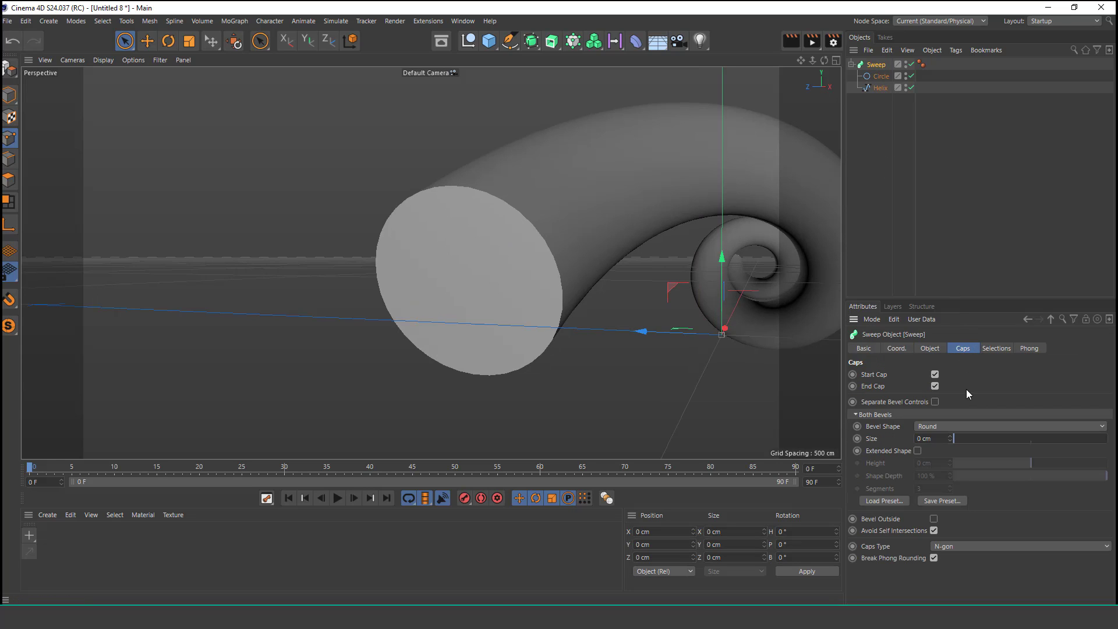
click(934, 375)
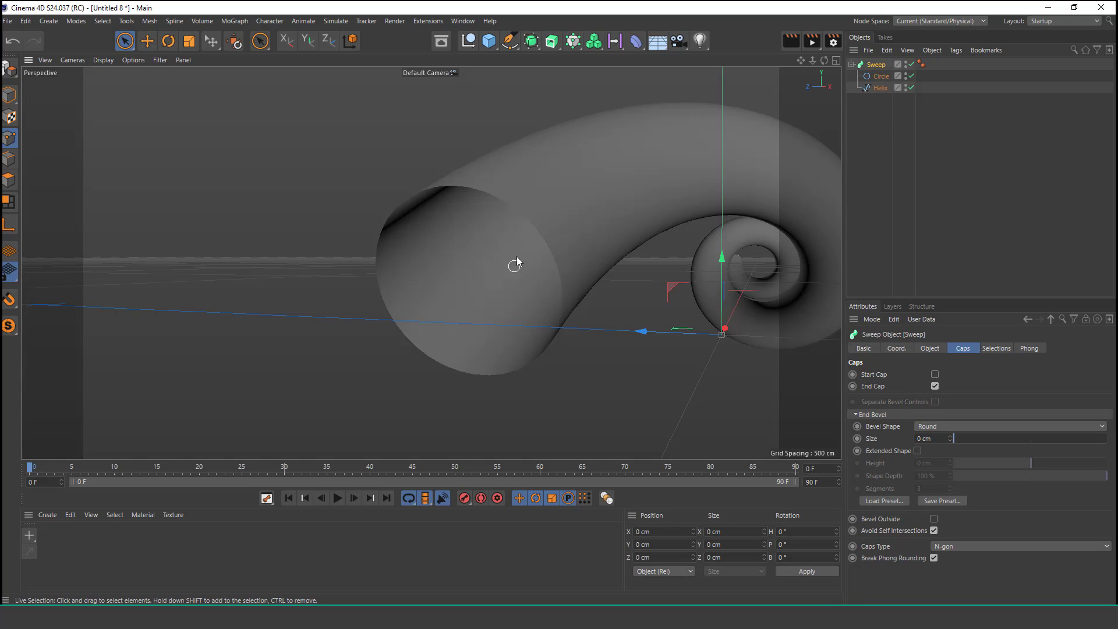
Step: Turn off the Sweep's end cap as well
alt+drag(515, 262, 504, 284)
alt+right_drag(586, 232, 421, 372)
alt+drag(664, 244, 497, 249)
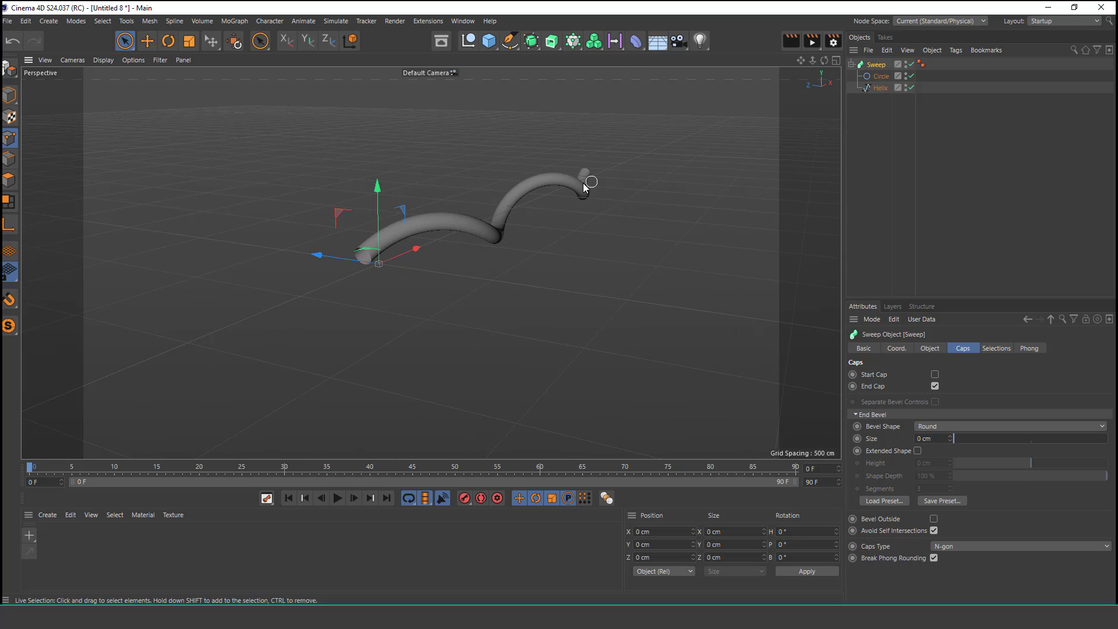
alt+drag(585, 186, 312, 219)
alt+right_drag(588, 169, 661, 130)
alt+right_drag(483, 304, 526, 238)
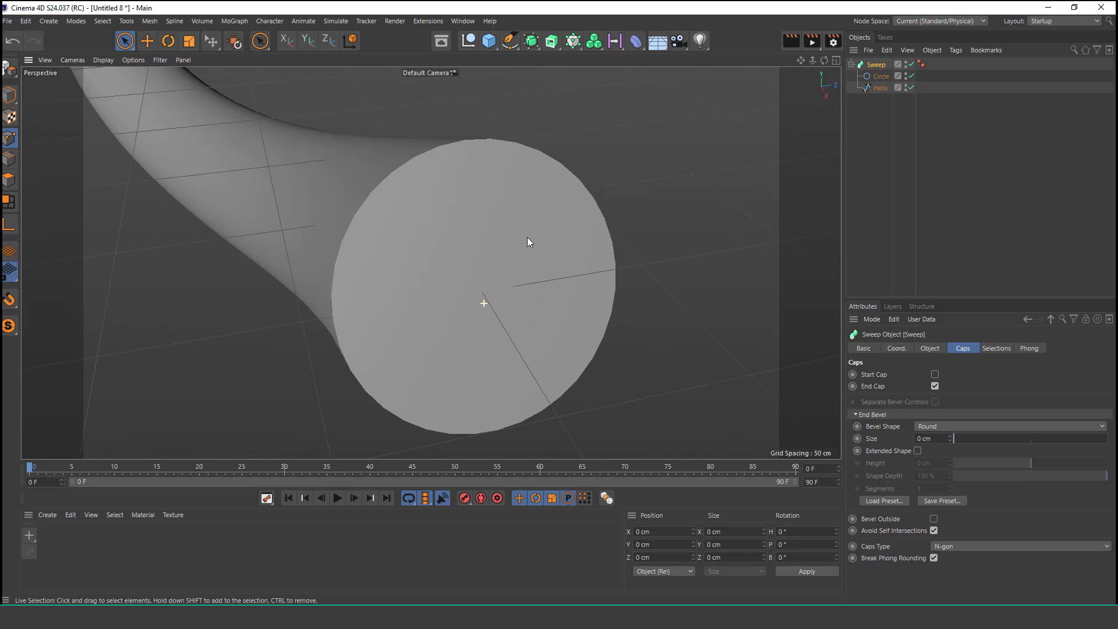
click(935, 384)
Step: Orbit and zoom around the open tube to inspect both of its ends
alt+right_drag(447, 260, 431, 287)
alt+drag(499, 289, 452, 237)
alt+right_drag(407, 227, 306, 389)
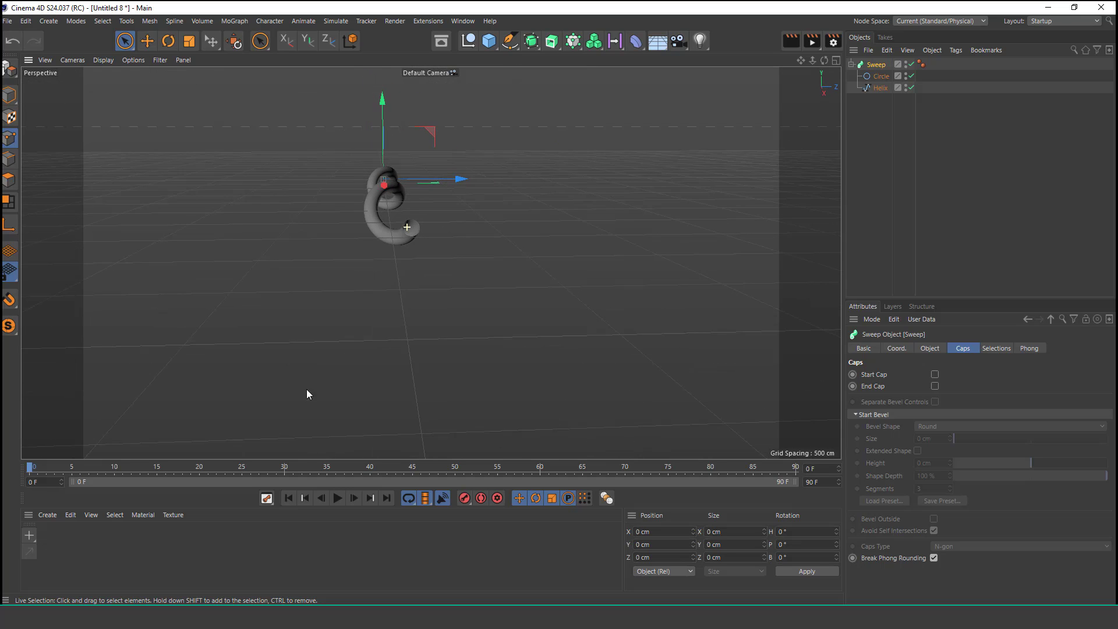
alt+middle_drag(360, 255, 472, 295)
alt+right_drag(447, 244, 435, 257)
alt+drag(434, 241, 677, 243)
alt+right_drag(361, 234, 433, 130)
alt+right_drag(441, 178, 426, 220)
alt+middle_drag(542, 185, 504, 224)
alt+right_drag(366, 326, 394, 267)
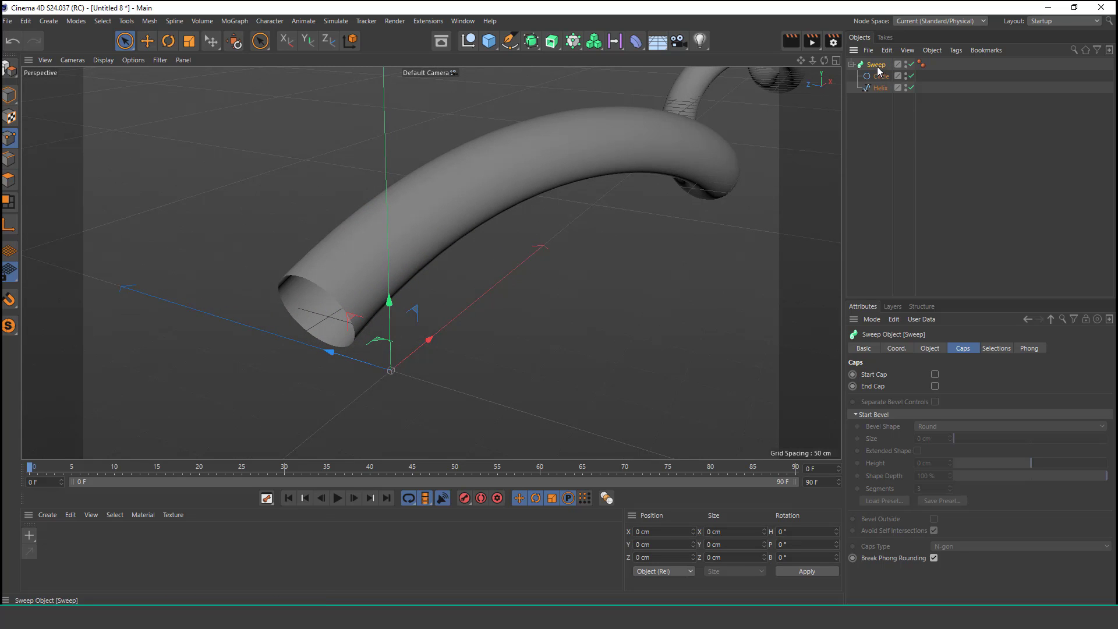
Step: Switch the viewport display mode to Gouraud Shading (Lines)
click(931, 350)
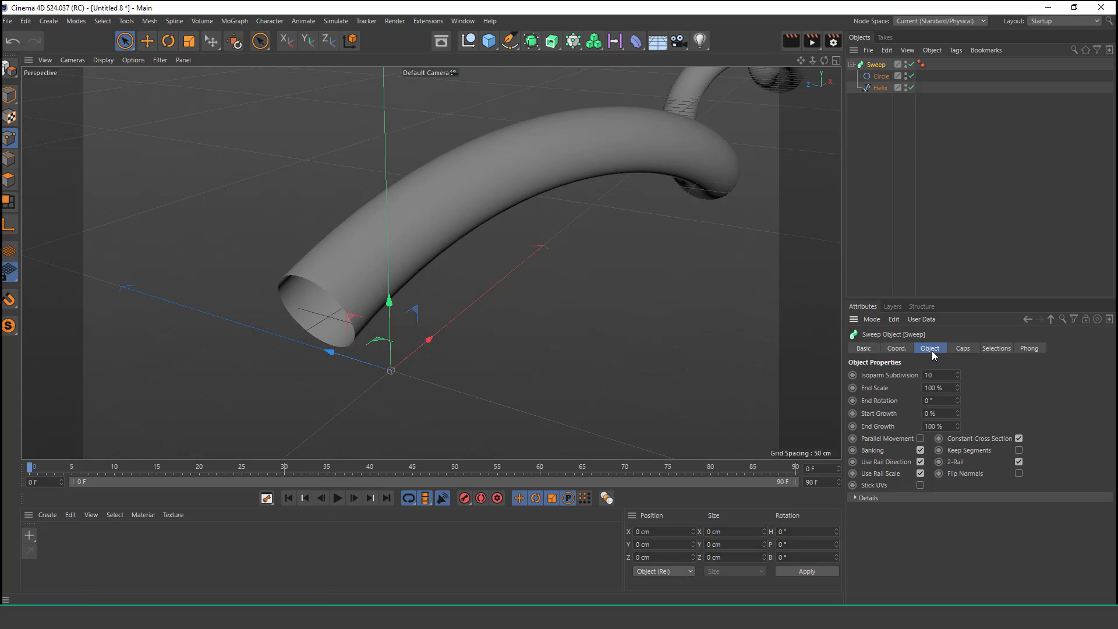
click(865, 348)
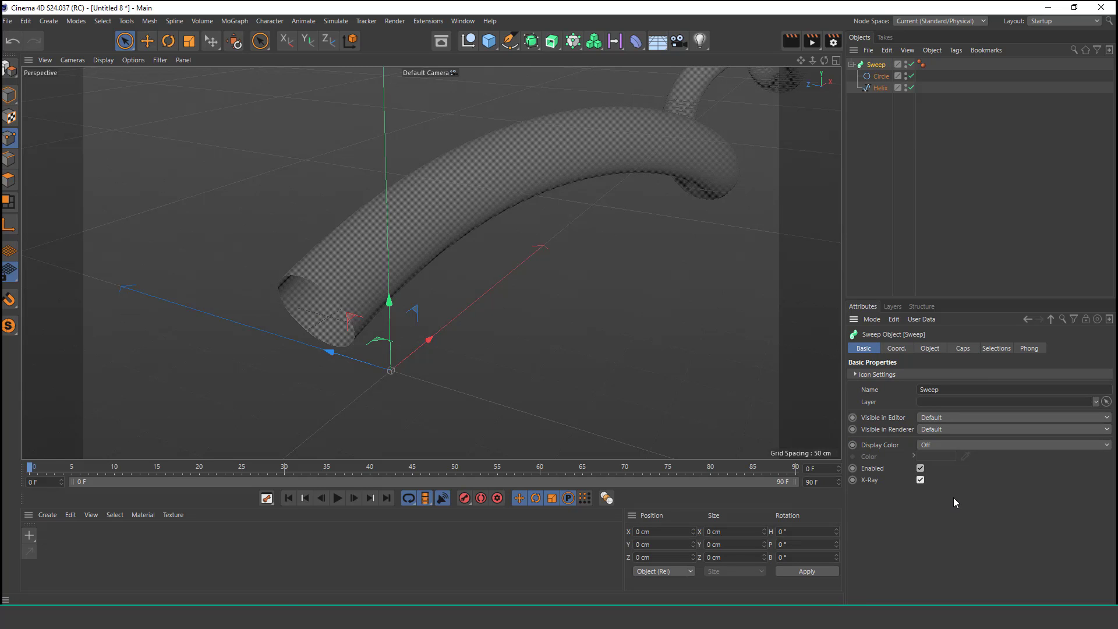
alt+right_drag(323, 285, 422, 209)
click(103, 60)
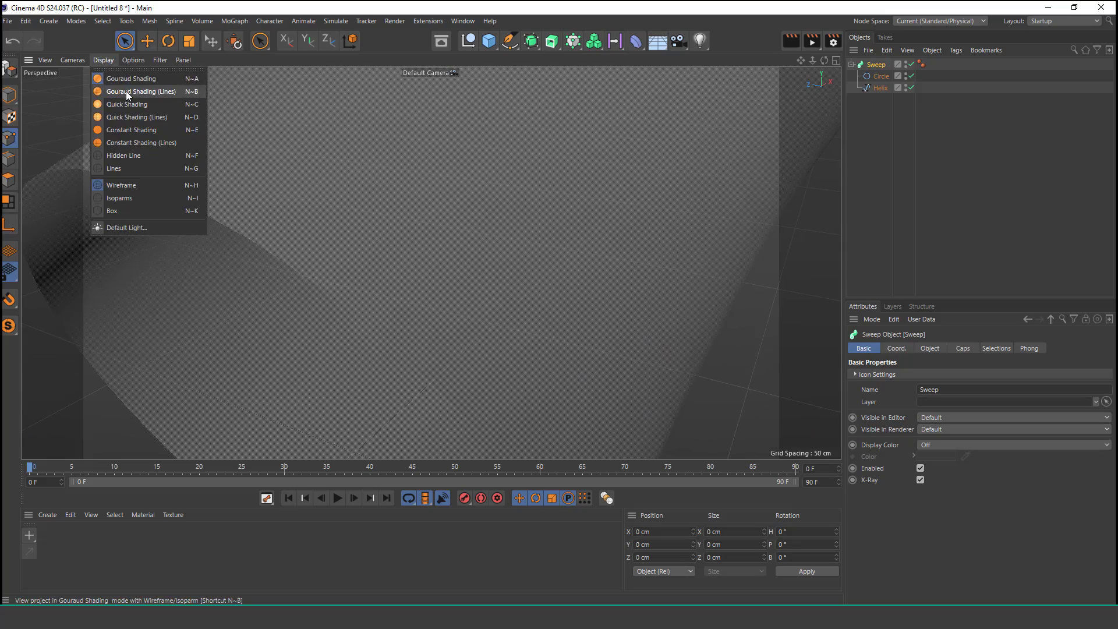
click(137, 94)
Step: Duplicate the Helix spline by copying and pasting it into the object list
alt+right_drag(504, 225, 420, 323)
alt+drag(519, 236, 513, 211)
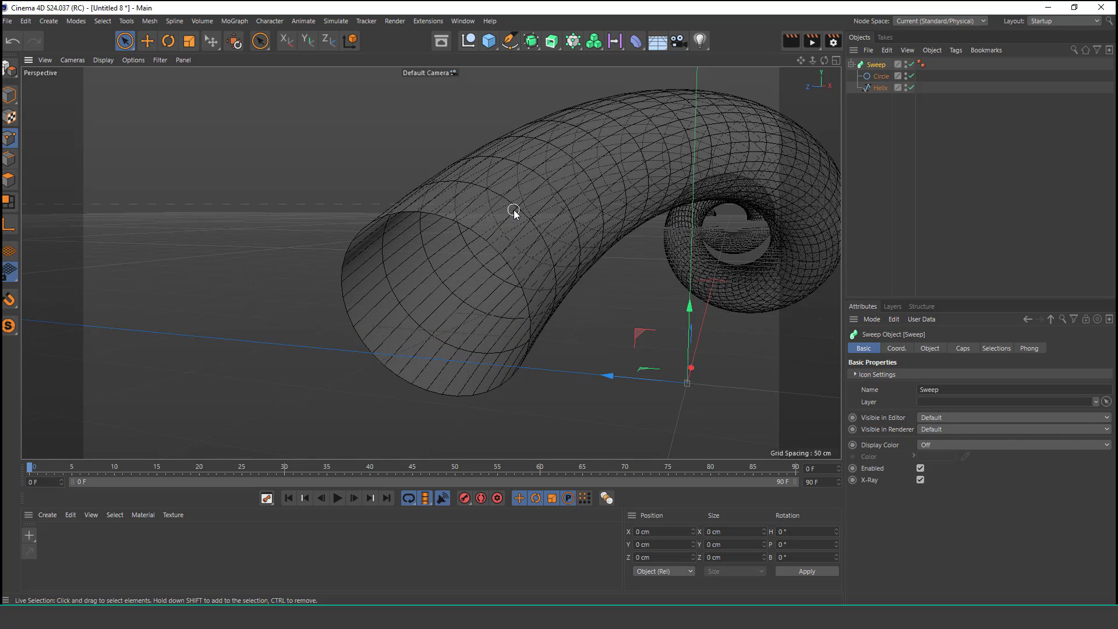
alt+drag(515, 210, 576, 194)
click(880, 88)
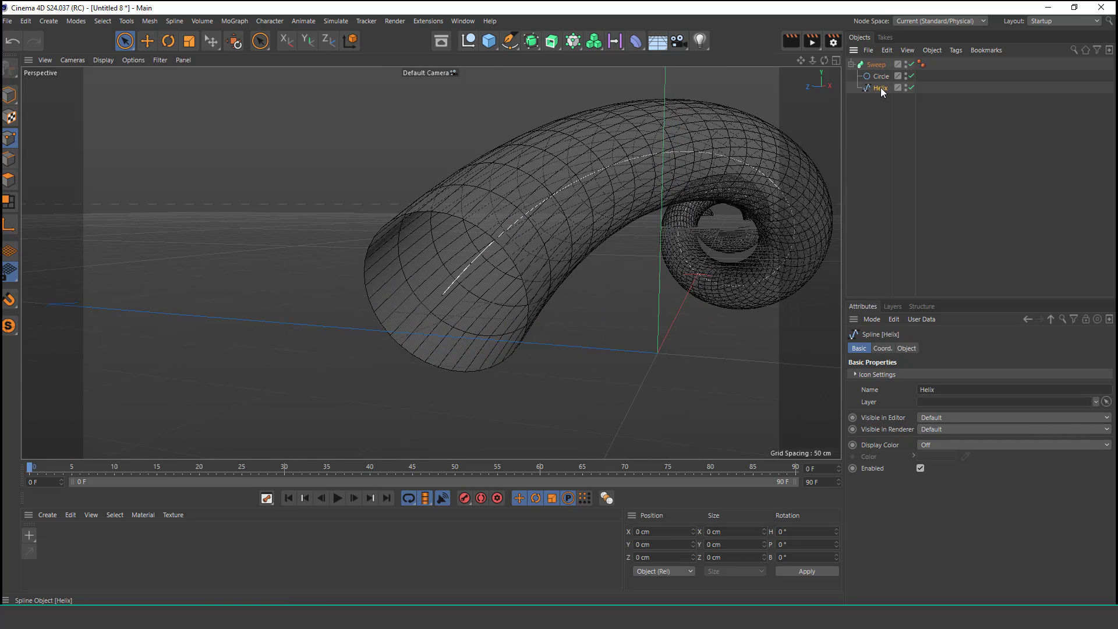
click(887, 51)
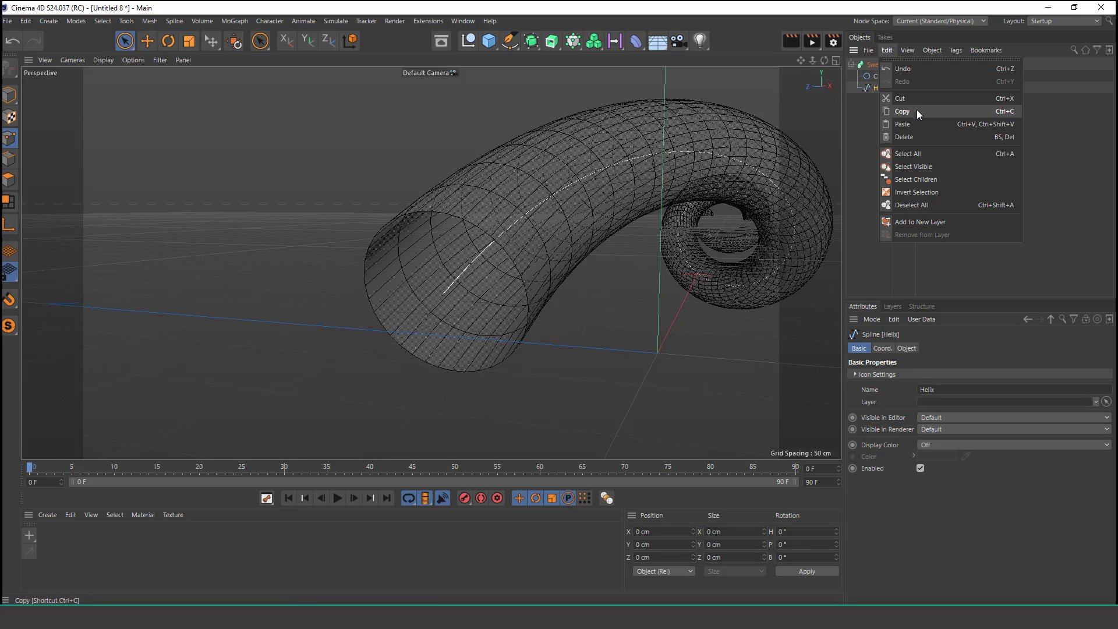
click(916, 110)
click(884, 51)
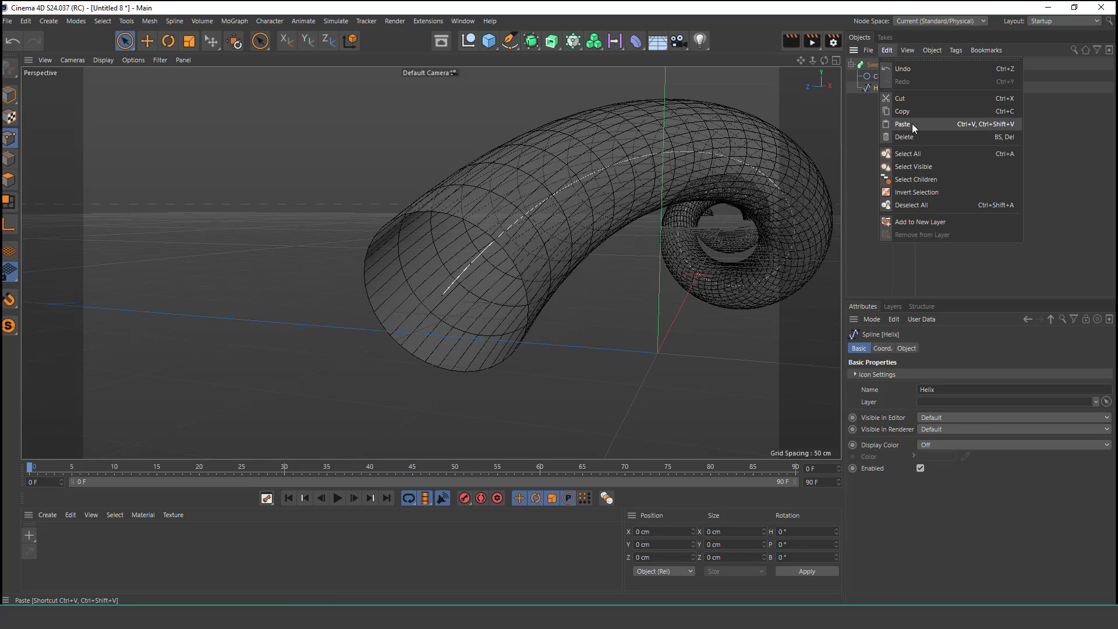
click(912, 124)
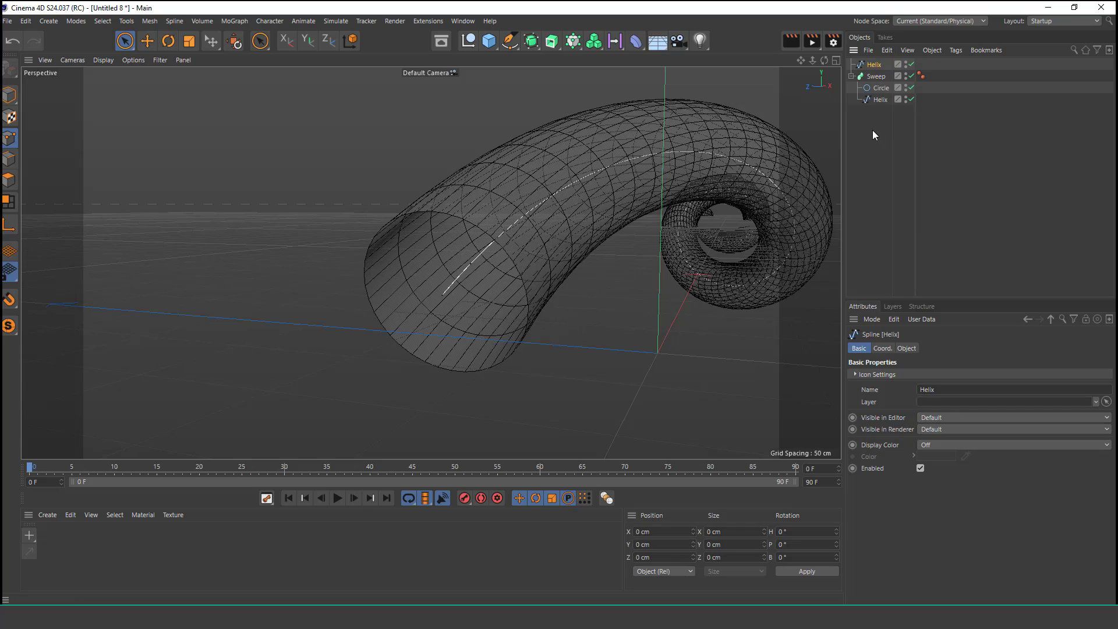
Step: Rename the pasted helix copy to Center Halix
click(872, 131)
click(880, 100)
click(879, 126)
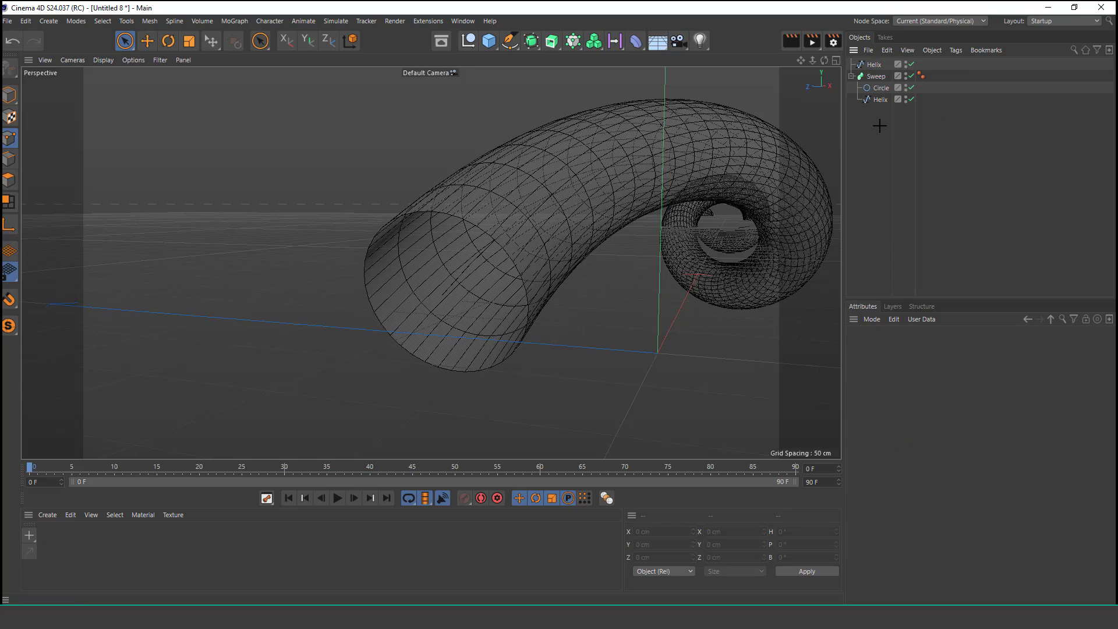
click(875, 65)
double_click(876, 64)
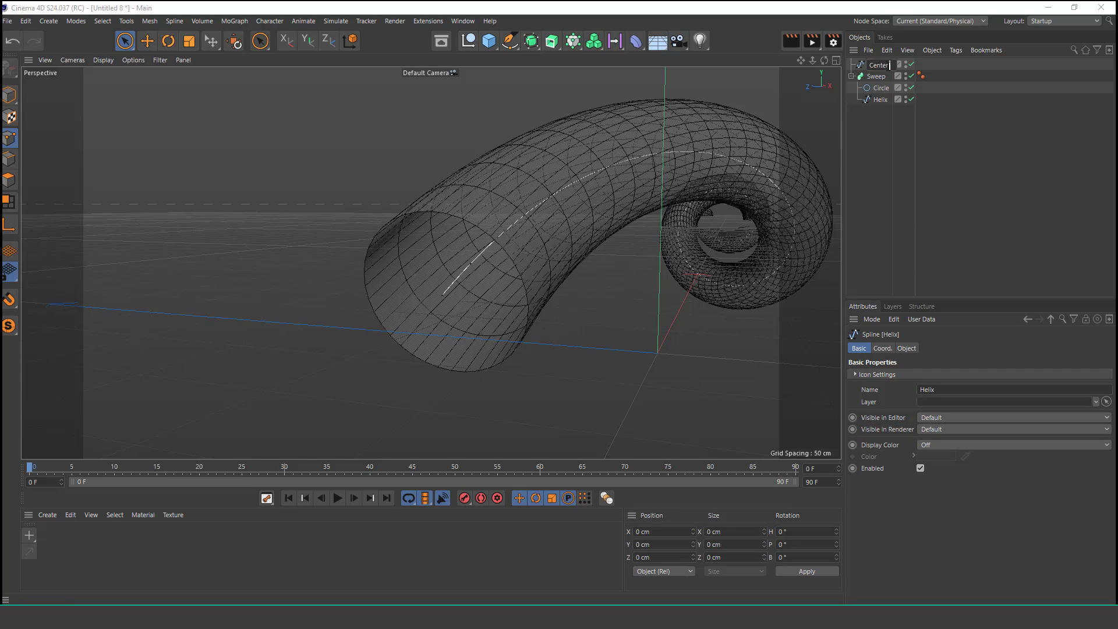
key(Return)
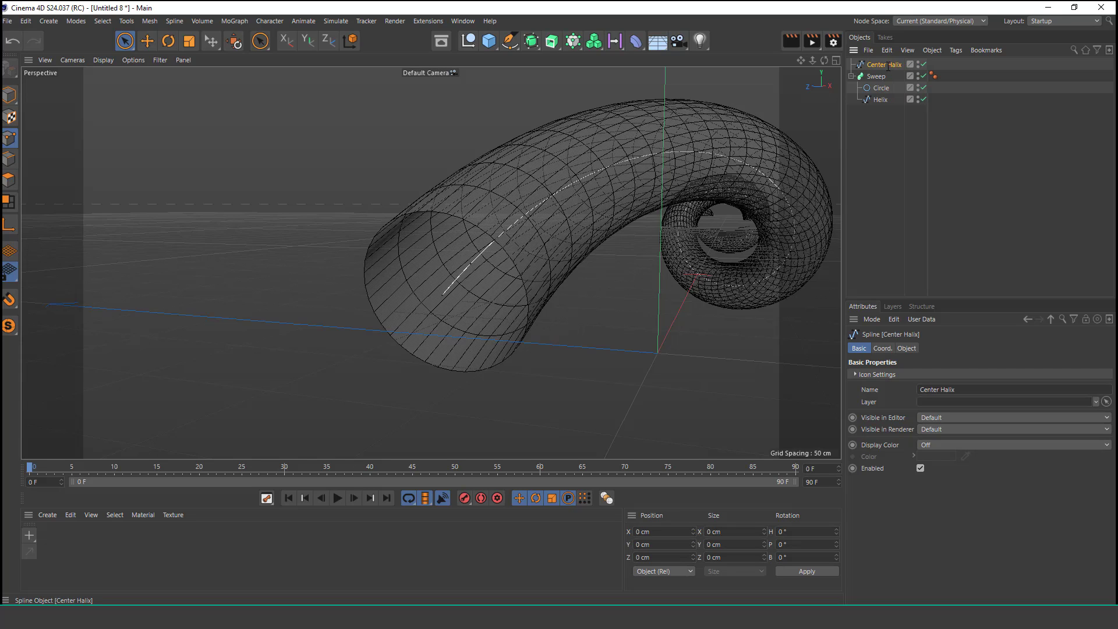
Step: Select the Center Halix spline to check its path running inside the tube
click(882, 115)
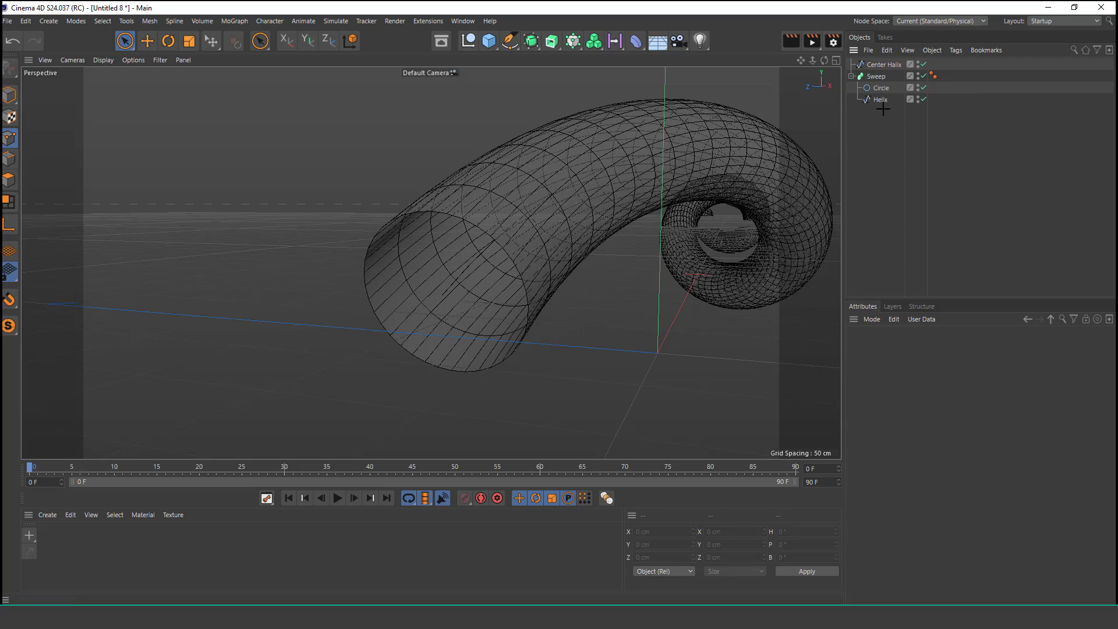
click(125, 40)
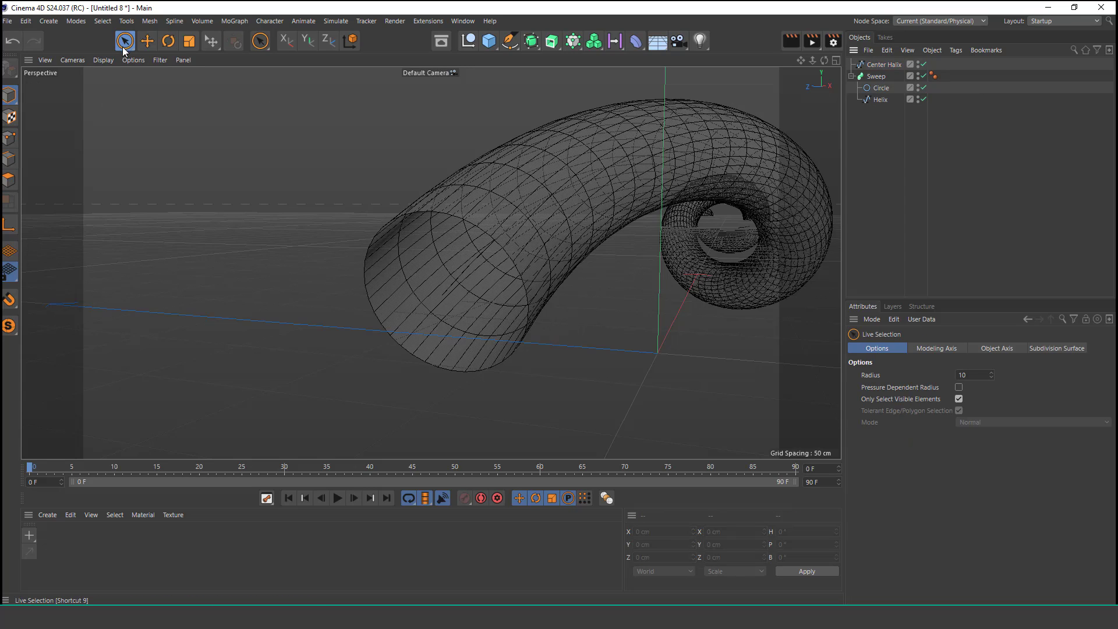
click(900, 66)
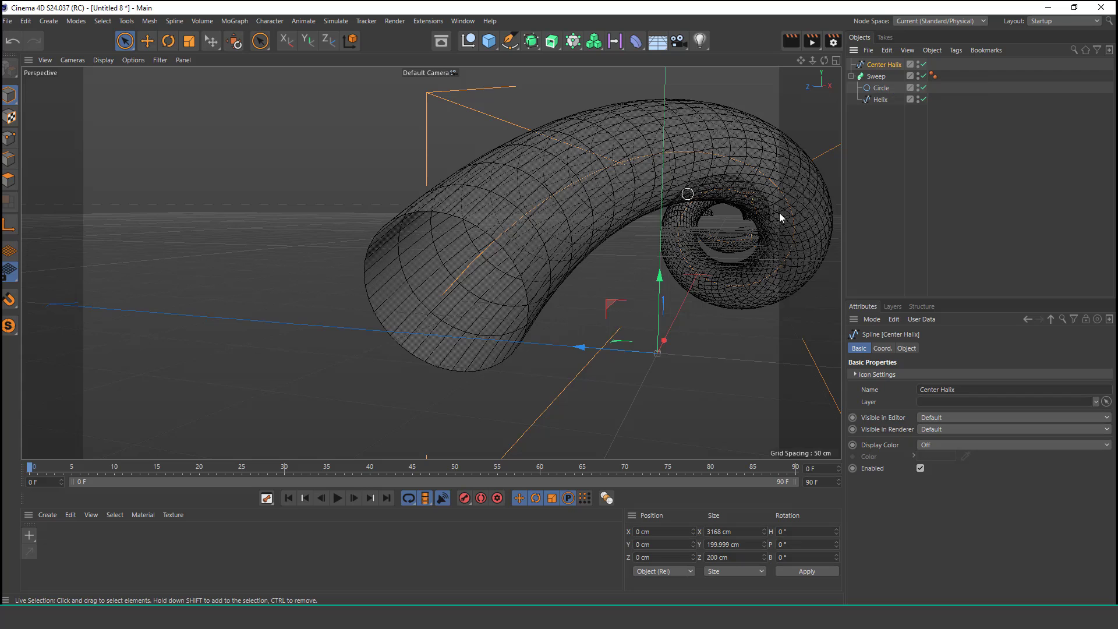
click(888, 195)
scroll(593, 189, down, 2)
alt+drag(544, 216, 548, 208)
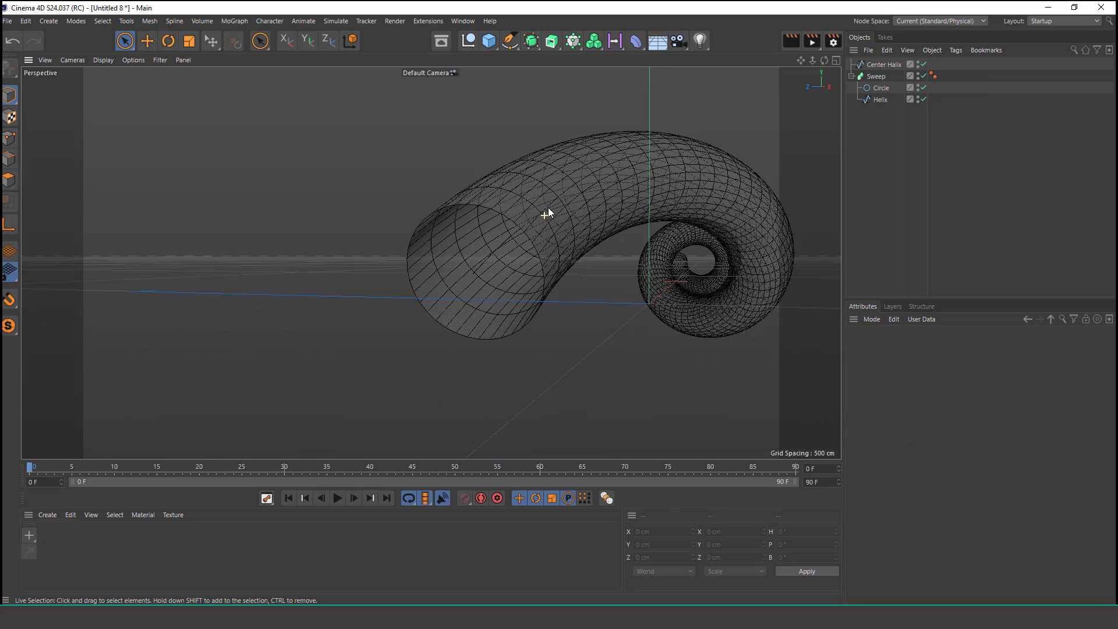
Step: Add a Platonic object and scale it down to about 52 cm
click(489, 41)
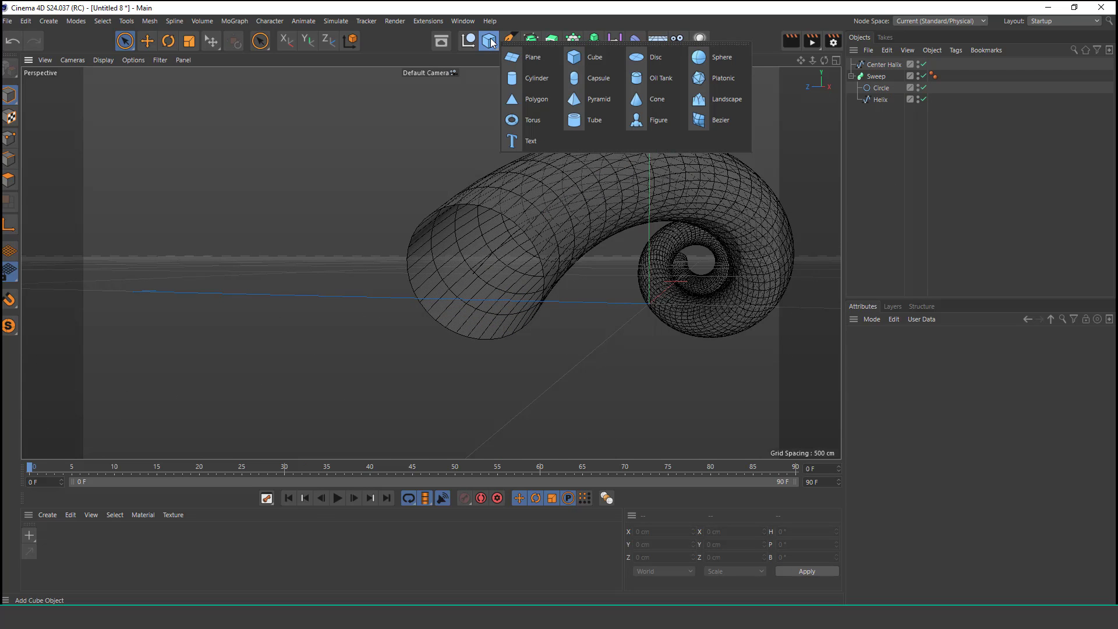
click(699, 83)
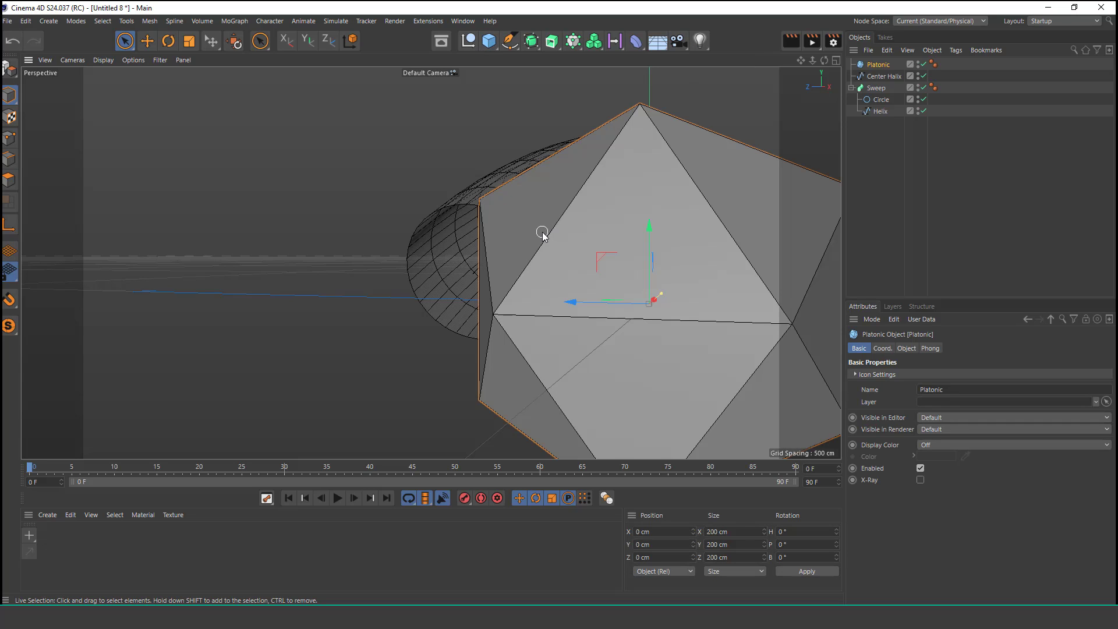
key(t)
drag(731, 208, 429, 345)
alt+right_drag(654, 312, 689, 253)
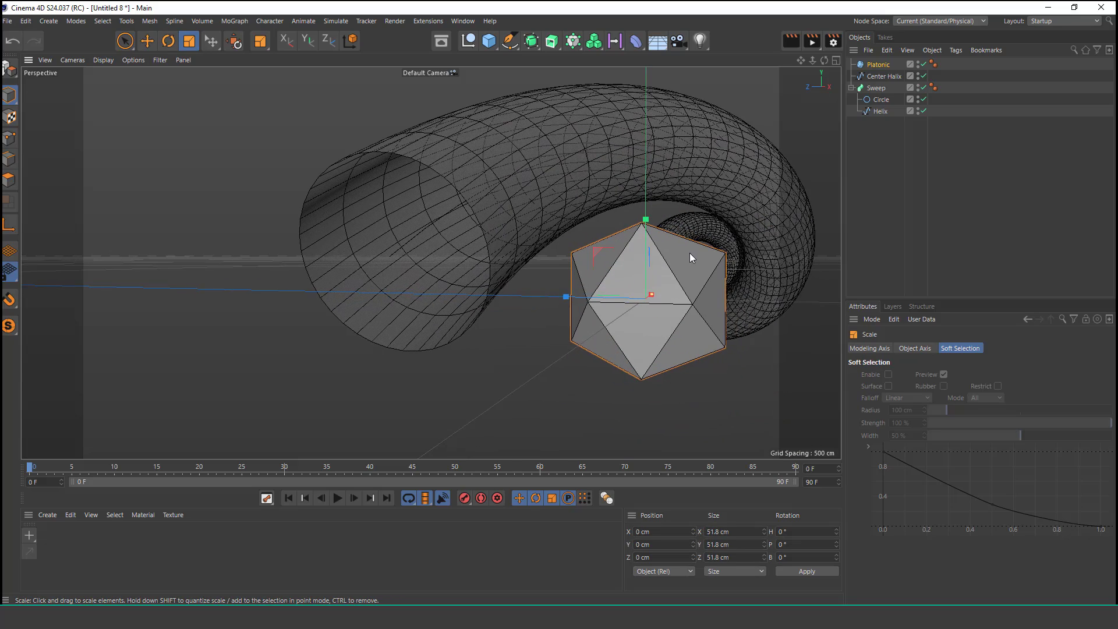
alt+middle_drag(689, 253, 629, 257)
alt+right_drag(593, 290, 600, 271)
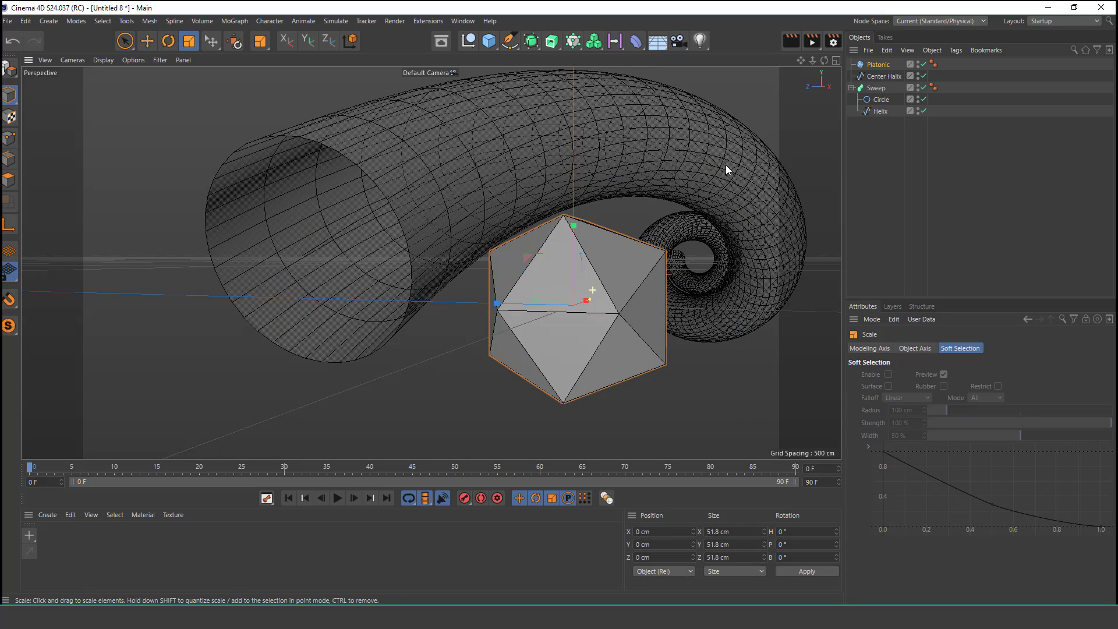
Step: Set the Platonic's radius to 35 cm
click(871, 65)
alt+drag(696, 314, 687, 402)
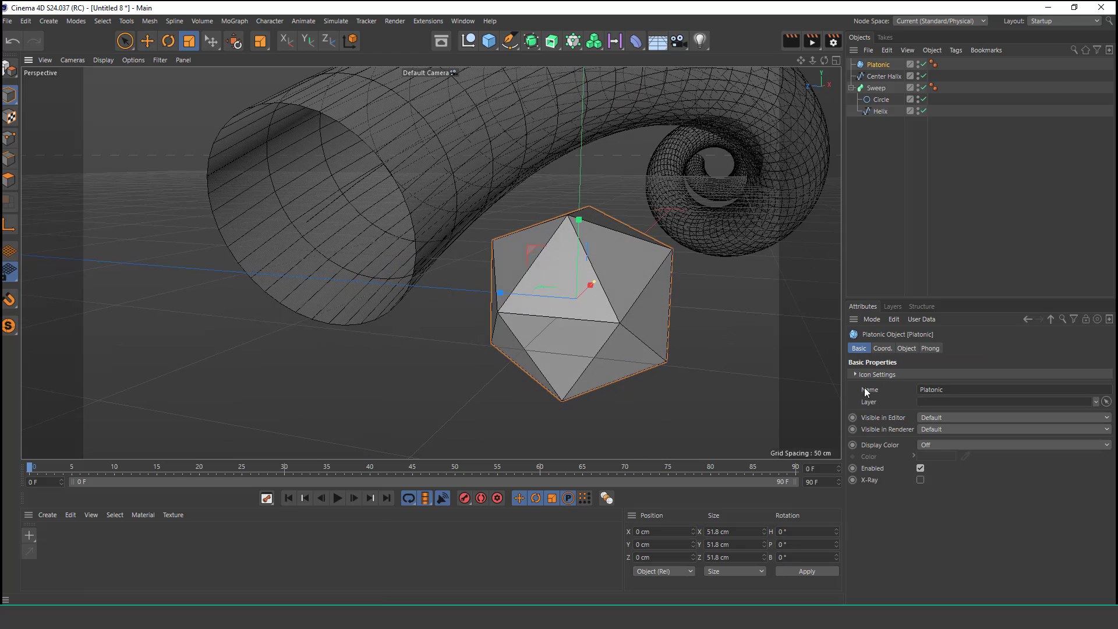
click(905, 348)
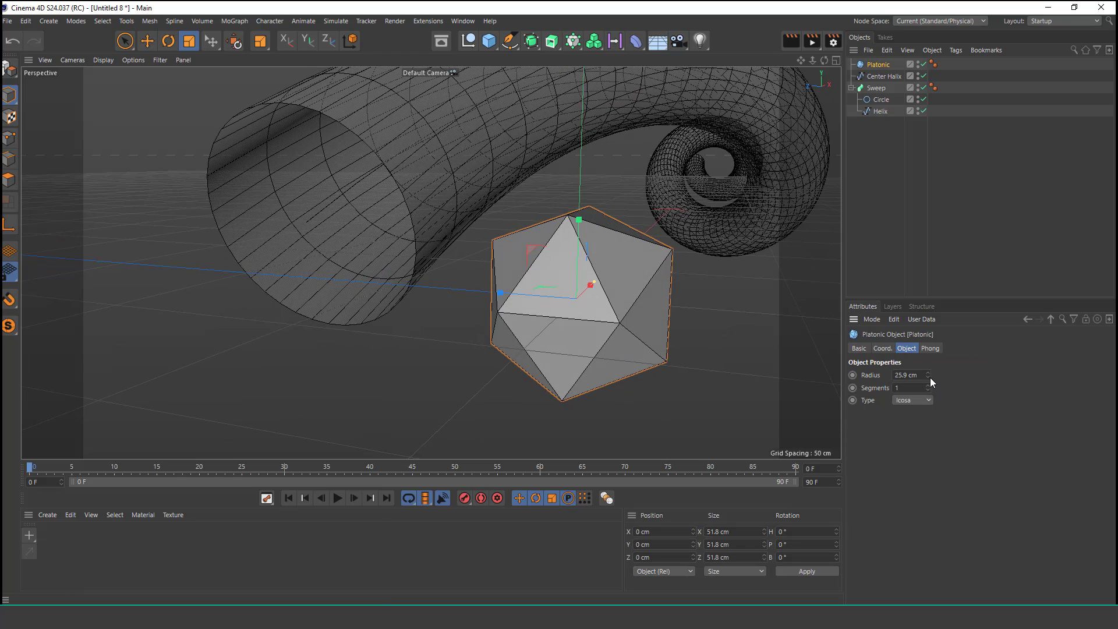
drag(927, 376, 889, 378)
scroll(579, 311, up, 1)
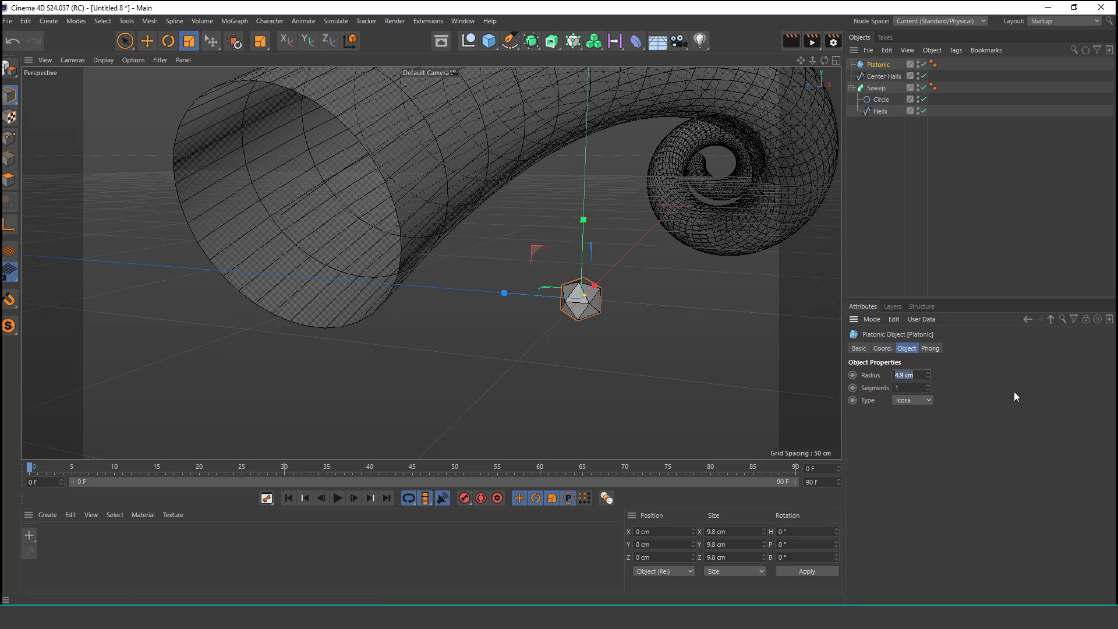
text(40)
key(Return)
text(35)
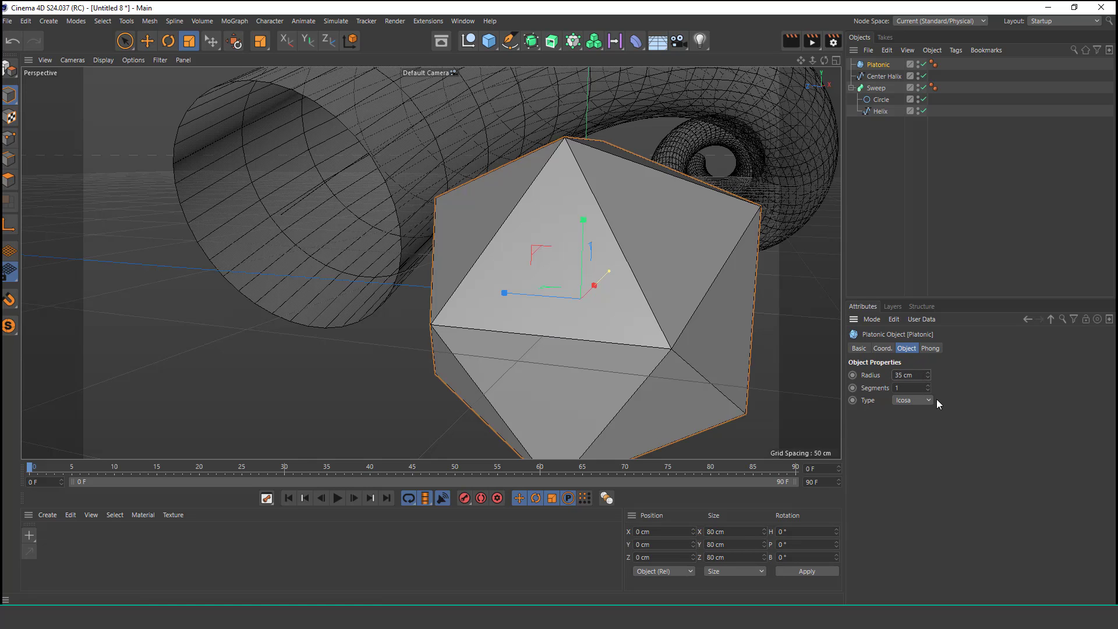
key(Return)
alt+drag(756, 361, 718, 345)
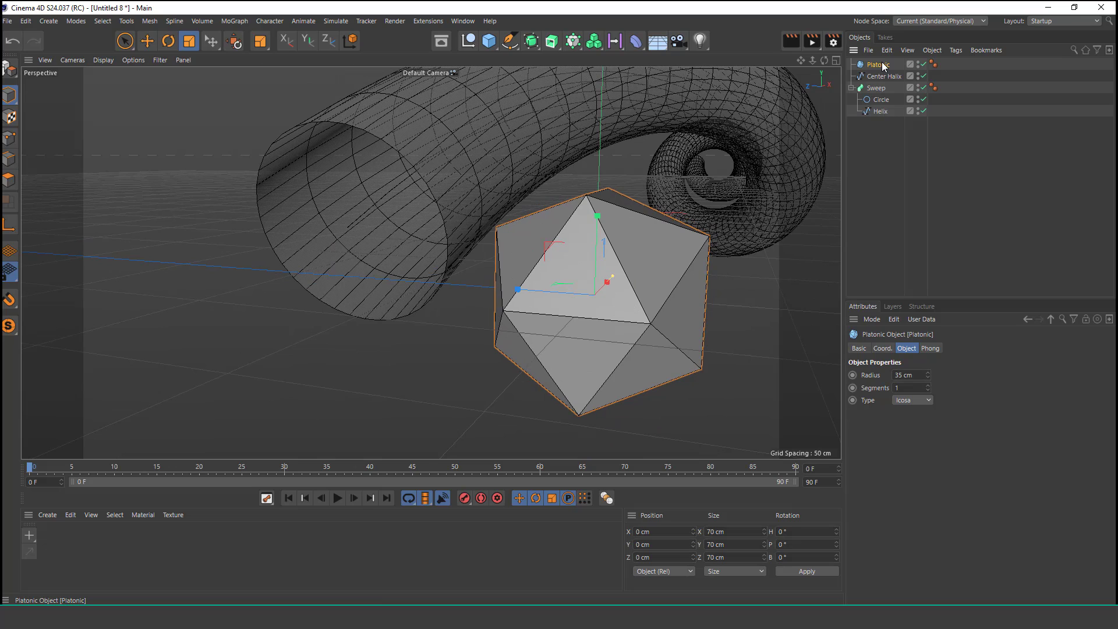
Step: Add an Align to Spline tag to the Platonic object
click(955, 50)
mouse_move(989, 69)
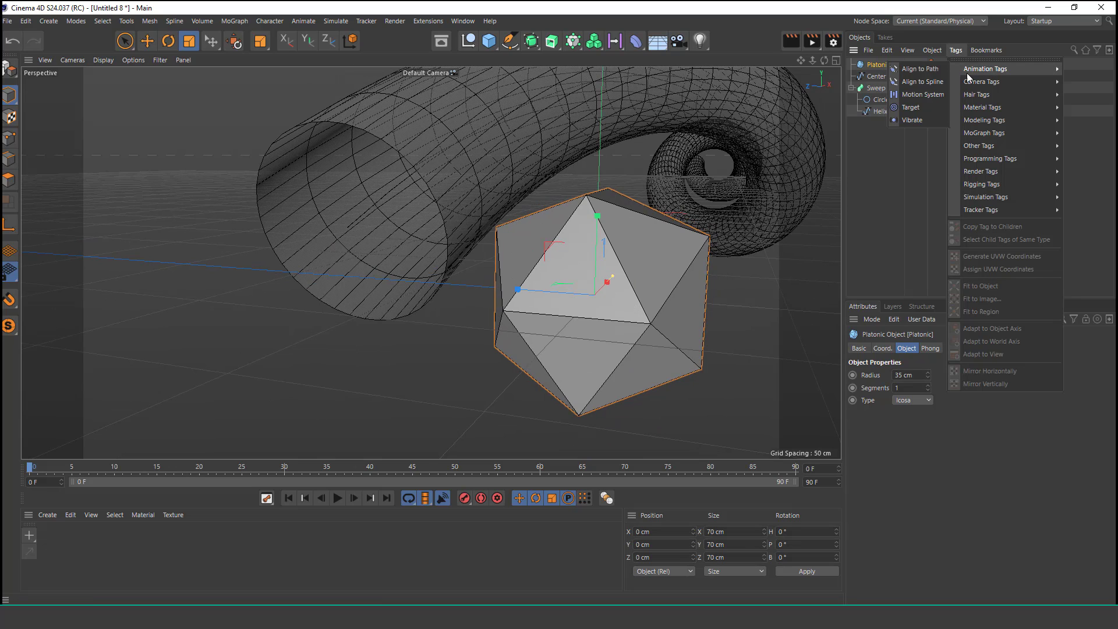
click(935, 81)
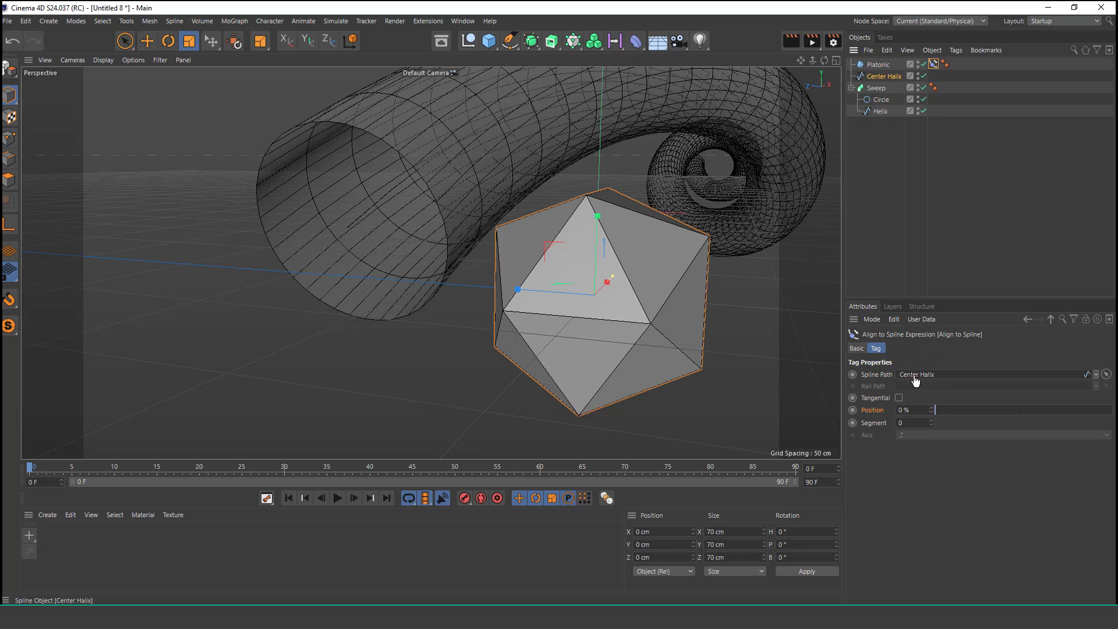
Step: Link the Center Halix spline as the Align to Spline tag's spline path
drag(915, 380, 915, 381)
mouse_move(385, 215)
alt+mouse_down()
mouse_move(481, 184)
mouse_move(385, 204)
alt+mouse_up()
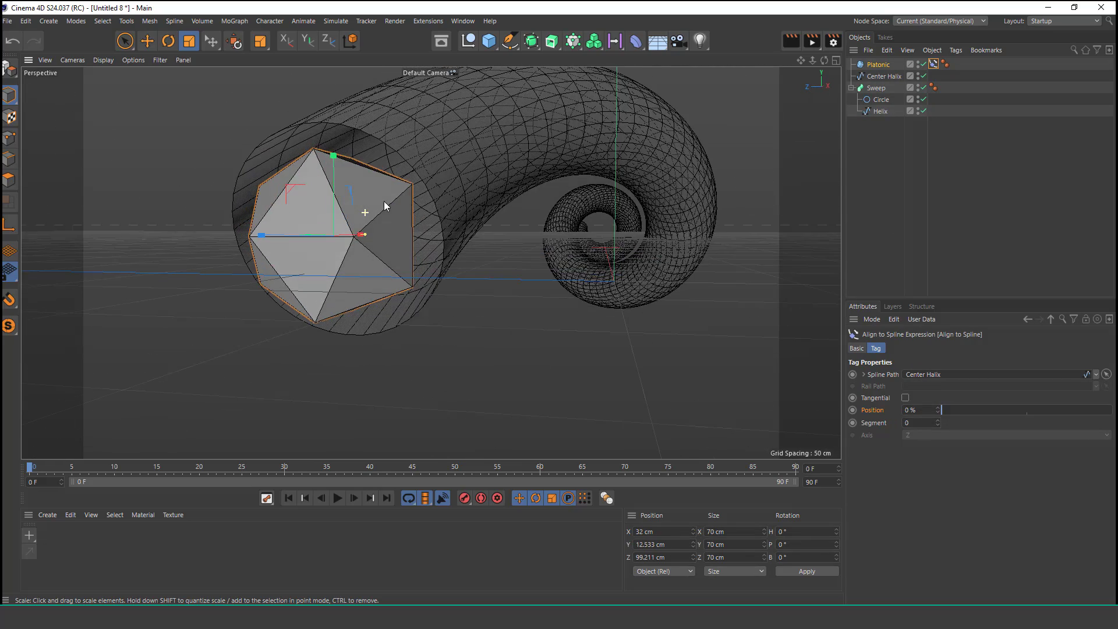
Step: Select the Platonic object and set its radius to 30 cm
click(877, 65)
click(908, 375)
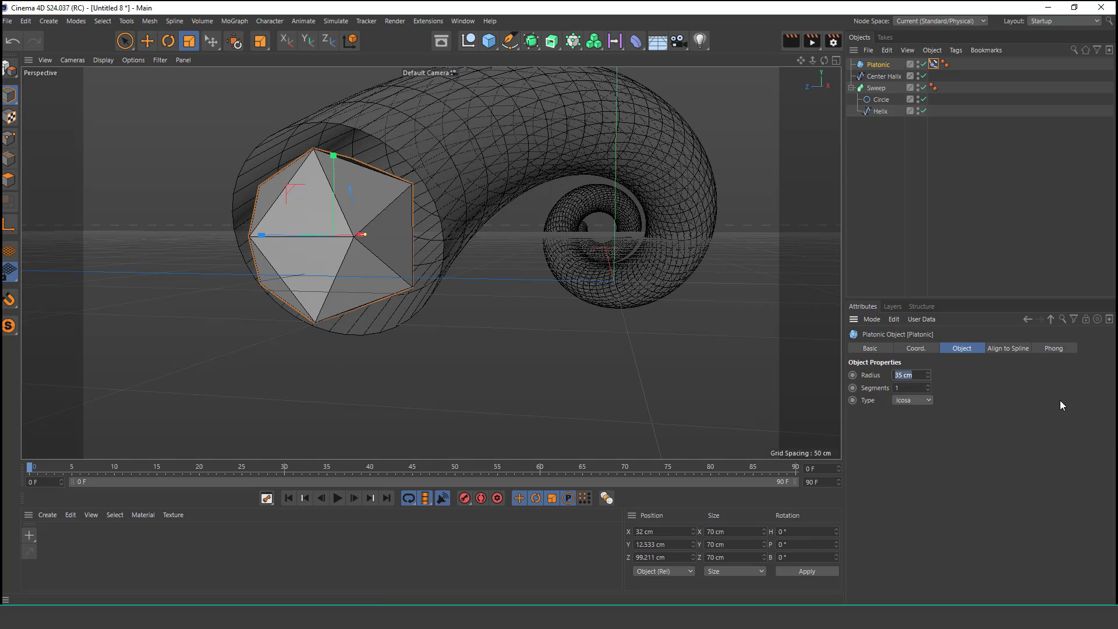
text(30)
key(Return)
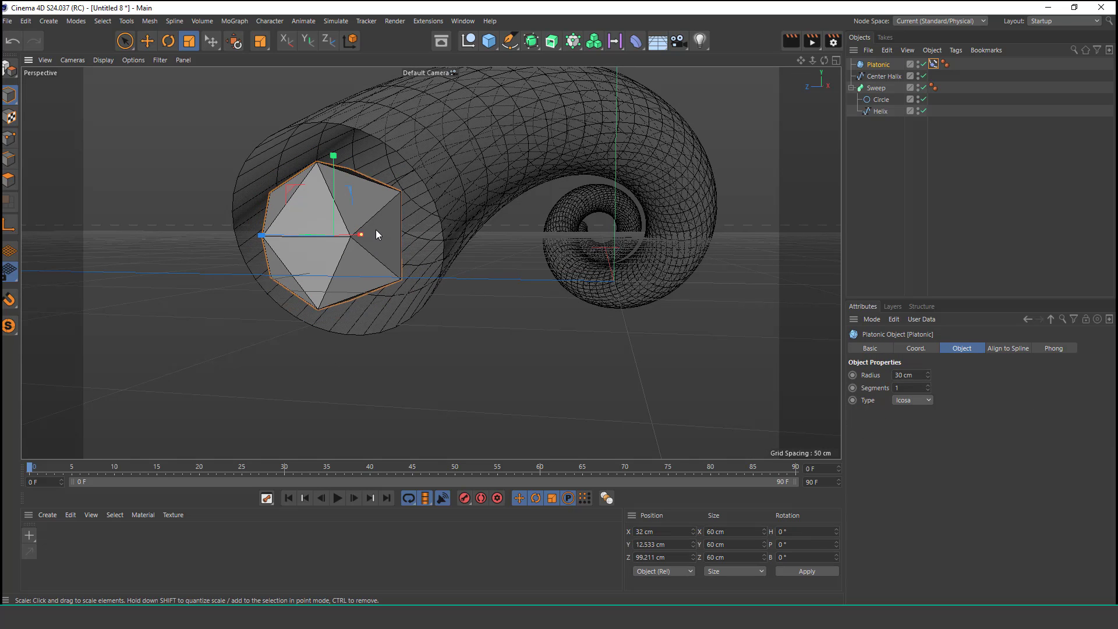
Step: Open the Align to Spline tag and set the animation's end frame to 400 F
alt+drag(376, 229, 489, 244)
click(125, 41)
scroll(425, 201, down, 3)
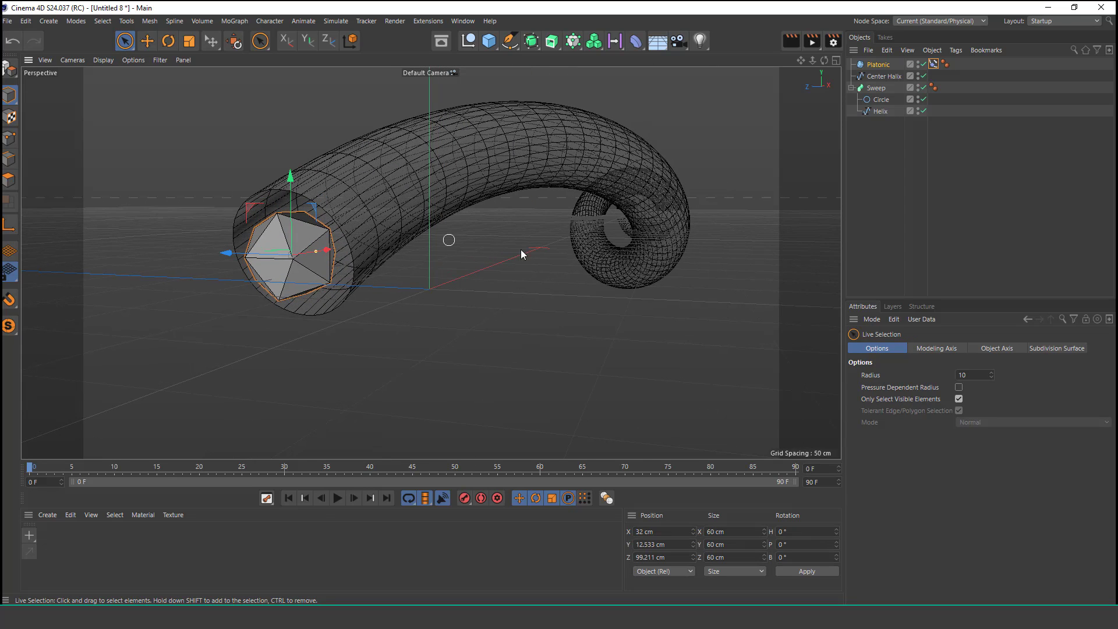
click(934, 64)
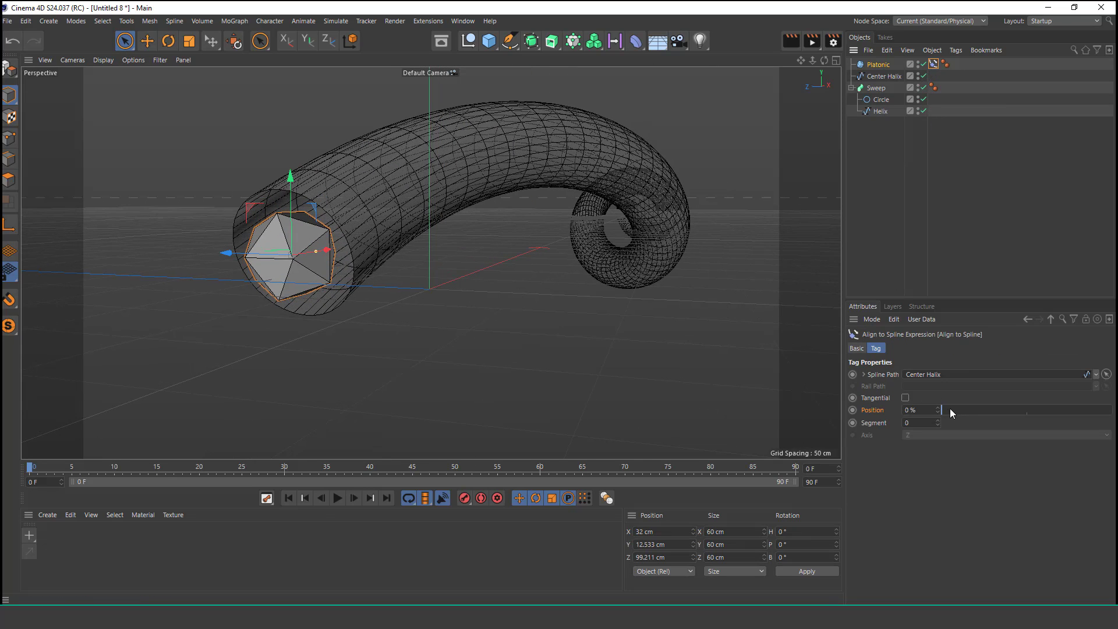
drag(945, 409, 936, 446)
double_click(815, 481)
text(400)
key(Return)
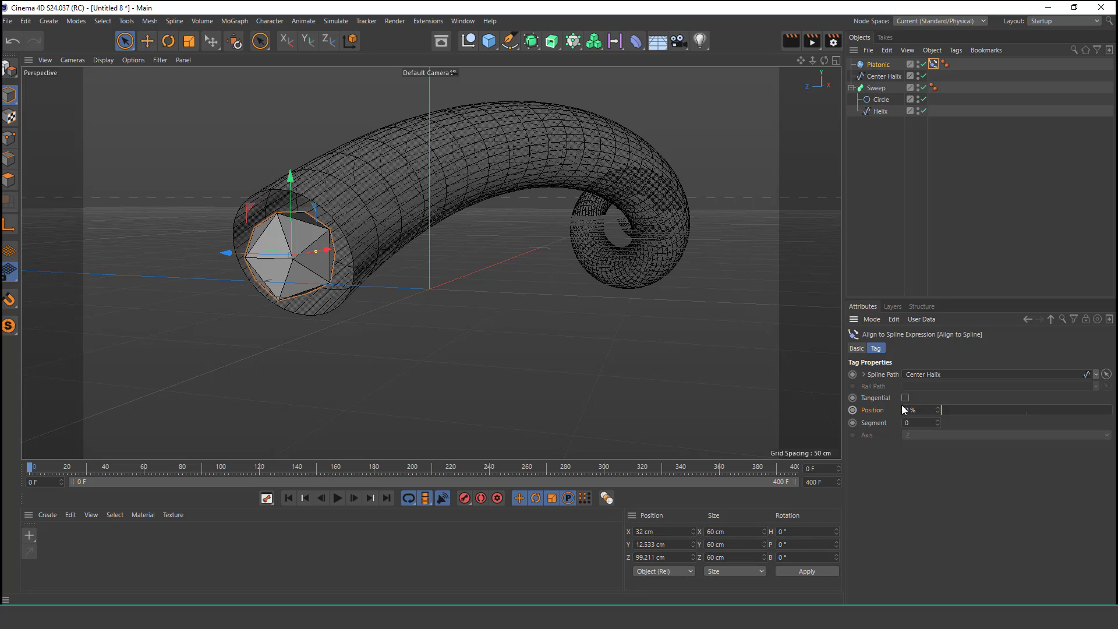
Step: Set the Align to Spline position to 4% at frame 0 and keyframe it
click(938, 408)
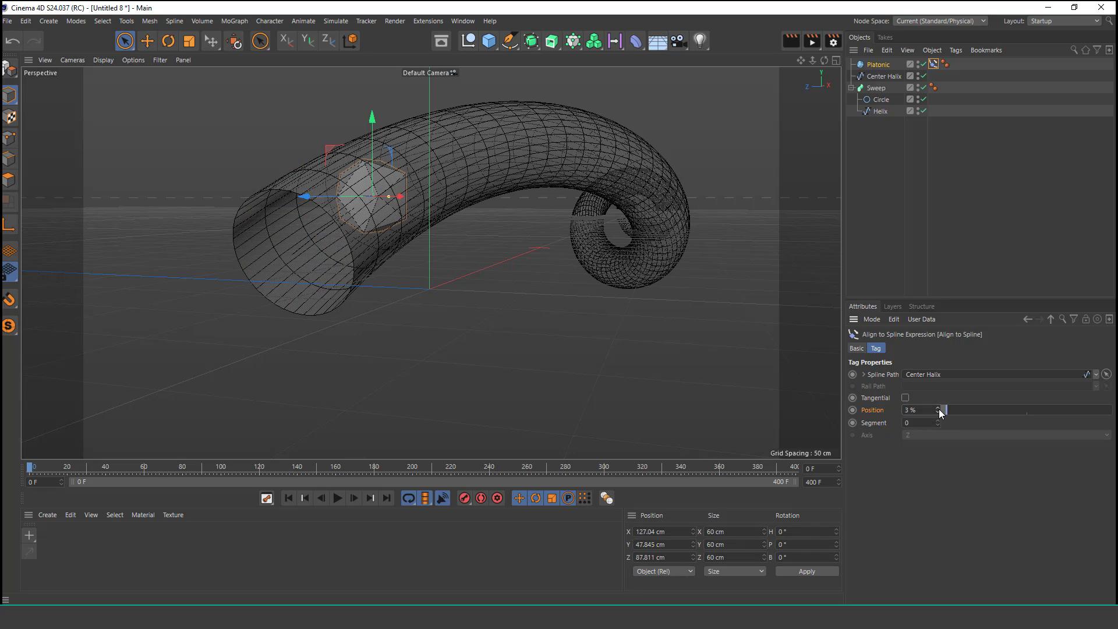
click(938, 409)
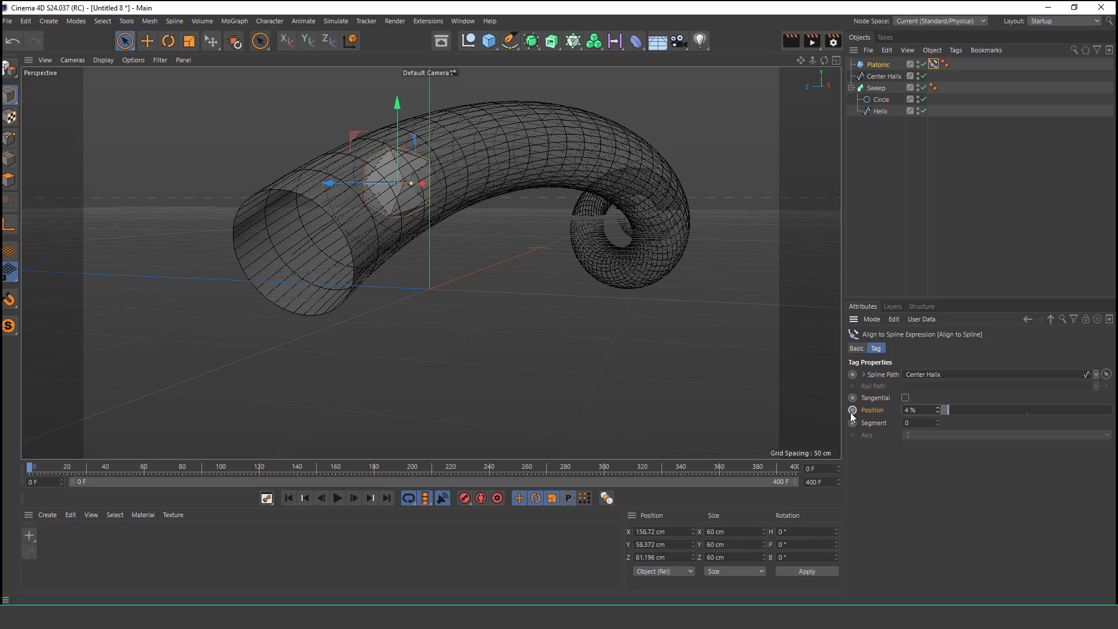
Step: Move to frame 380 and keyframe the Align to Spline position at 100%
click(756, 468)
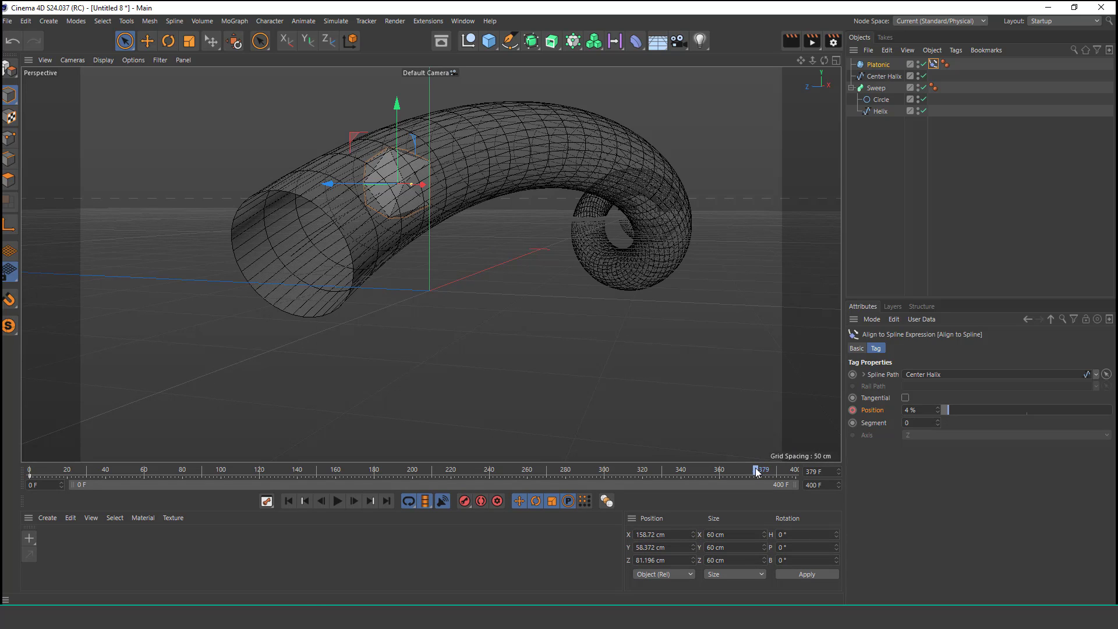
drag(947, 411, 1112, 415)
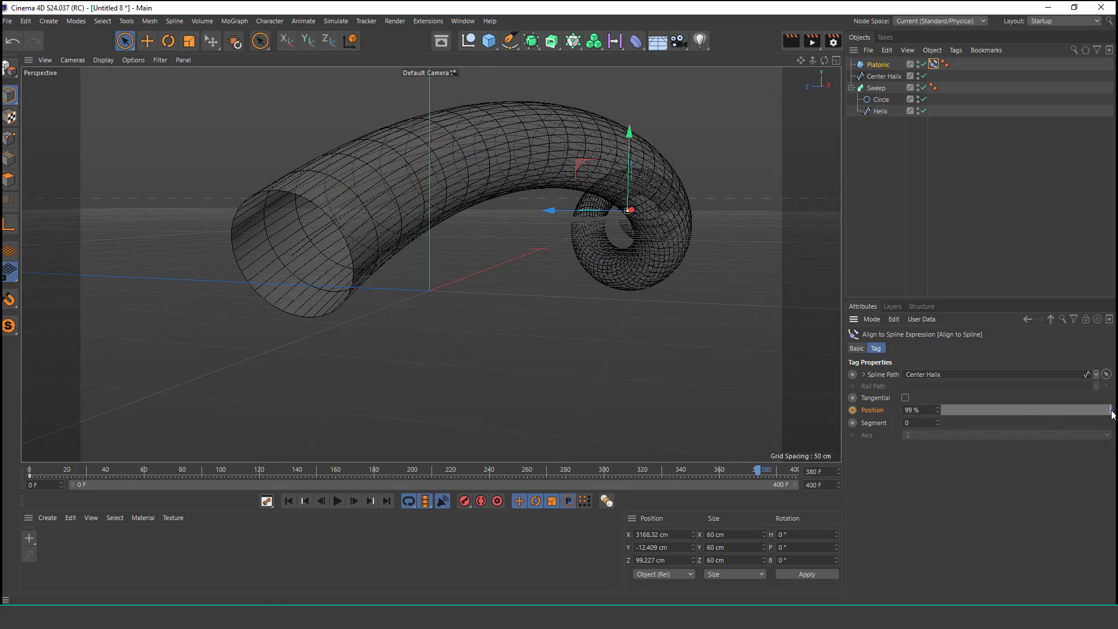
click(937, 407)
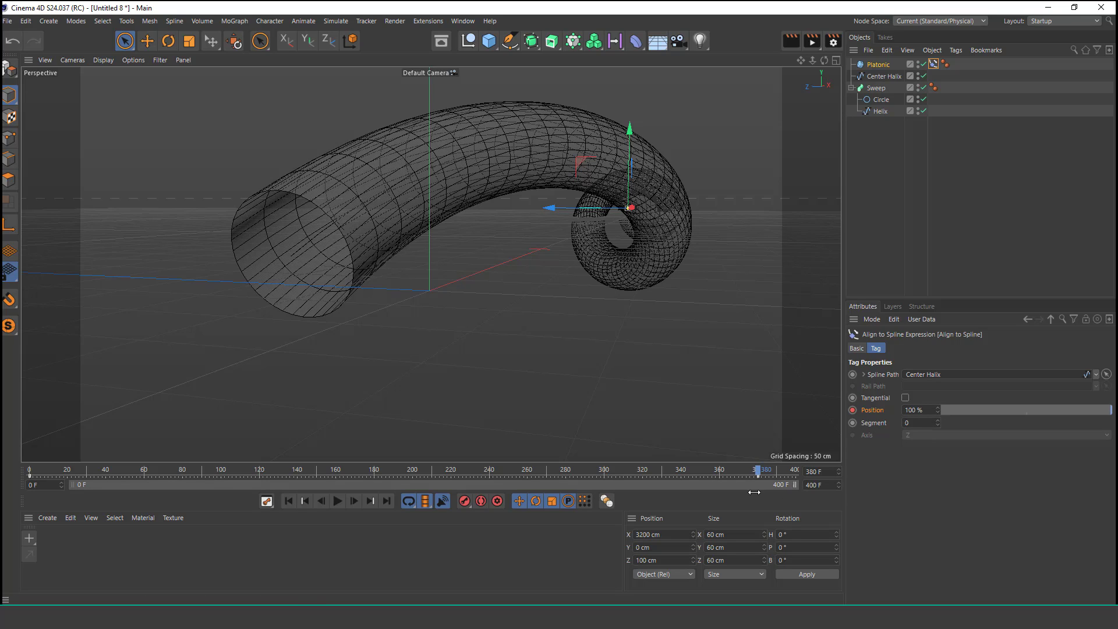
Step: Set the interpolation of the position keyframe at frame 0 to Linear
drag(754, 491, 199, 491)
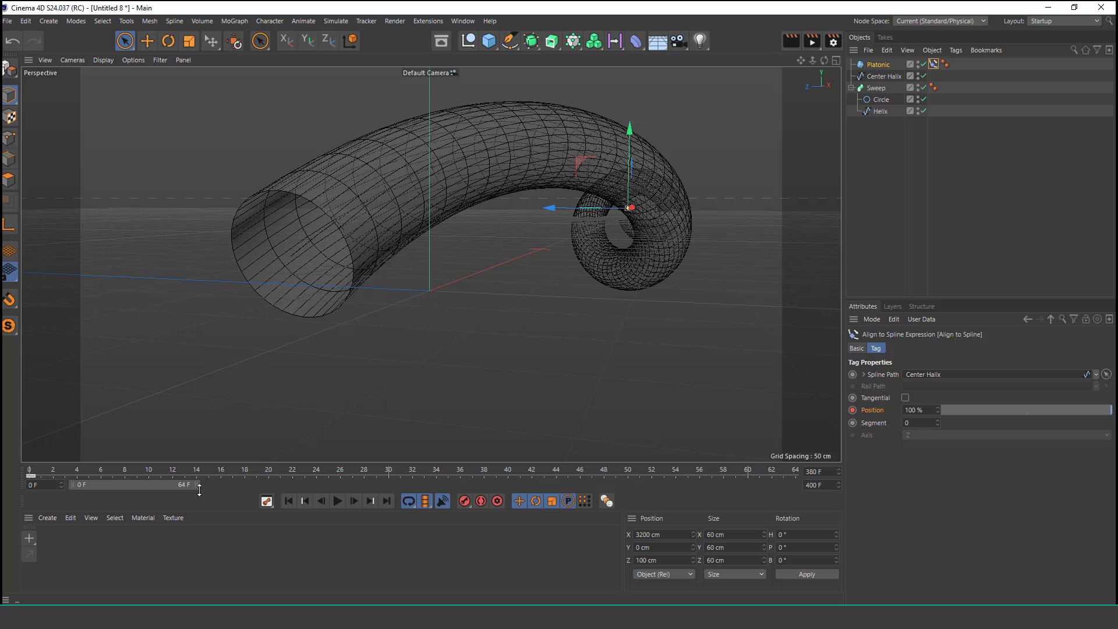
click(32, 477)
click(969, 362)
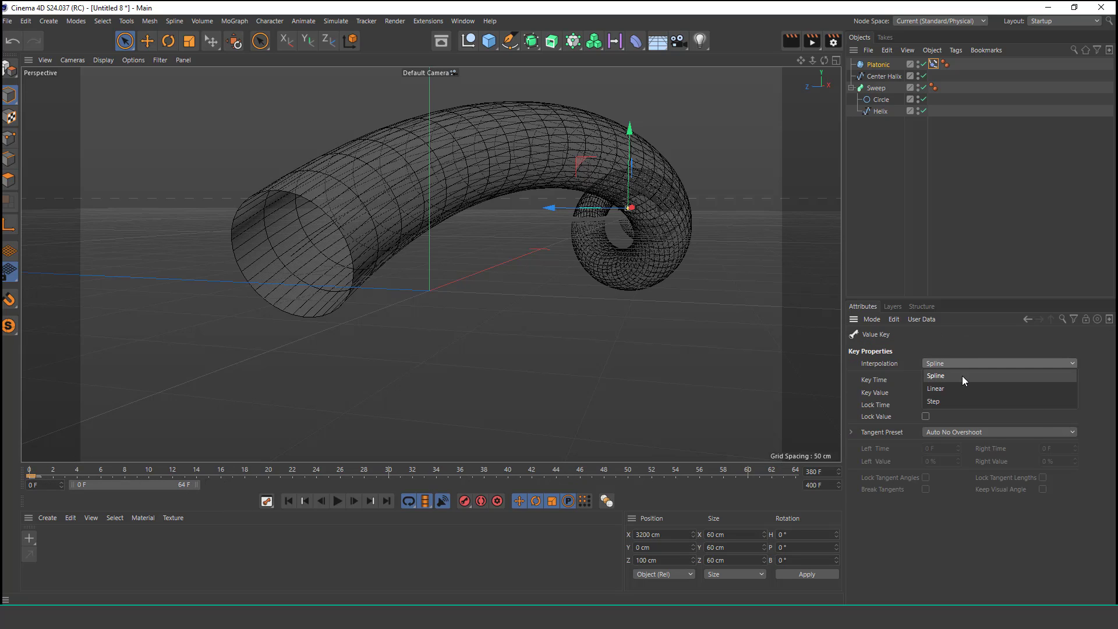
click(959, 384)
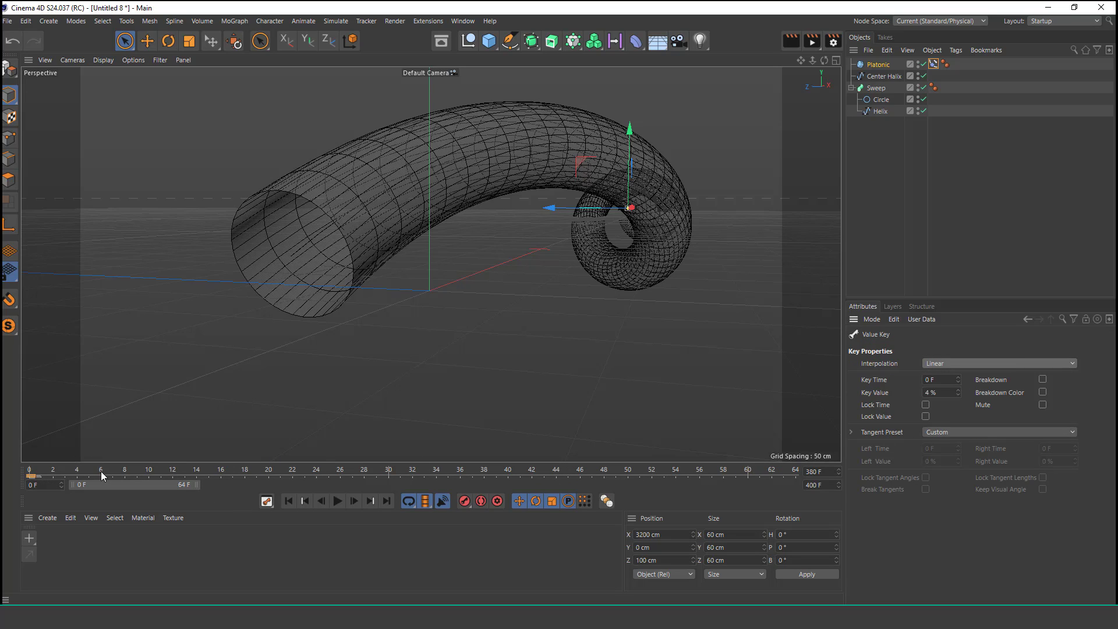
Step: Set the interpolation of the position keyframe at frame 380 to Linear
drag(109, 484, 707, 490)
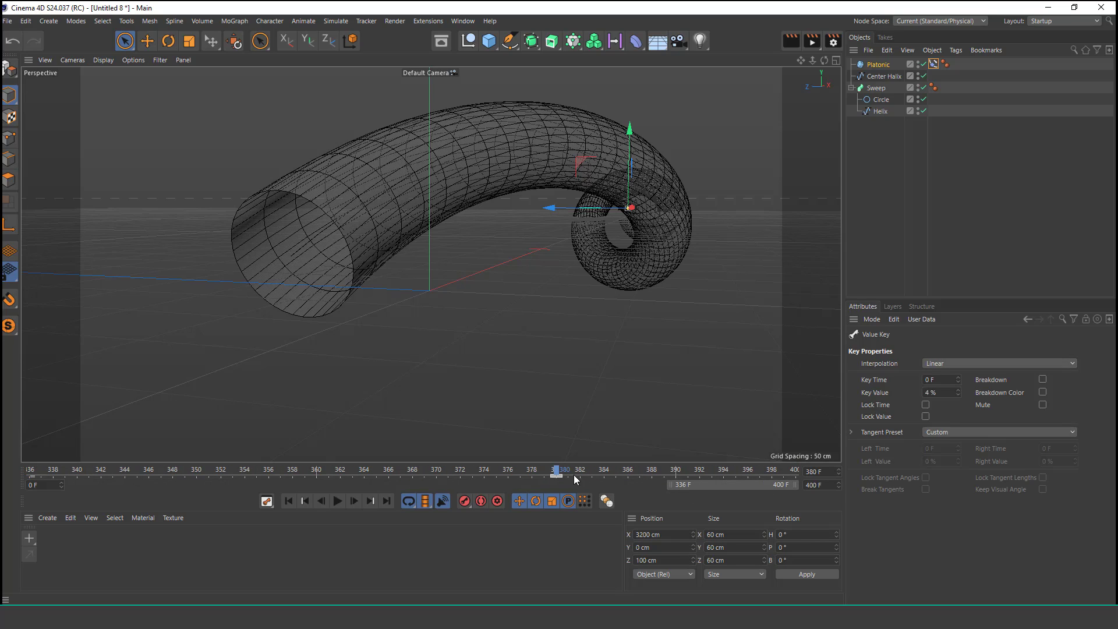
click(556, 476)
click(959, 362)
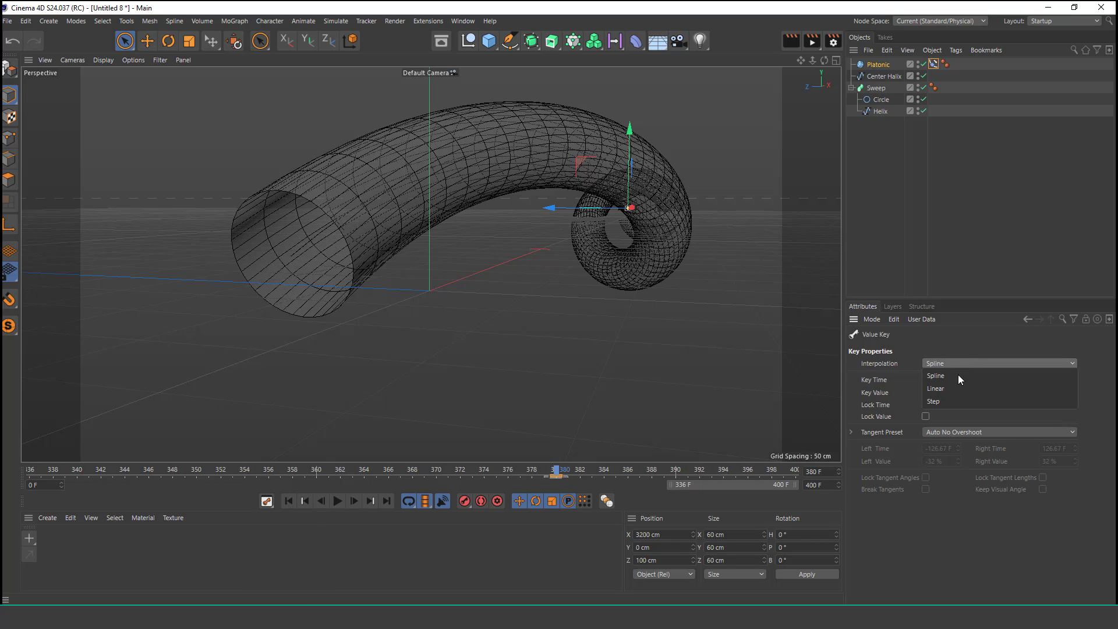
click(960, 387)
drag(667, 480, 70, 484)
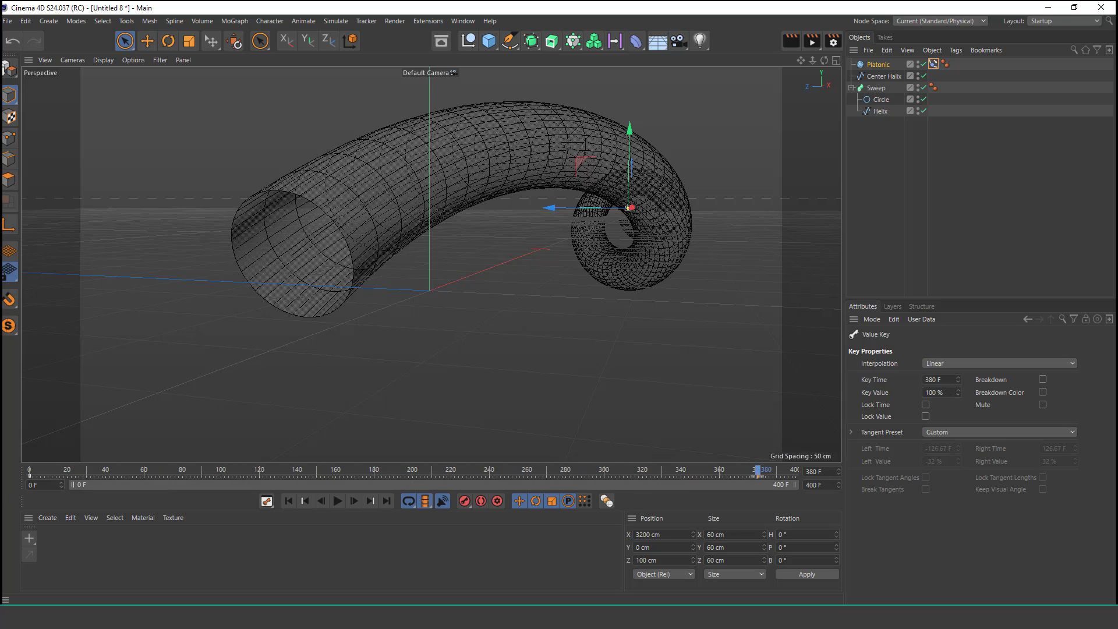
Step: Play the animation and orbit around the tube to watch the Platonic travel along the helix
click(288, 501)
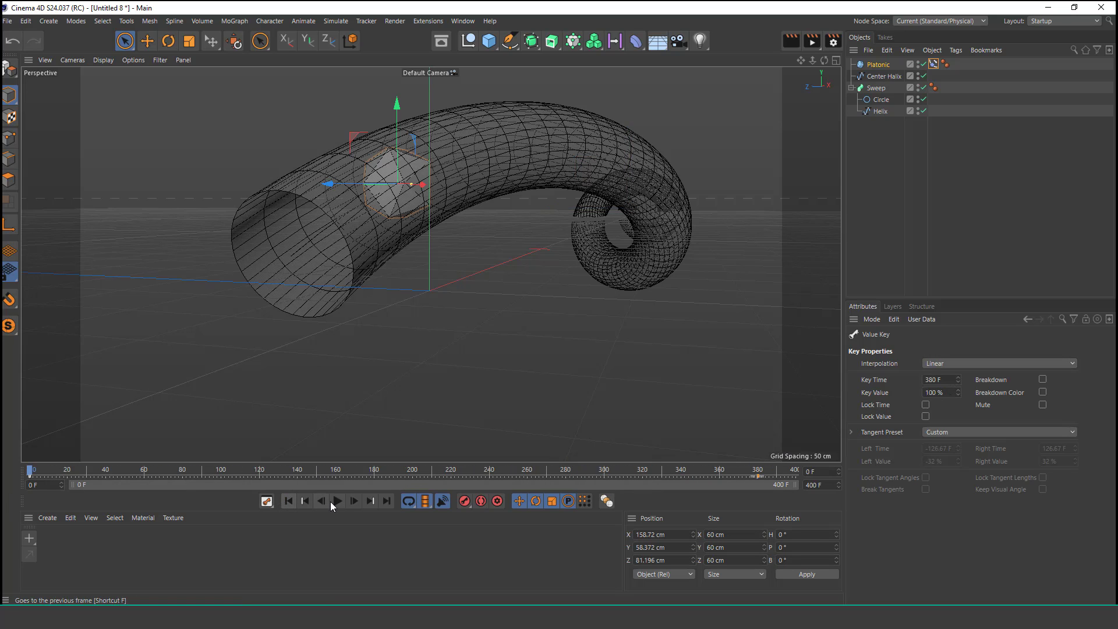
click(337, 501)
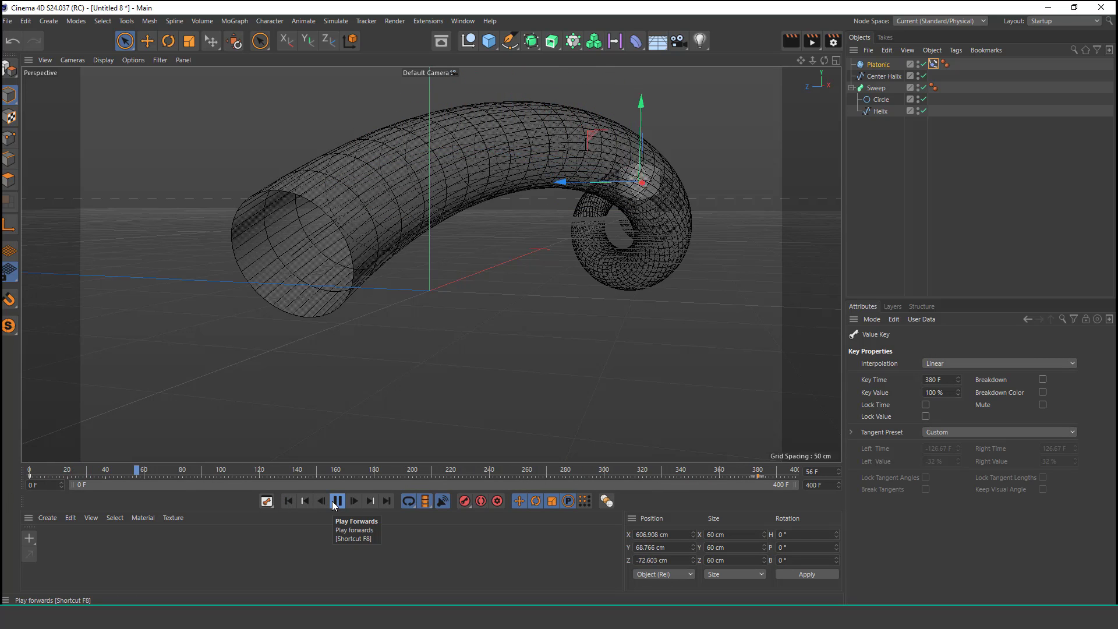
alt+drag(693, 218, 588, 217)
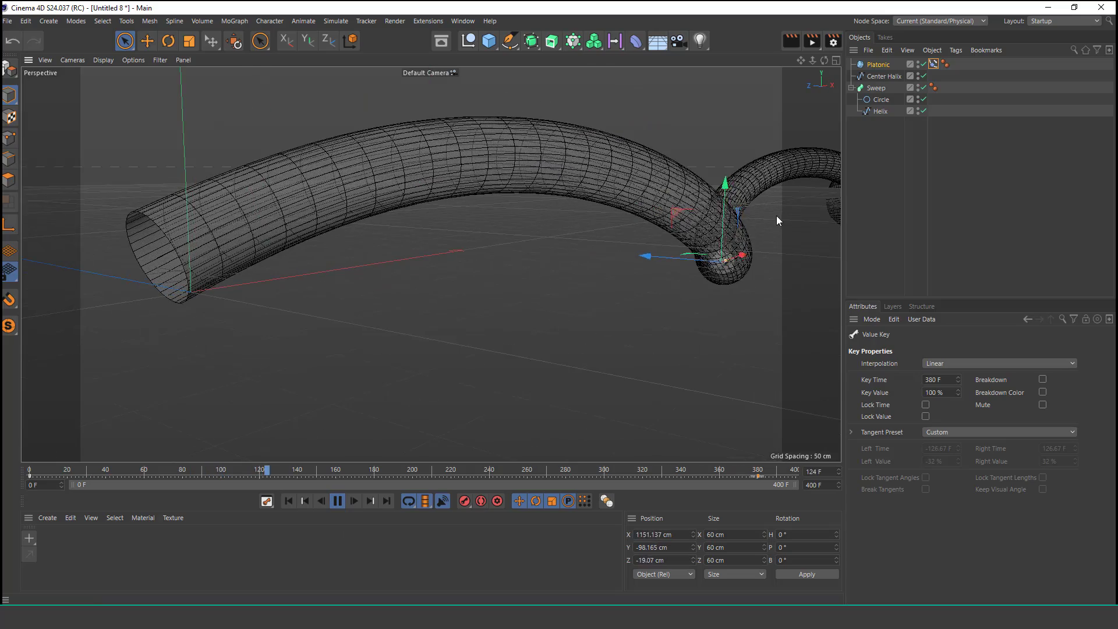
alt+drag(776, 218, 778, 187)
alt+drag(559, 195, 515, 197)
alt+middle_drag(515, 197, 227, 198)
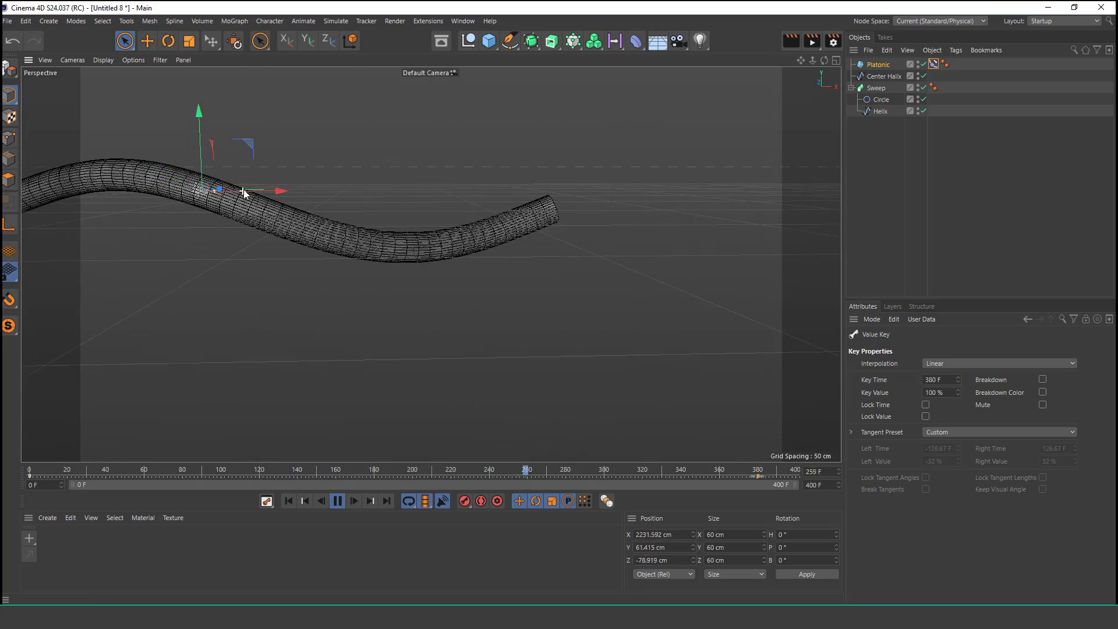
scroll(243, 191, up, 4)
alt+drag(489, 221, 728, 241)
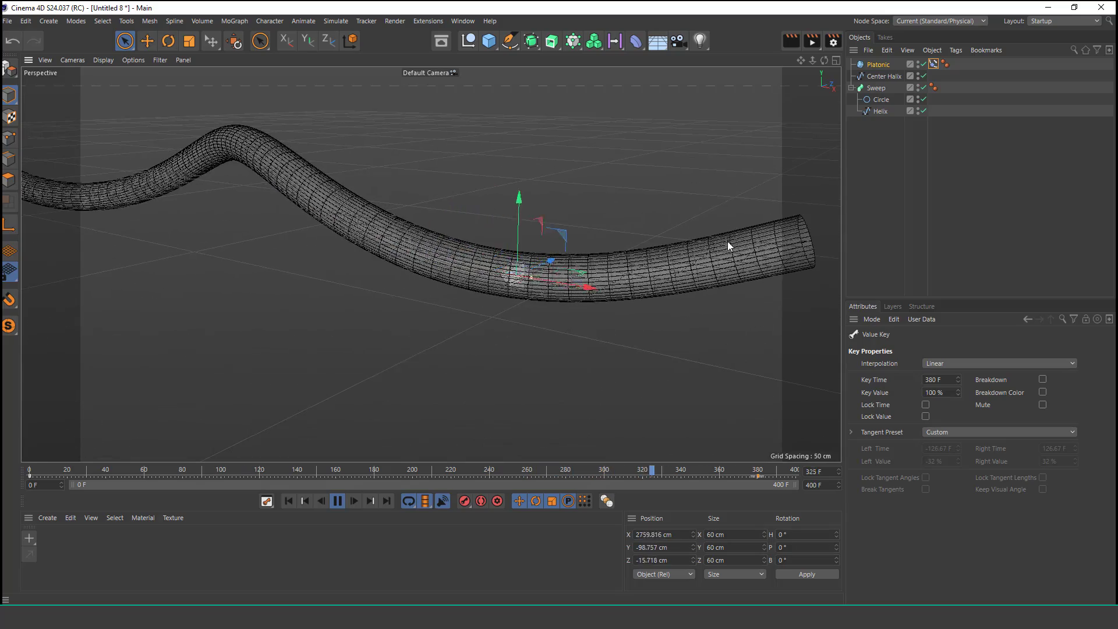
alt+middle_drag(728, 241, 484, 261)
scroll(580, 254, up, 3)
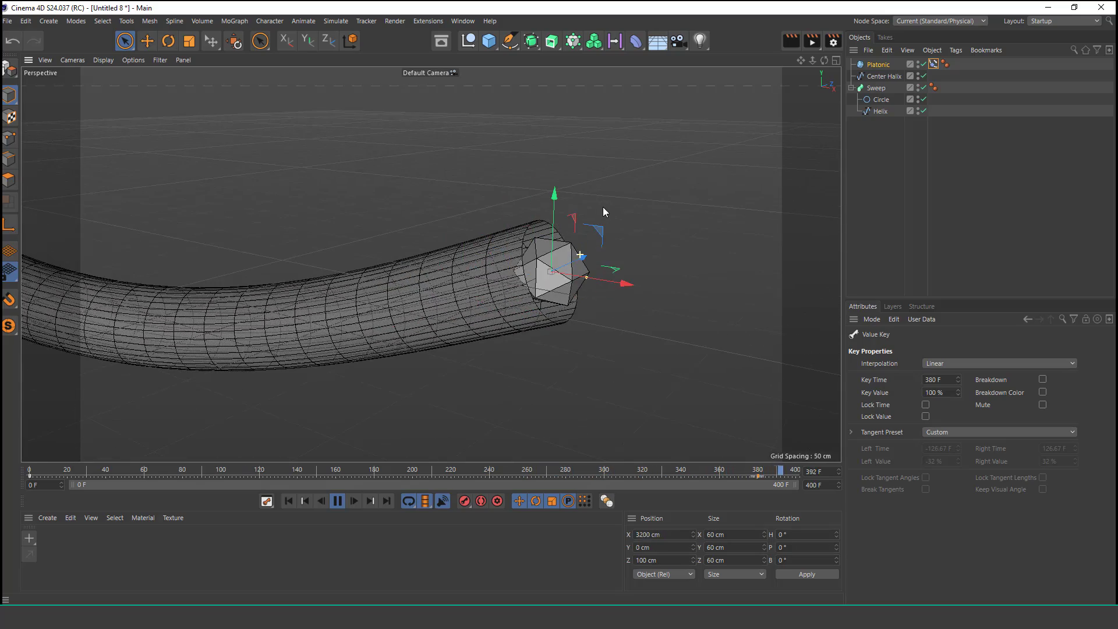
scroll(465, 232, down, 6)
alt+right_drag(348, 375, 246, 261)
alt+drag(227, 259, 254, 237)
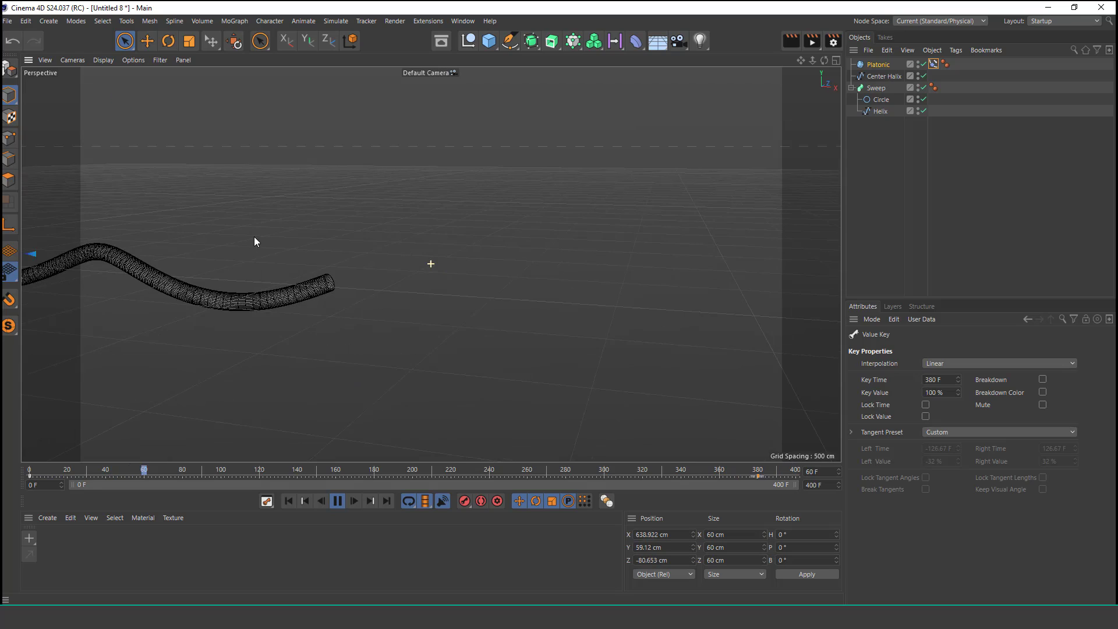
alt+middle_drag(309, 268, 582, 247)
alt+right_drag(384, 273, 335, 278)
alt+drag(332, 259, 485, 264)
alt+middle_drag(426, 272, 597, 294)
alt+right_drag(448, 294, 497, 257)
alt+drag(404, 269, 431, 271)
alt+right_drag(459, 263, 465, 257)
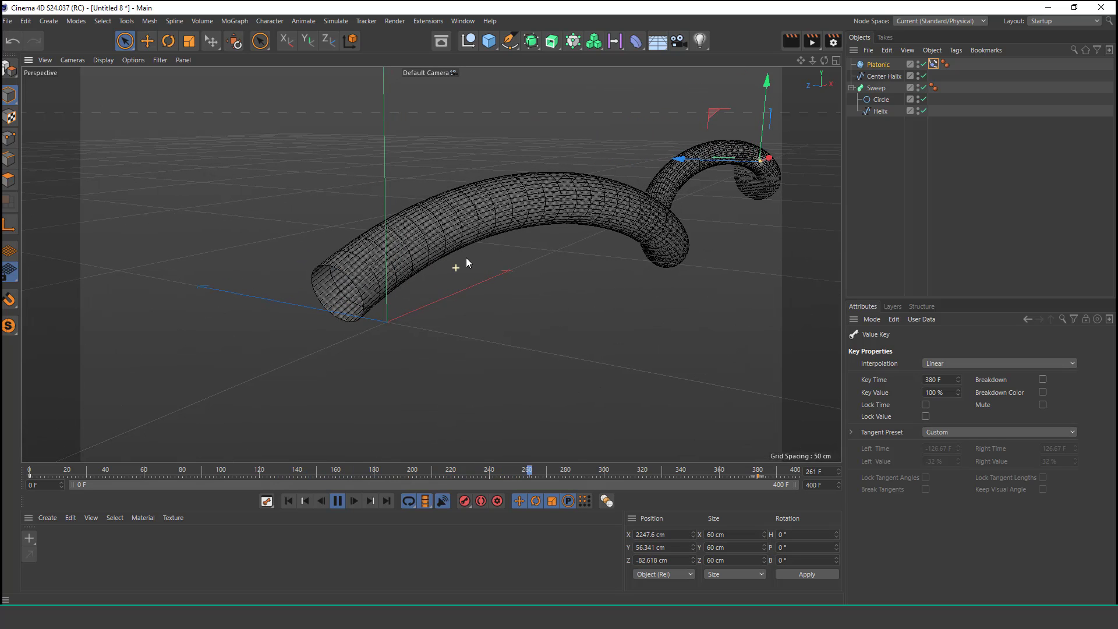
click(337, 500)
click(294, 503)
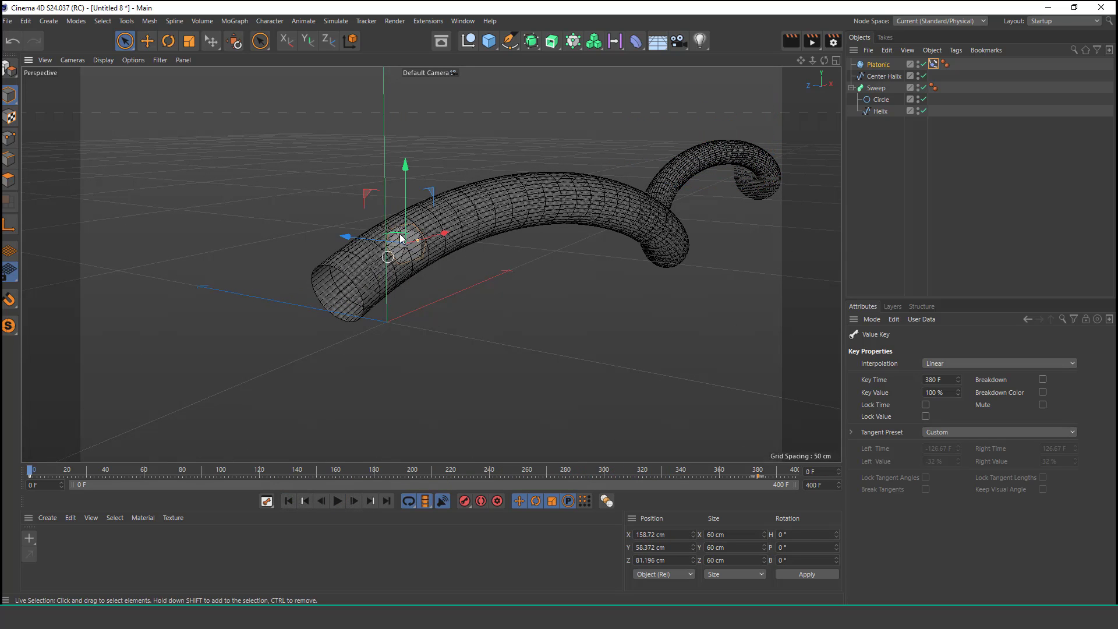
Step: Add a Target Camera to the scene
scroll(408, 222, up, 3)
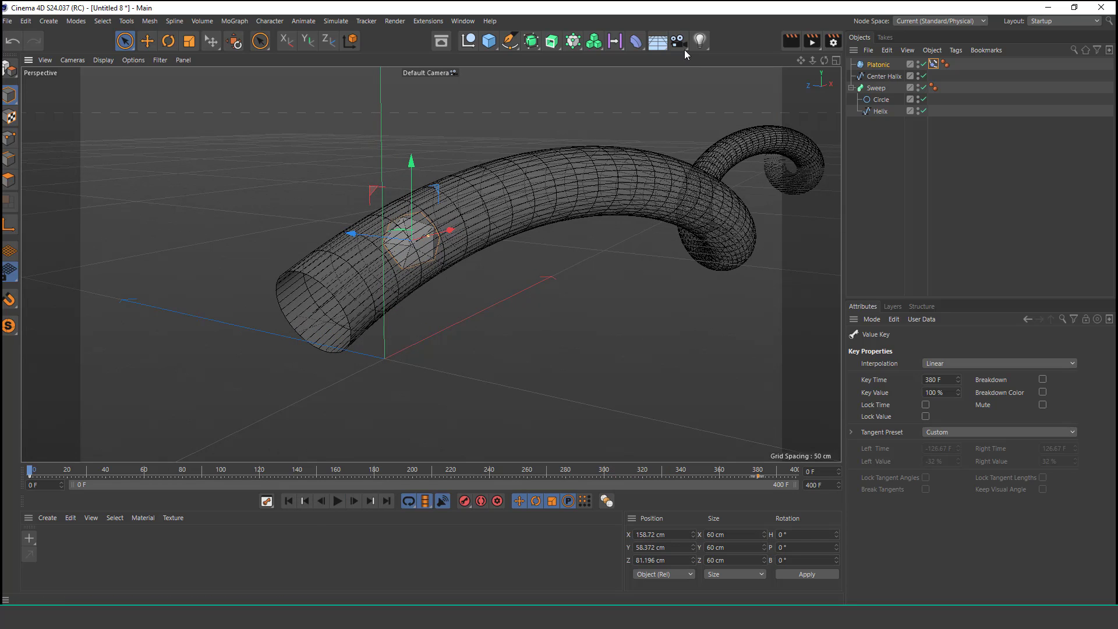
drag(678, 40, 748, 89)
click(746, 85)
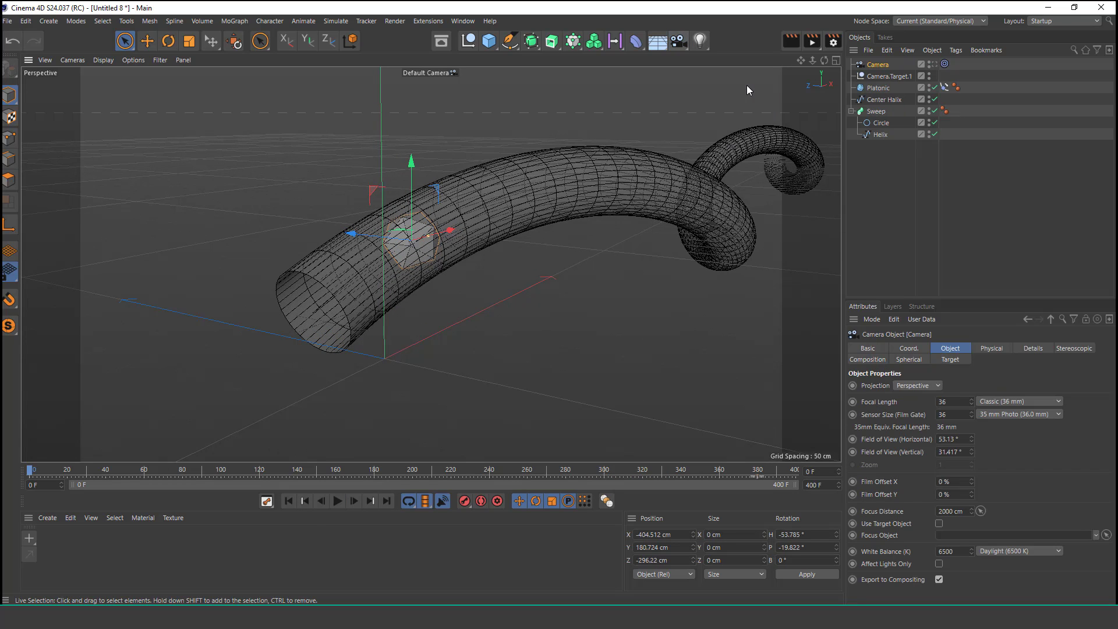
Step: Set the camera's Target tag to track the Platonic object
click(935, 64)
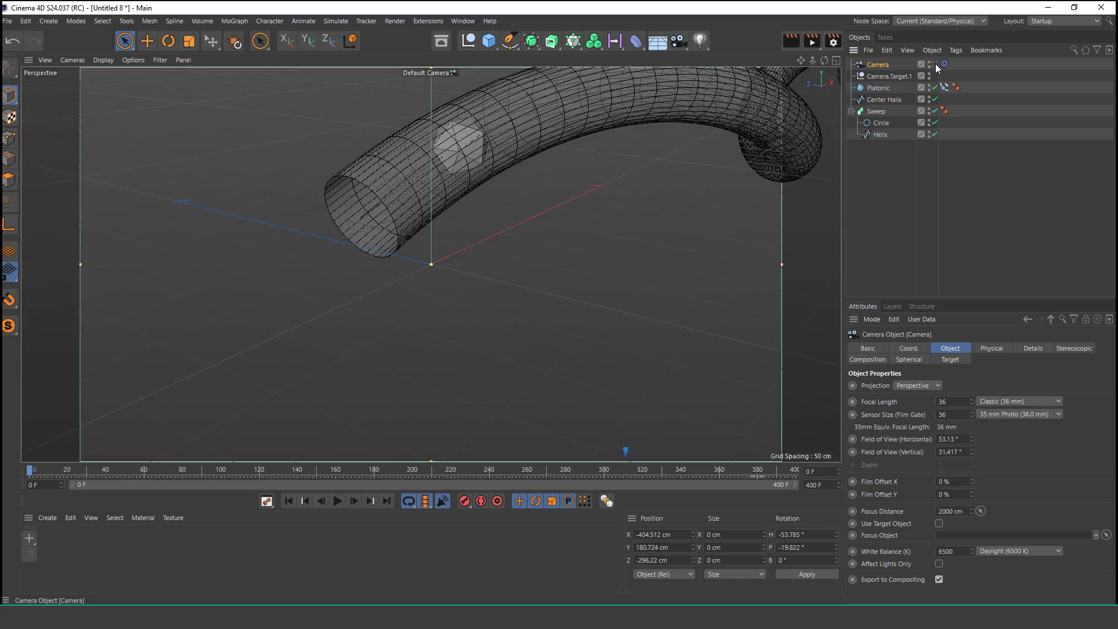
click(935, 64)
alt+right_drag(457, 197, 423, 302)
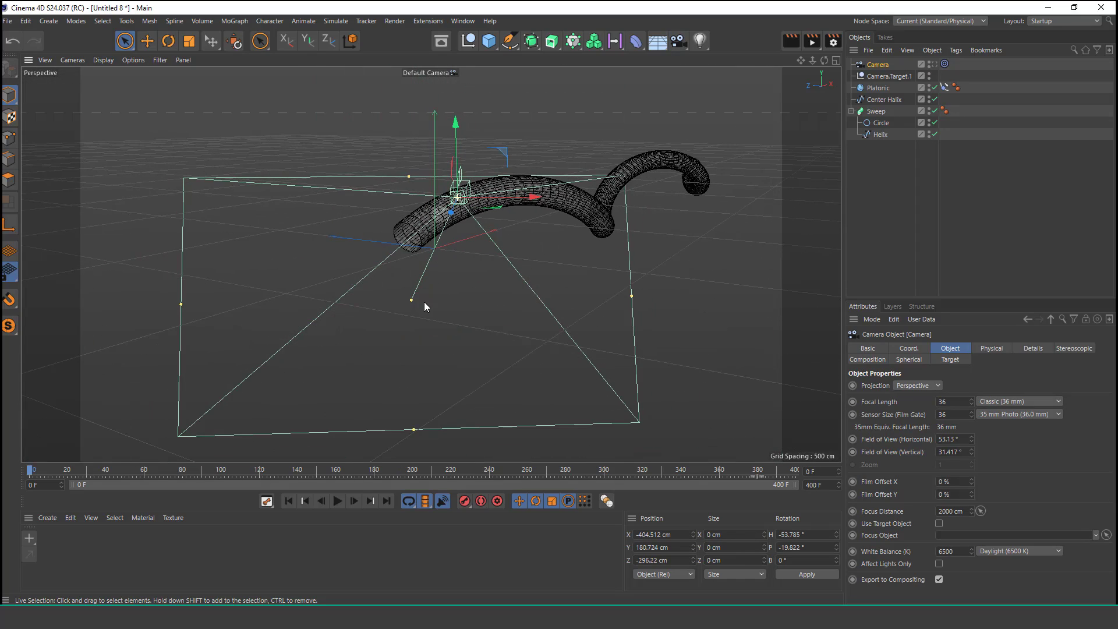
click(945, 64)
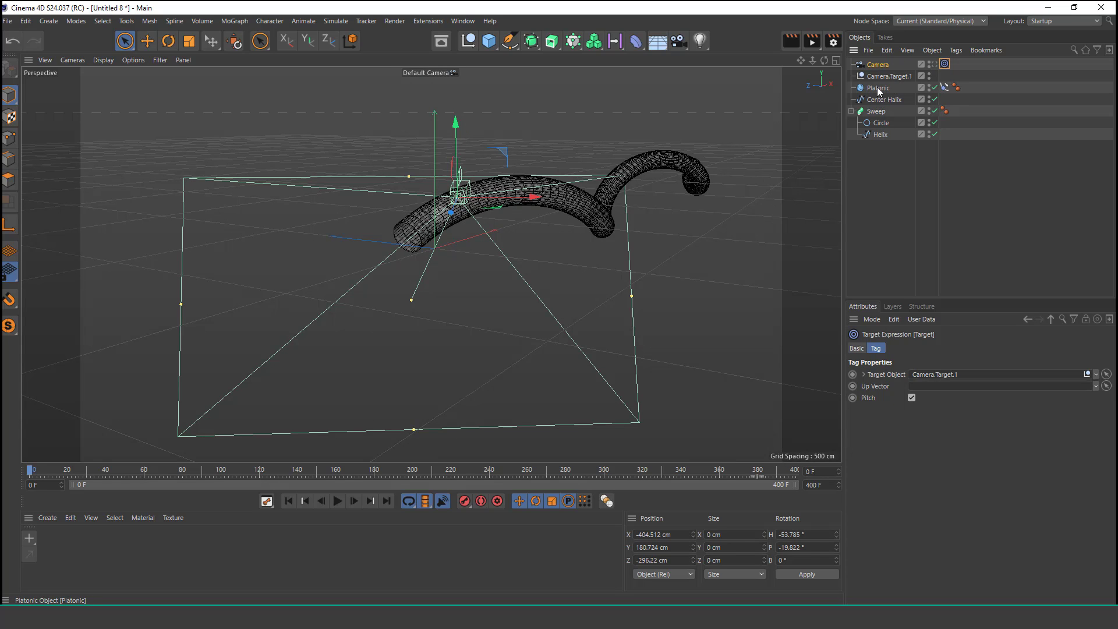
drag(878, 90, 939, 379)
alt+drag(571, 247, 382, 348)
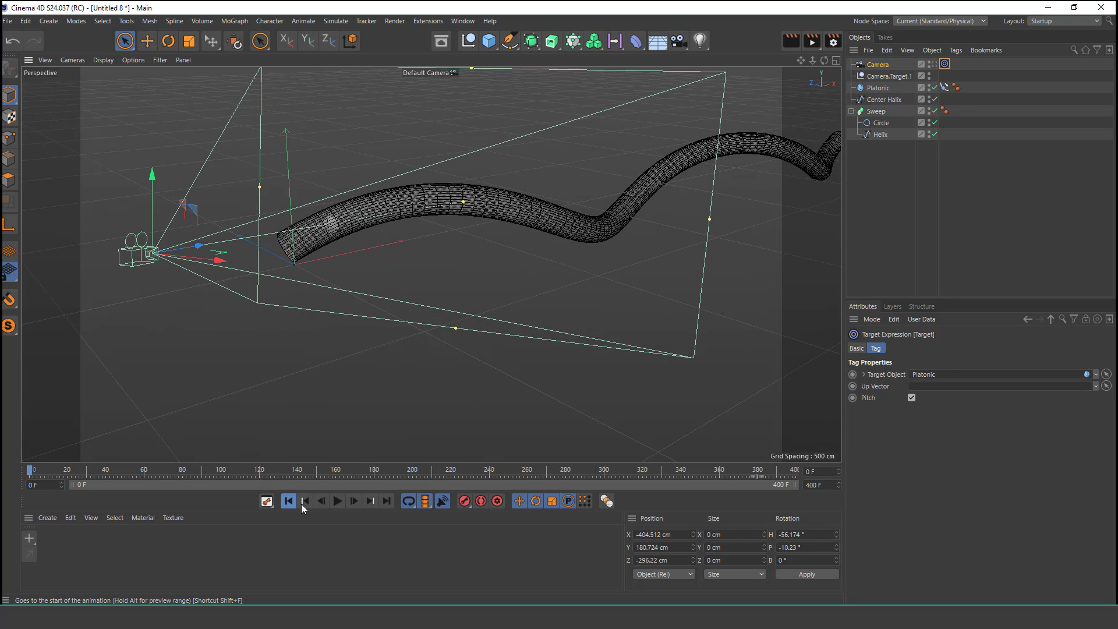
Step: Play the animation to check the camera following the Platonic, then return to the start
click(337, 503)
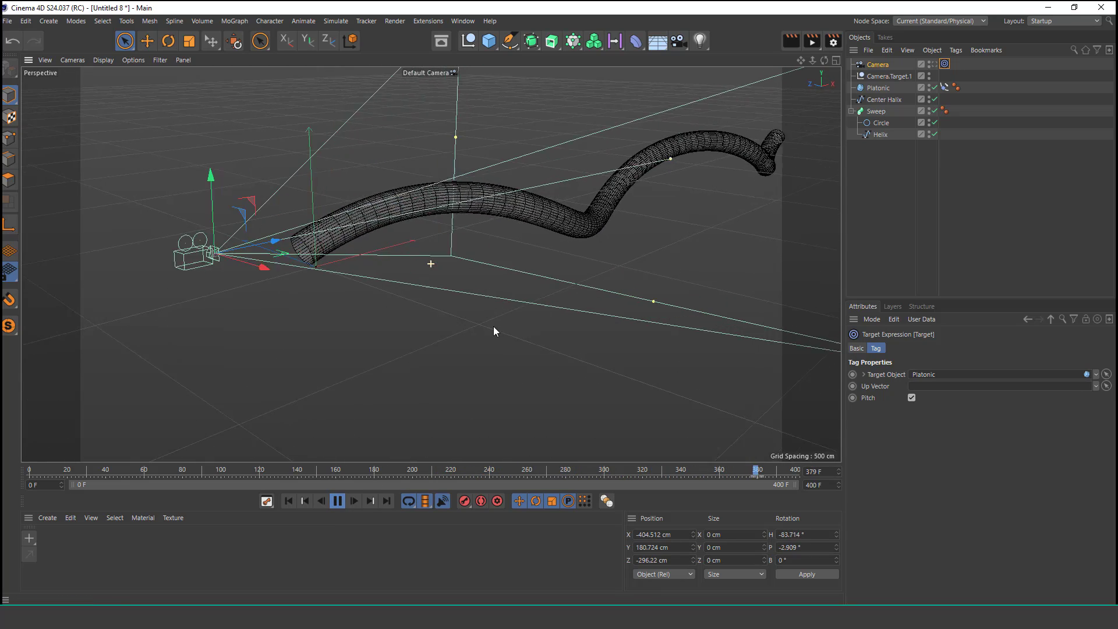
click(338, 502)
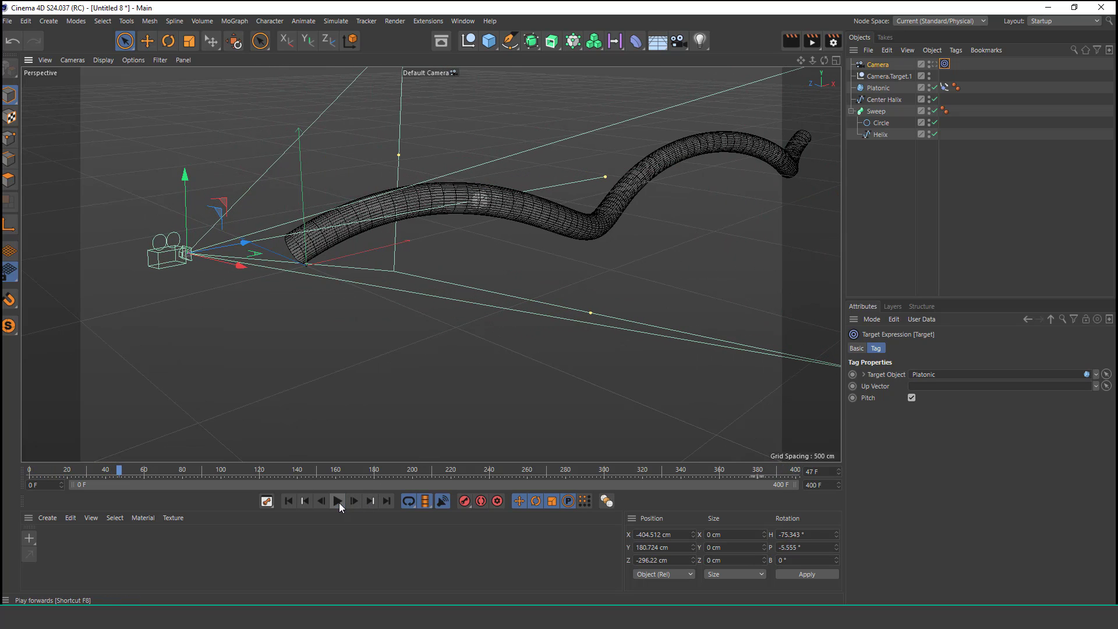
click(288, 501)
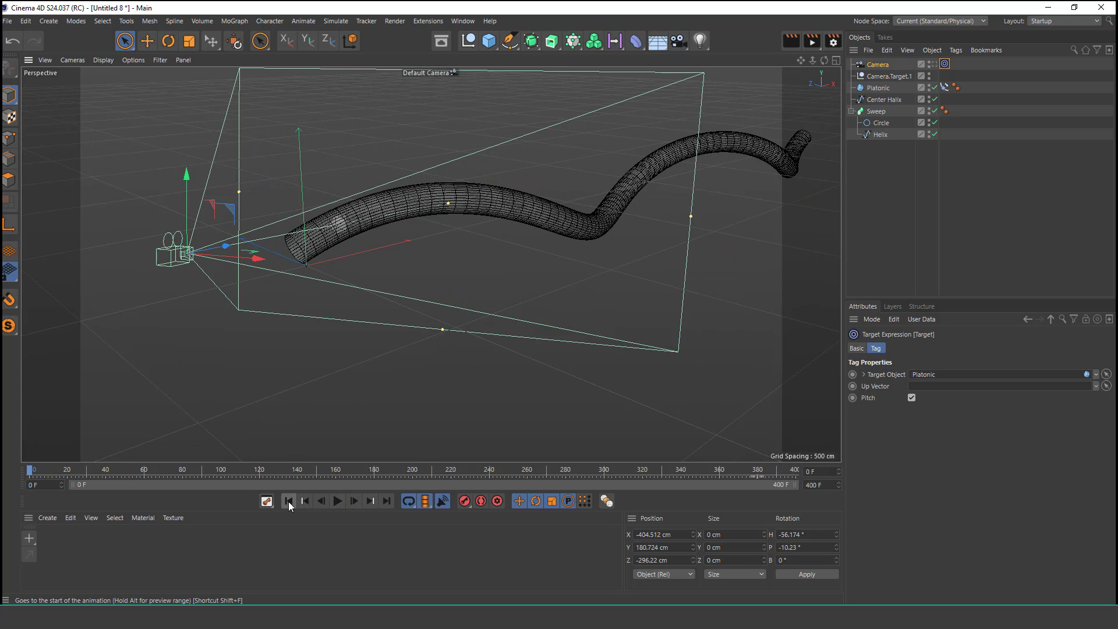
Step: Add an Align to Spline tag to the camera and set its spline path to Center Halix
click(885, 65)
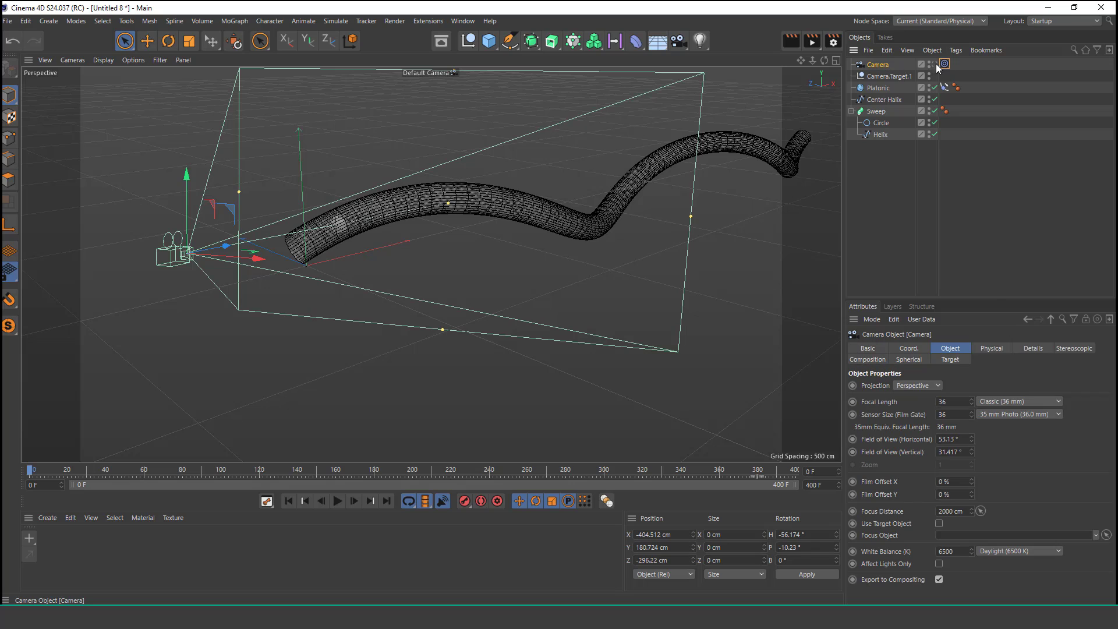
click(953, 51)
mouse_move(978, 71)
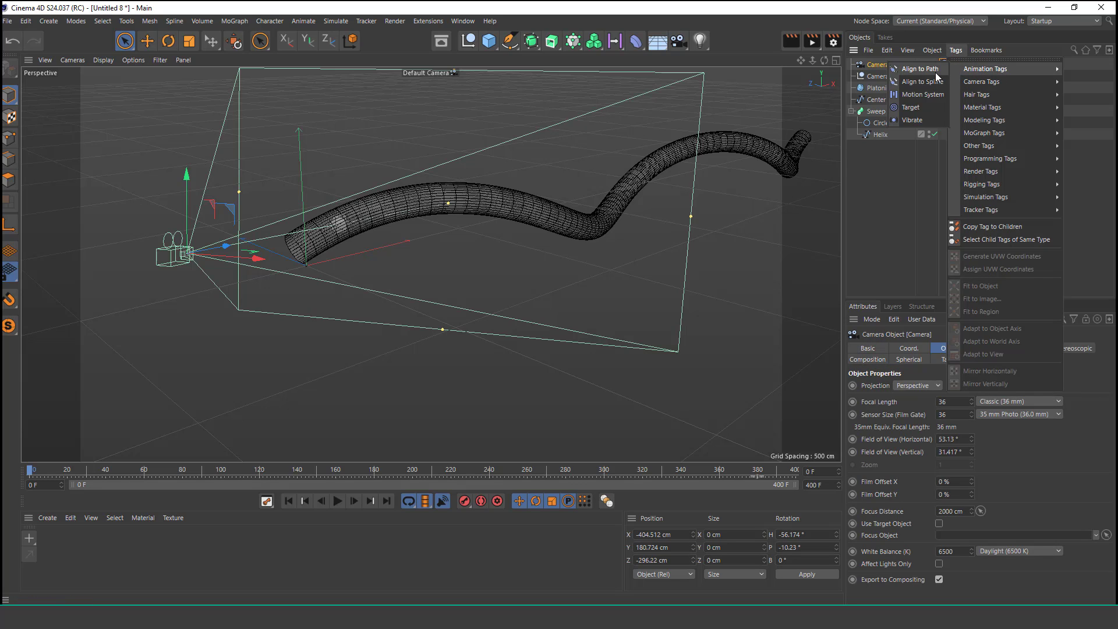
click(921, 82)
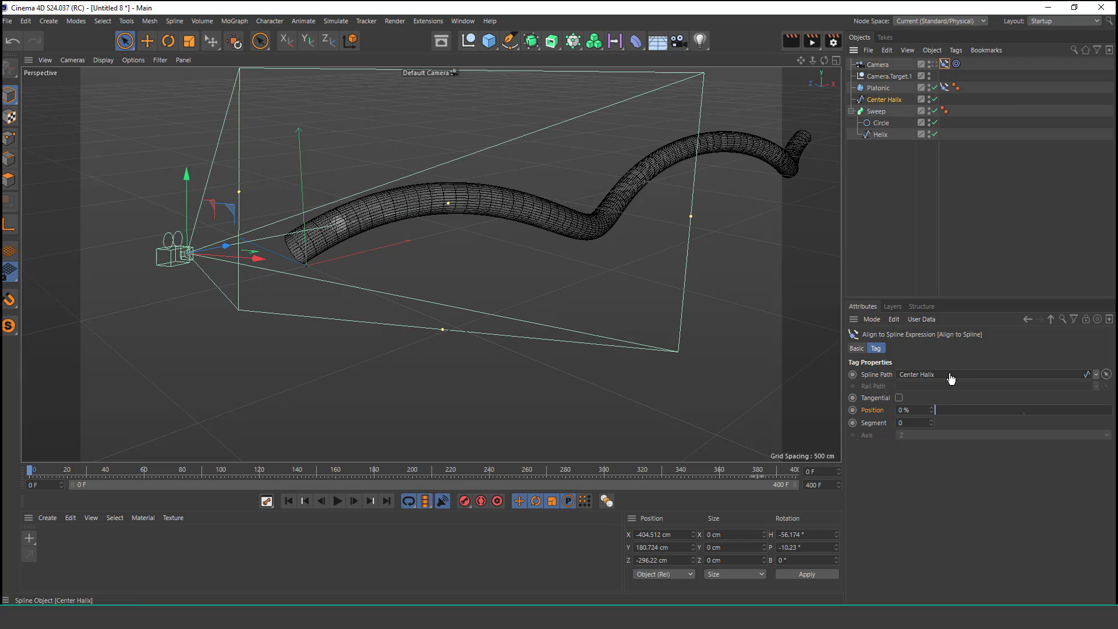
drag(951, 379, 951, 378)
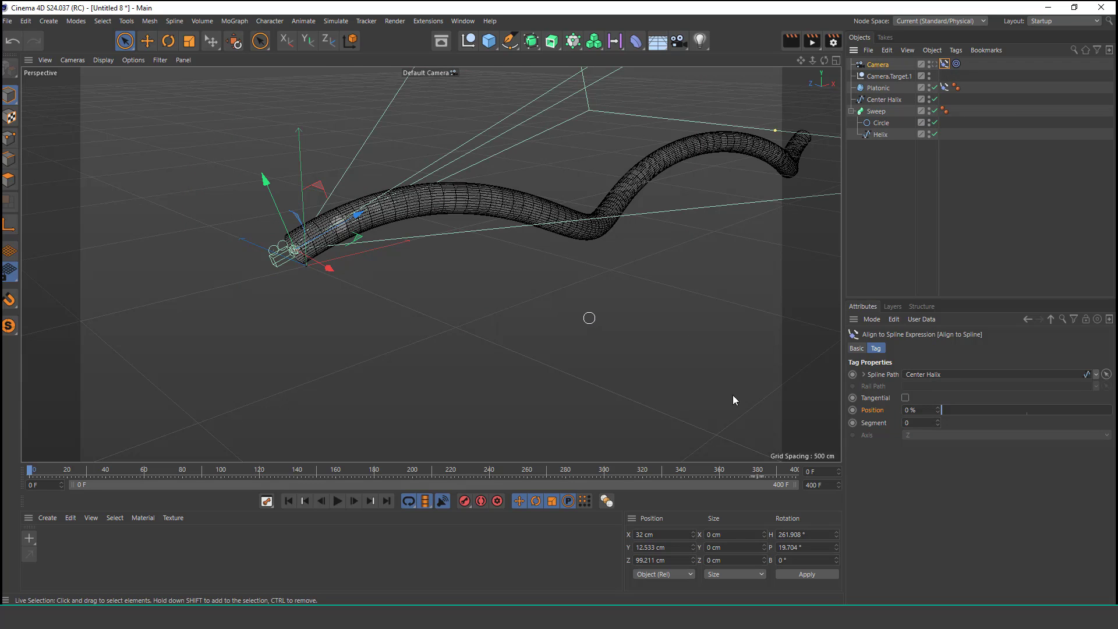
Step: Keyframe the camera's Align to Spline position at 0% on frame 0 and 95% on frame 380
click(338, 501)
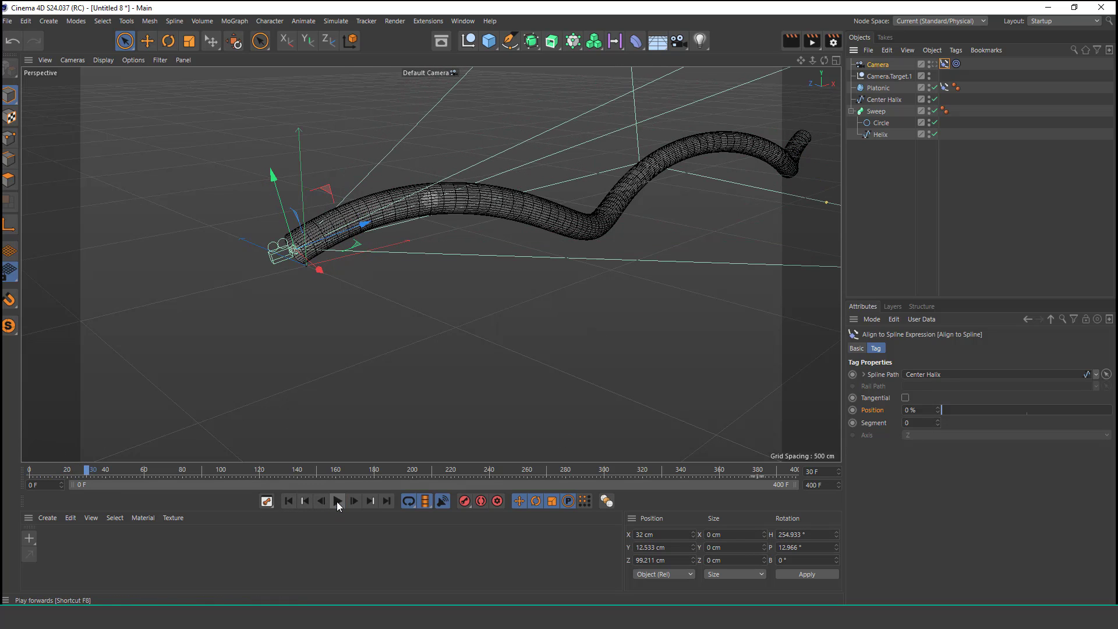
click(294, 501)
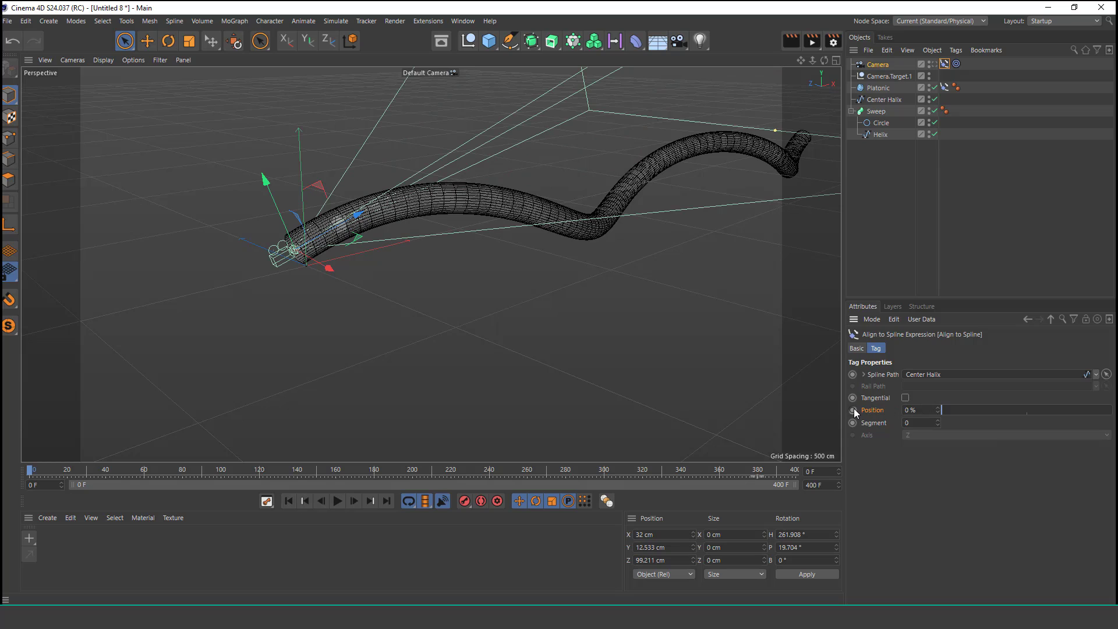
click(759, 470)
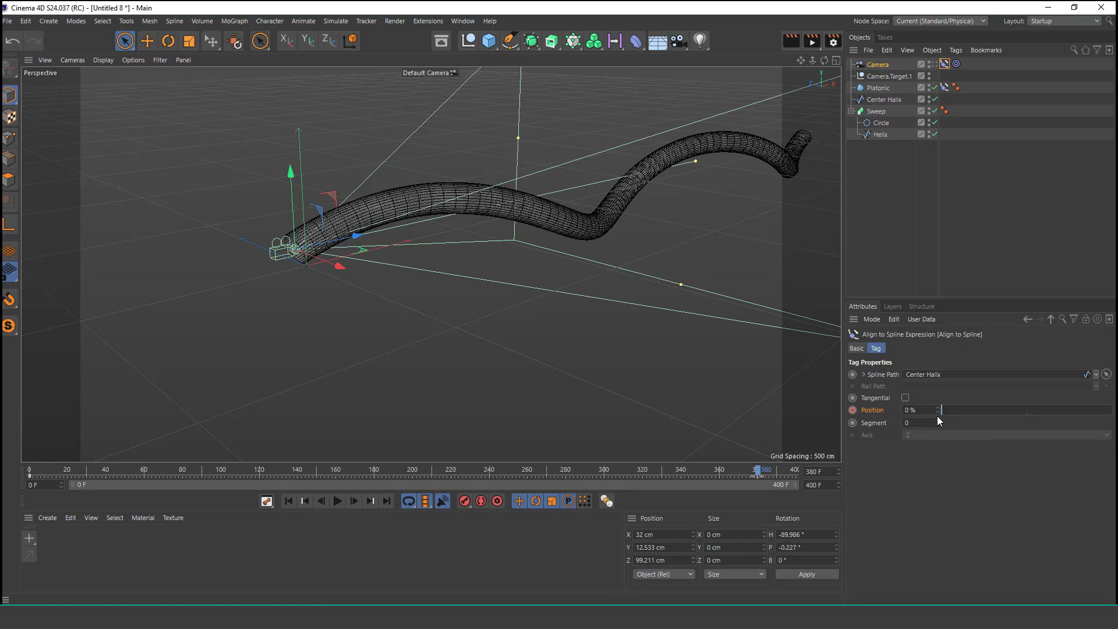
drag(939, 410, 1104, 412)
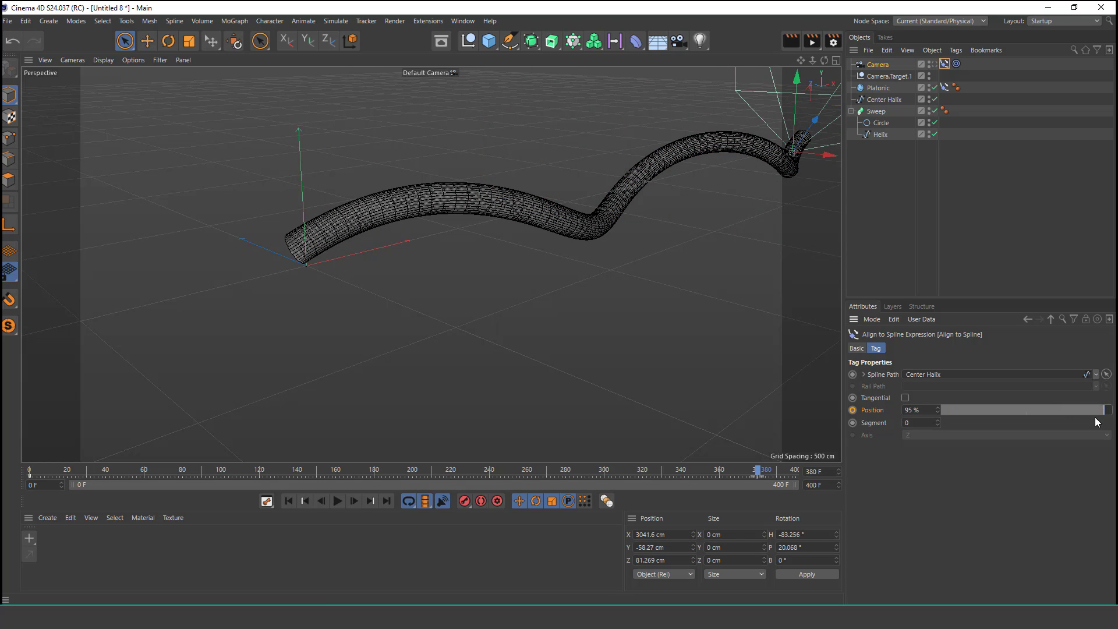
click(853, 408)
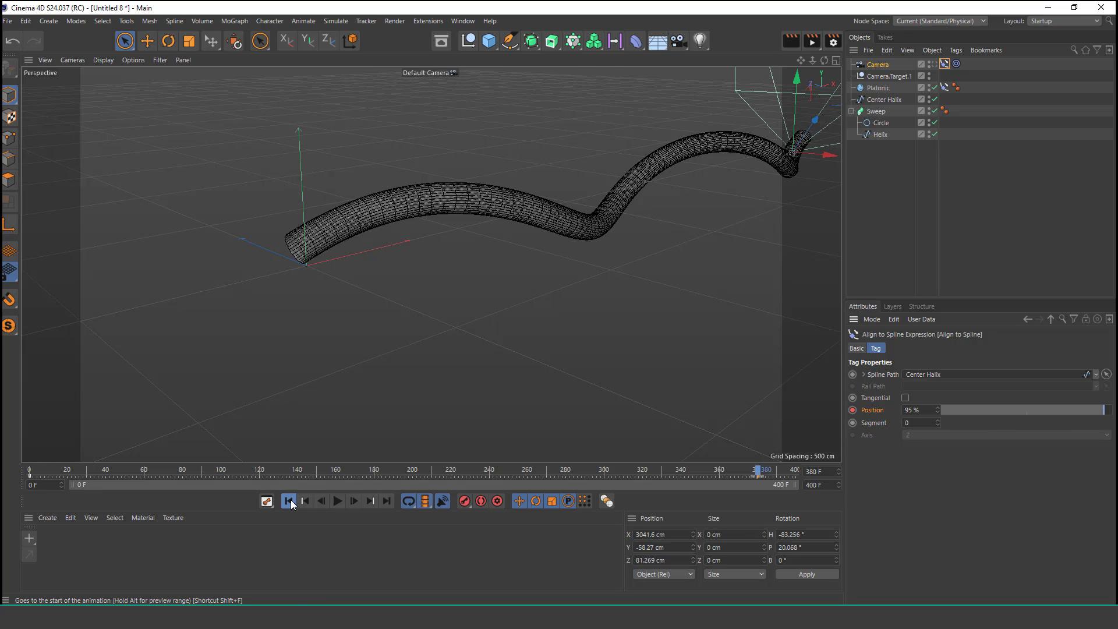
Step: Play and scrub the animation to check the camera moving along the helix
click(314, 499)
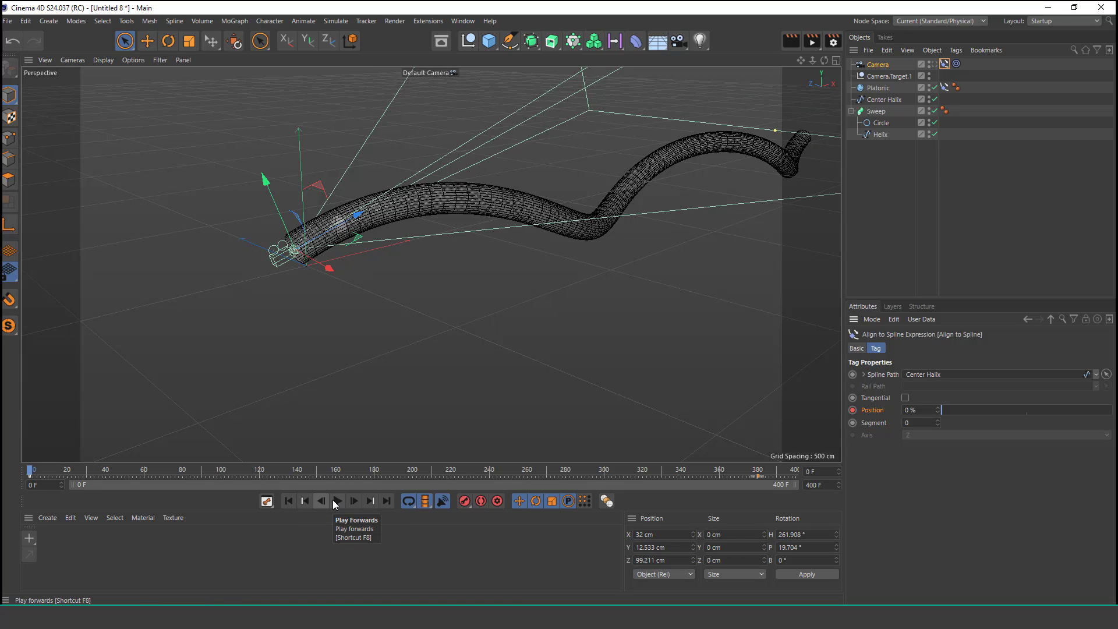
click(336, 501)
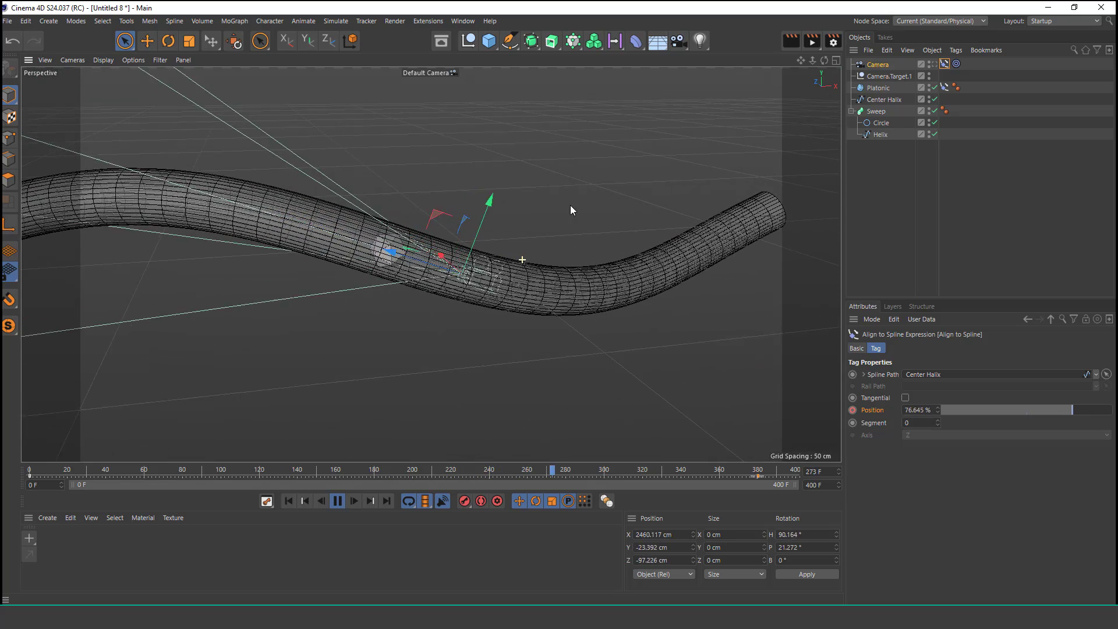
click(337, 501)
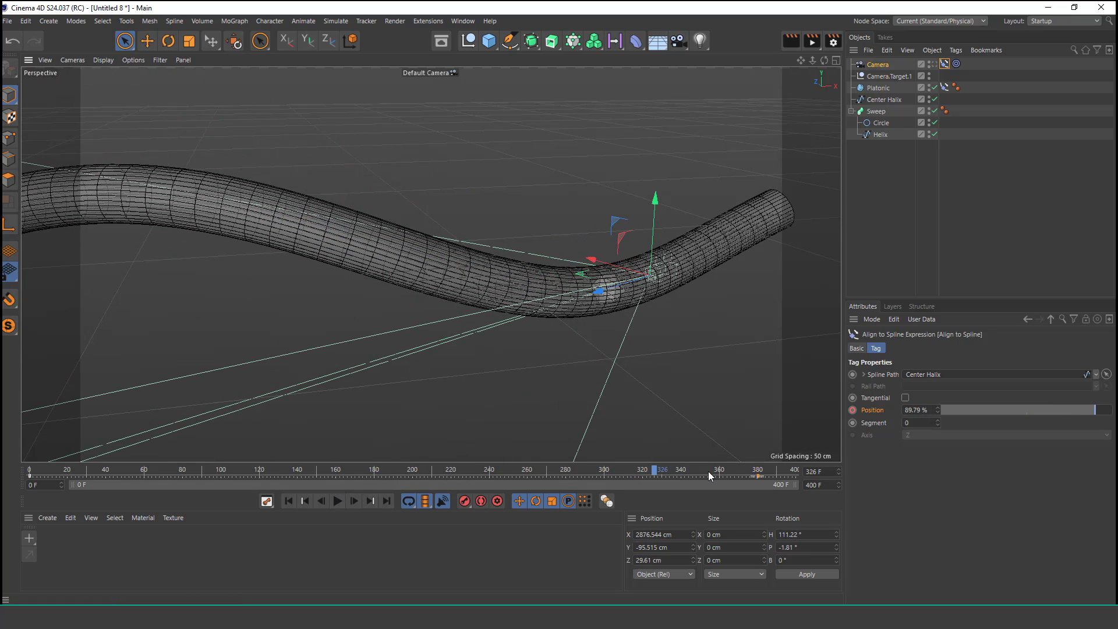
drag(762, 474, 731, 484)
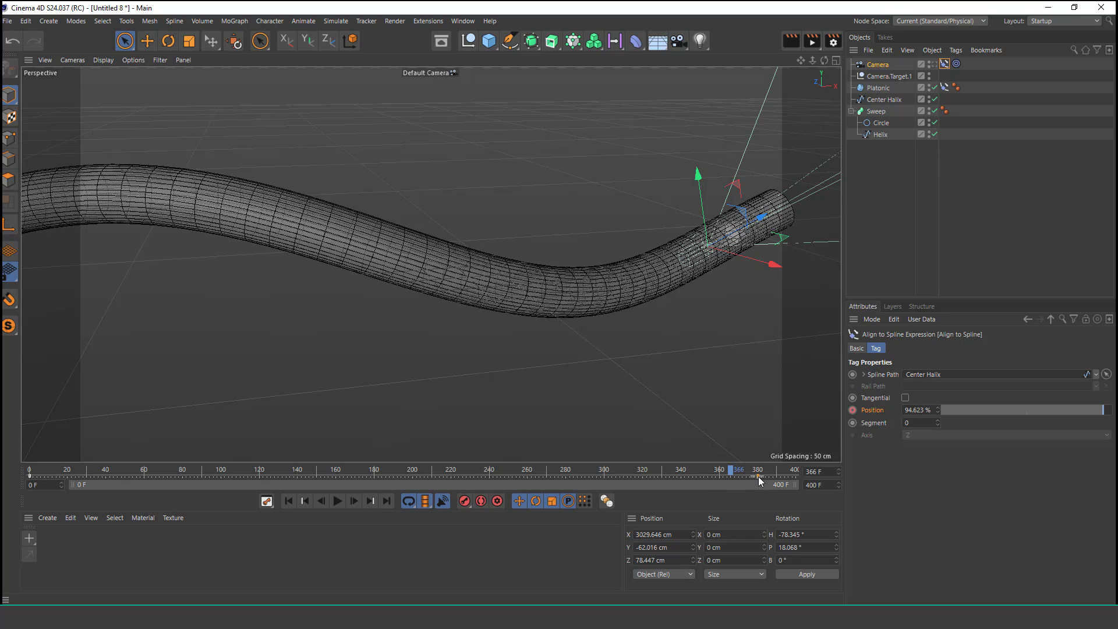
Step: Set the interpolation of the camera's last position key at frame 380 to Linear
drag(75, 484, 639, 494)
click(626, 470)
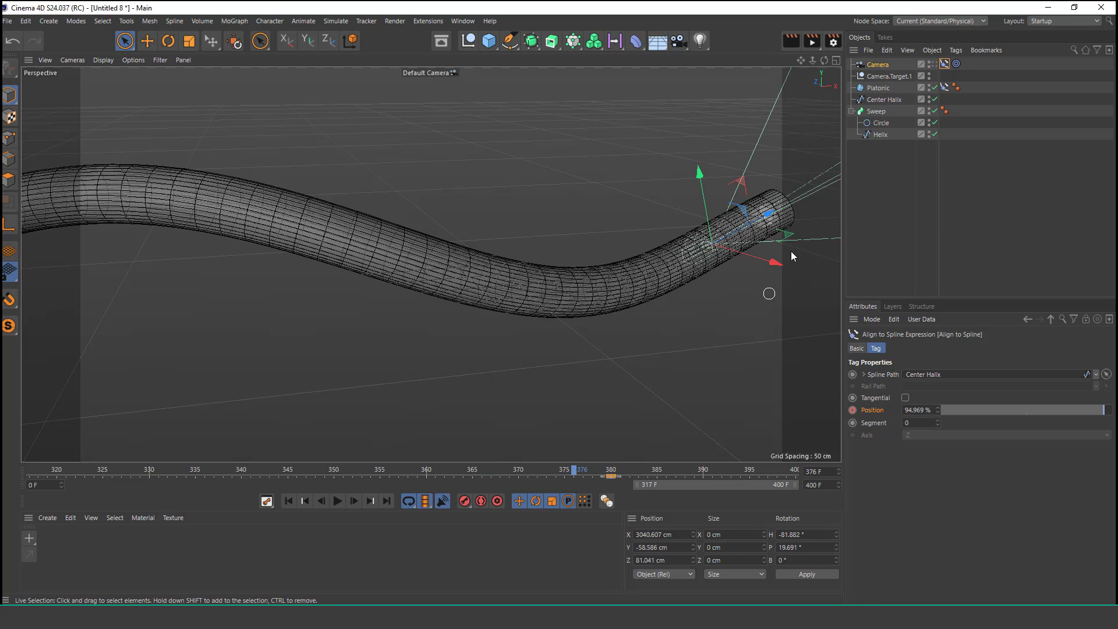
click(878, 65)
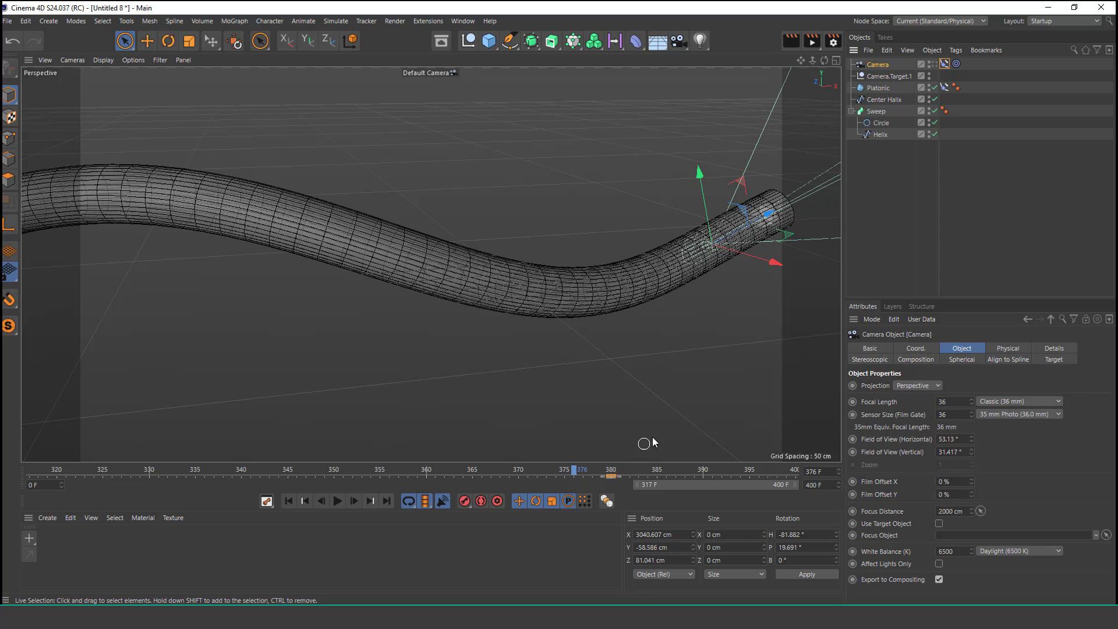
drag(619, 475, 632, 476)
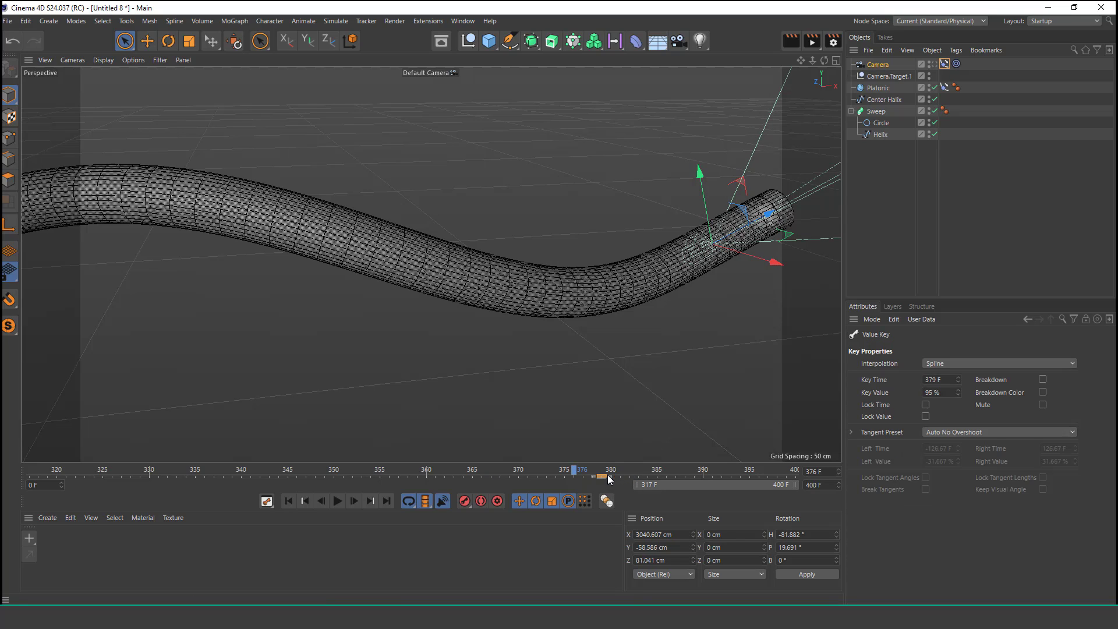
click(971, 363)
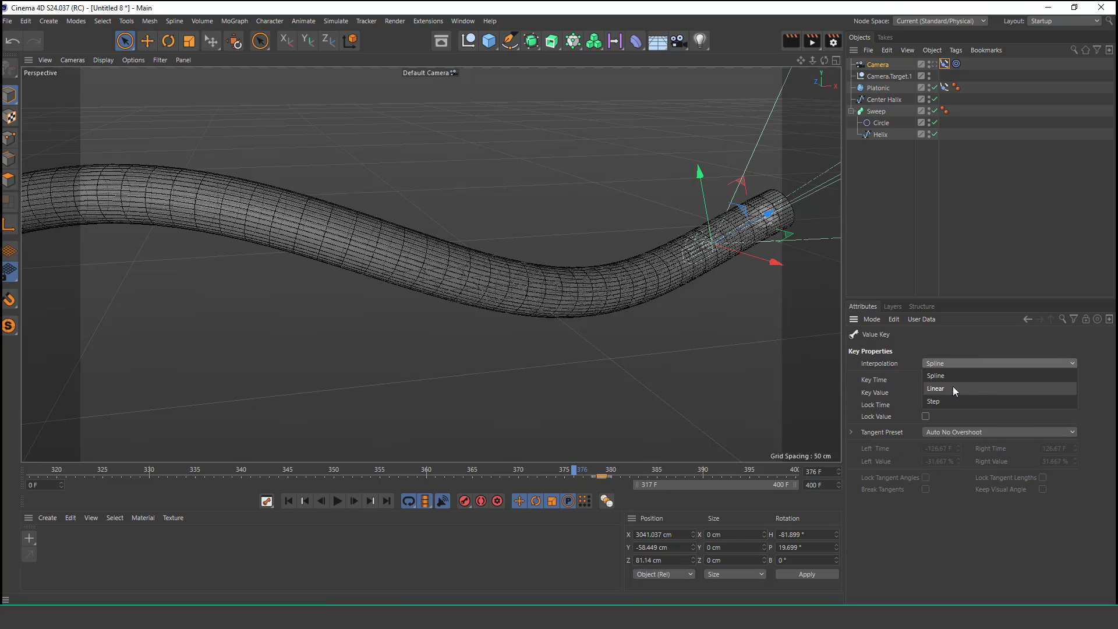
click(953, 386)
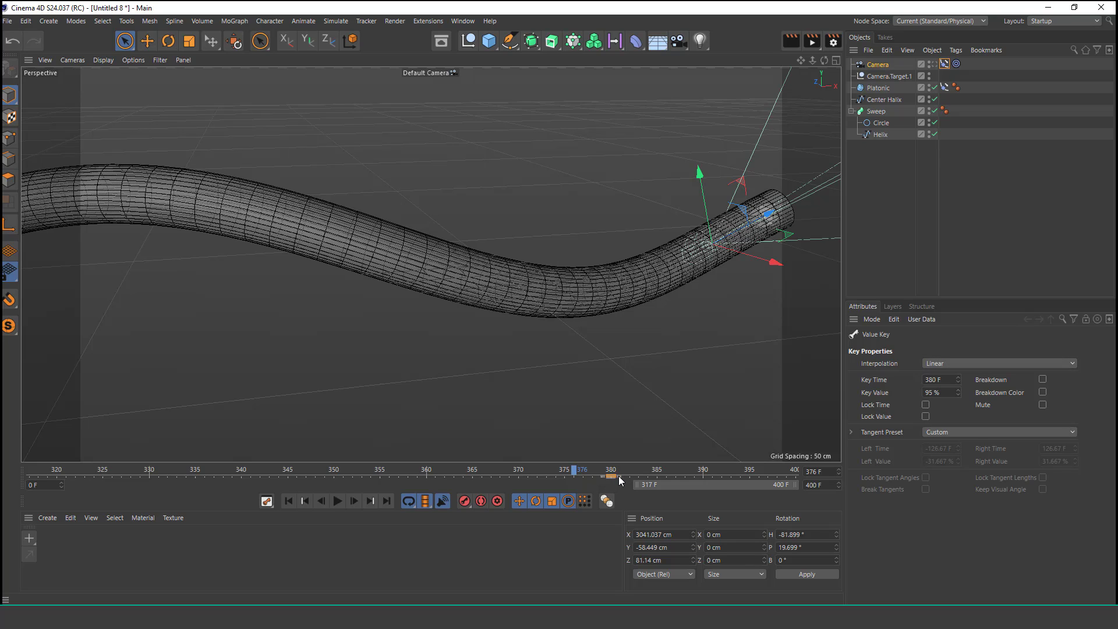
Step: Set the interpolation of the camera's first position key at frame 0 to Linear
drag(666, 480, 100, 482)
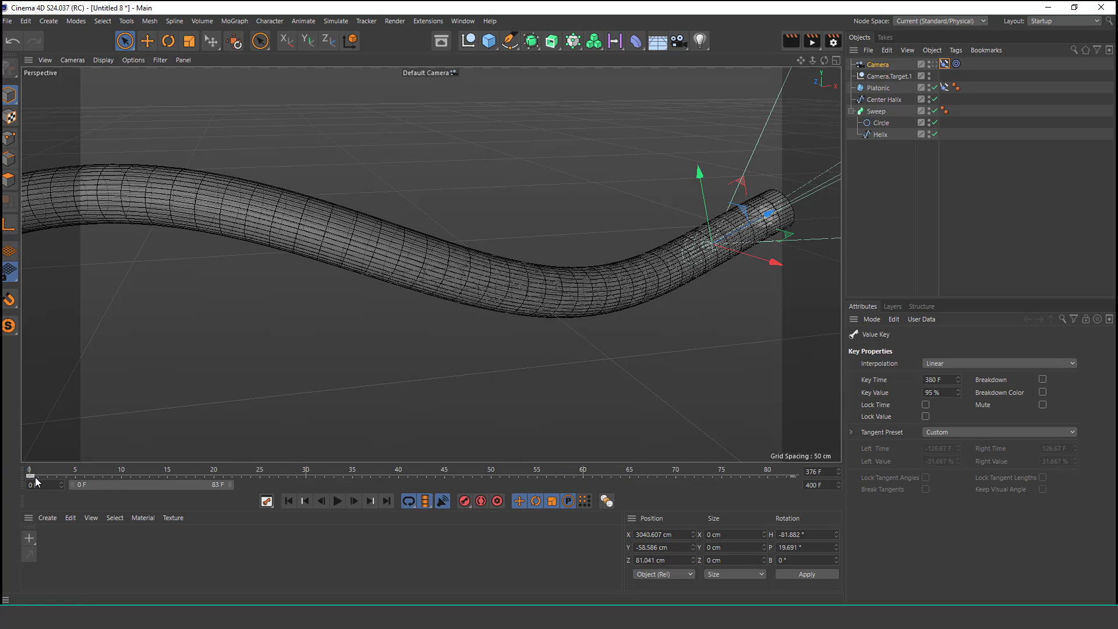
click(964, 365)
click(952, 386)
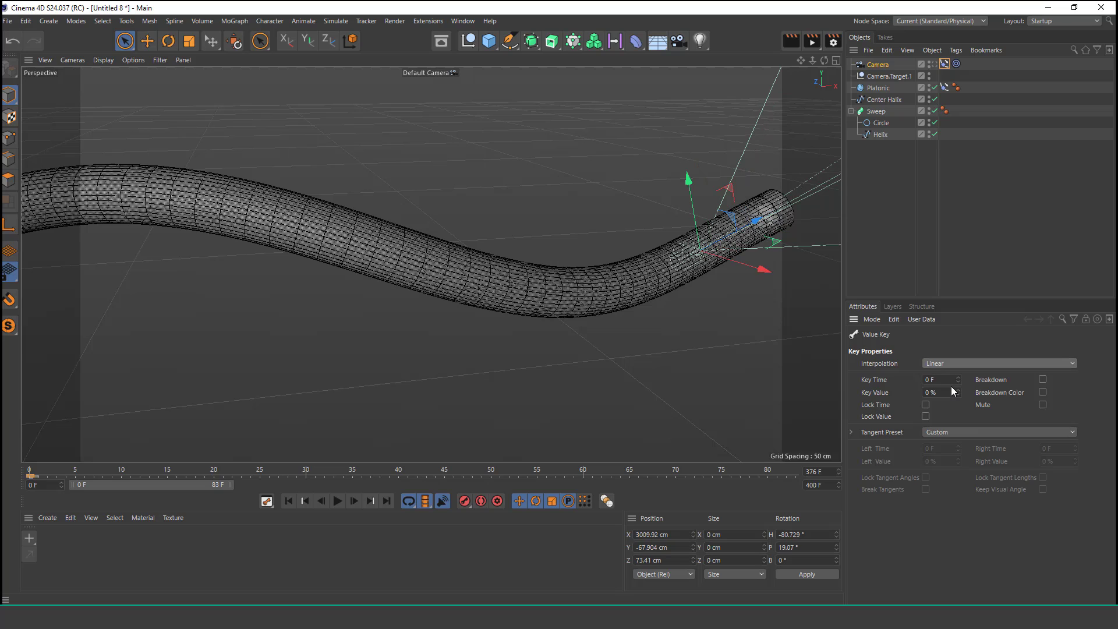
Step: Play the animation from the start while orbiting the view to watch the camera travel through the tube
click(289, 501)
alt+right_drag(354, 182, 291, 396)
alt+middle_drag(431, 264, 712, 303)
alt+right_drag(415, 222, 459, 189)
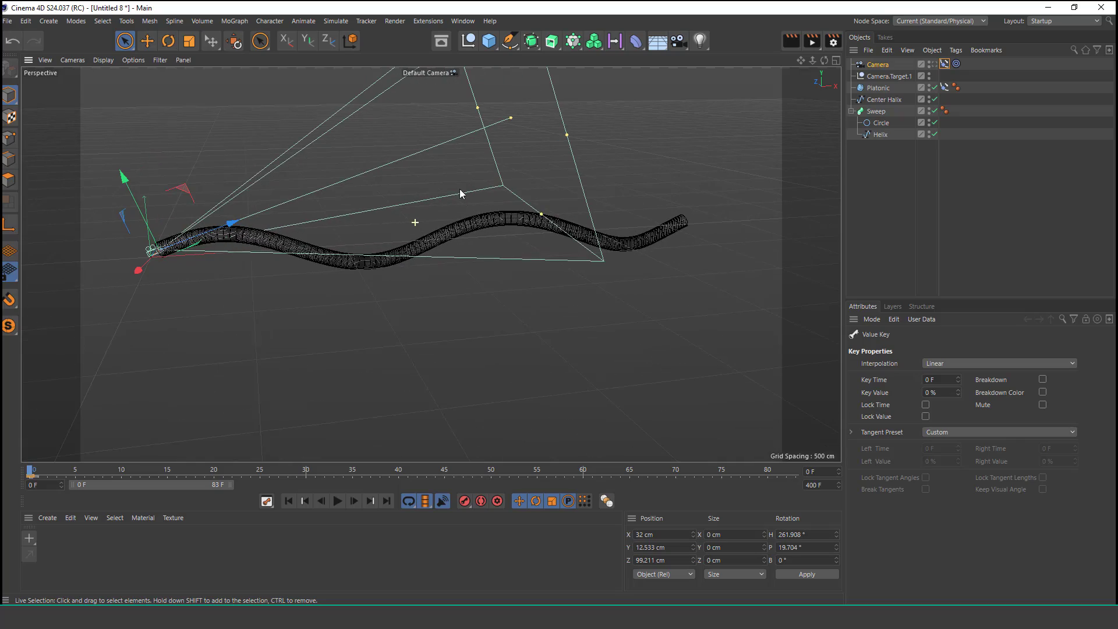
alt+right_drag(197, 283, 230, 190)
click(337, 501)
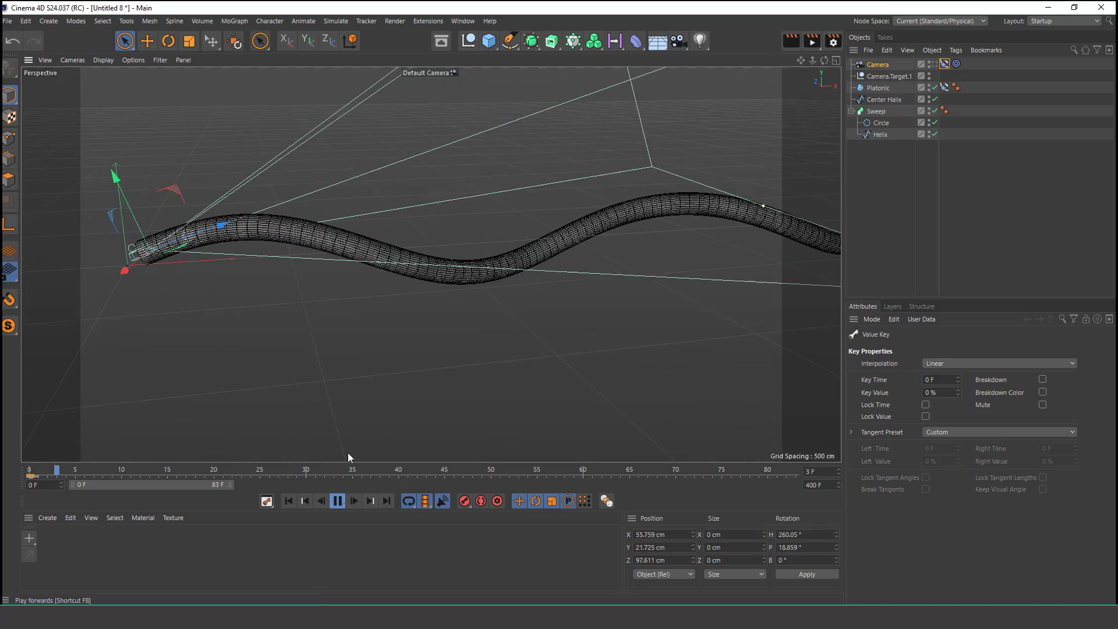
alt+drag(614, 270, 591, 278)
alt+right_drag(489, 277, 559, 226)
alt+right_drag(469, 254, 437, 329)
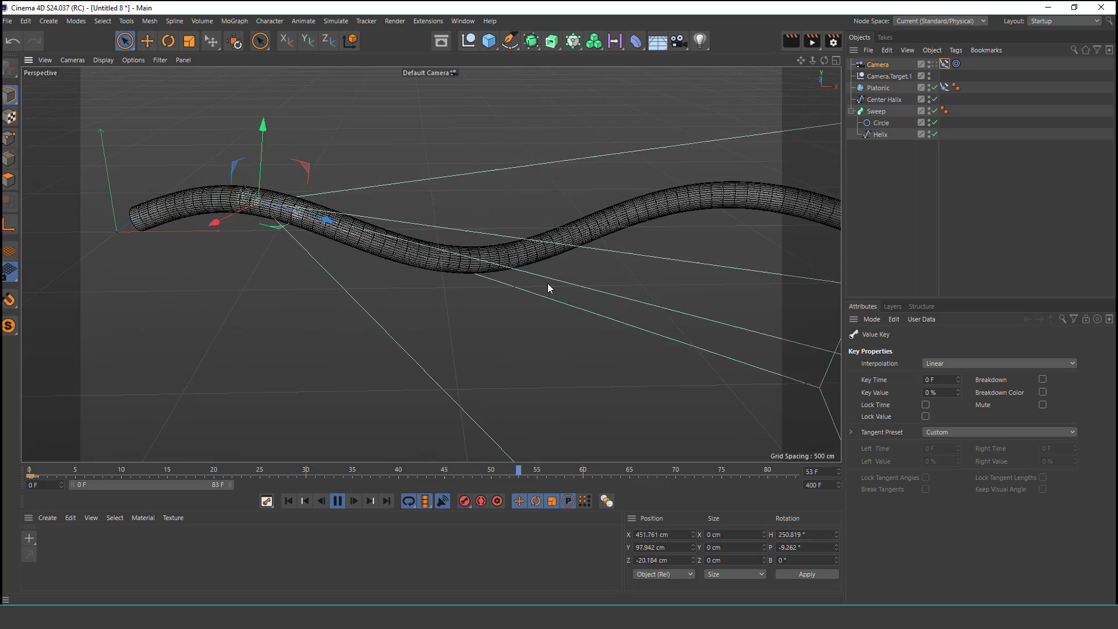
drag(230, 485, 806, 484)
alt+middle_drag(496, 240, 379, 236)
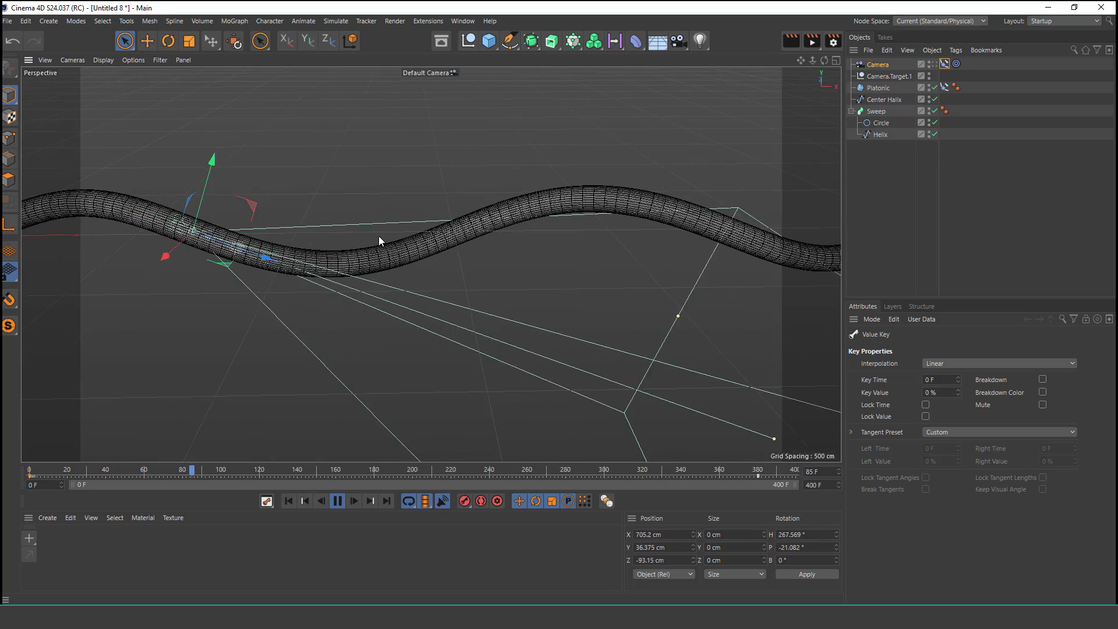
alt+middle_drag(566, 232, 424, 247)
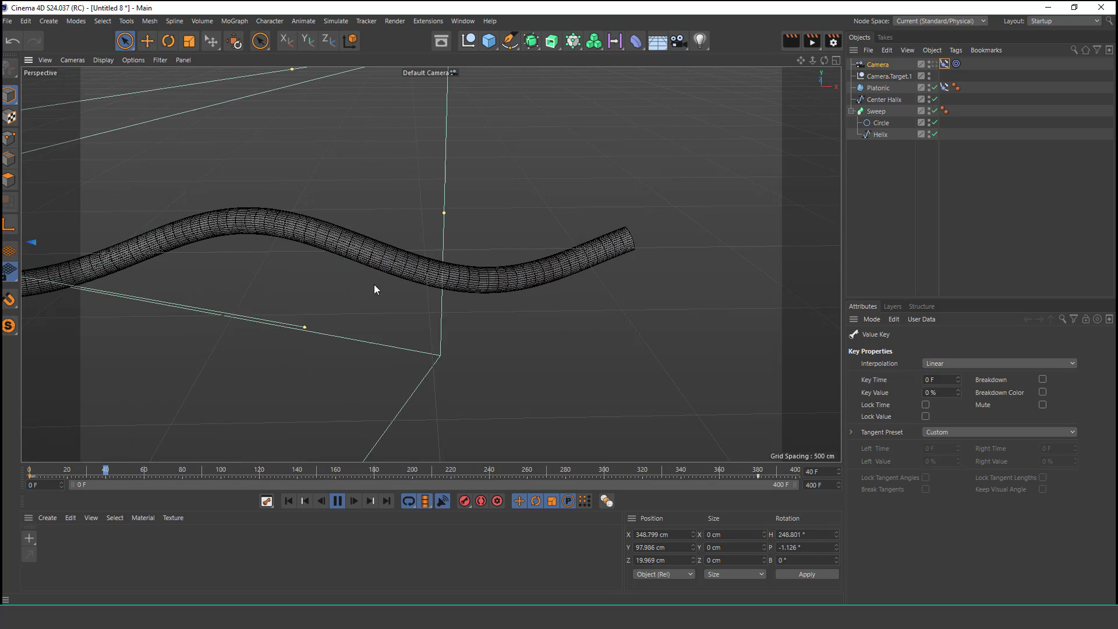
Step: Look through the scene camera and play the flythrough
click(934, 64)
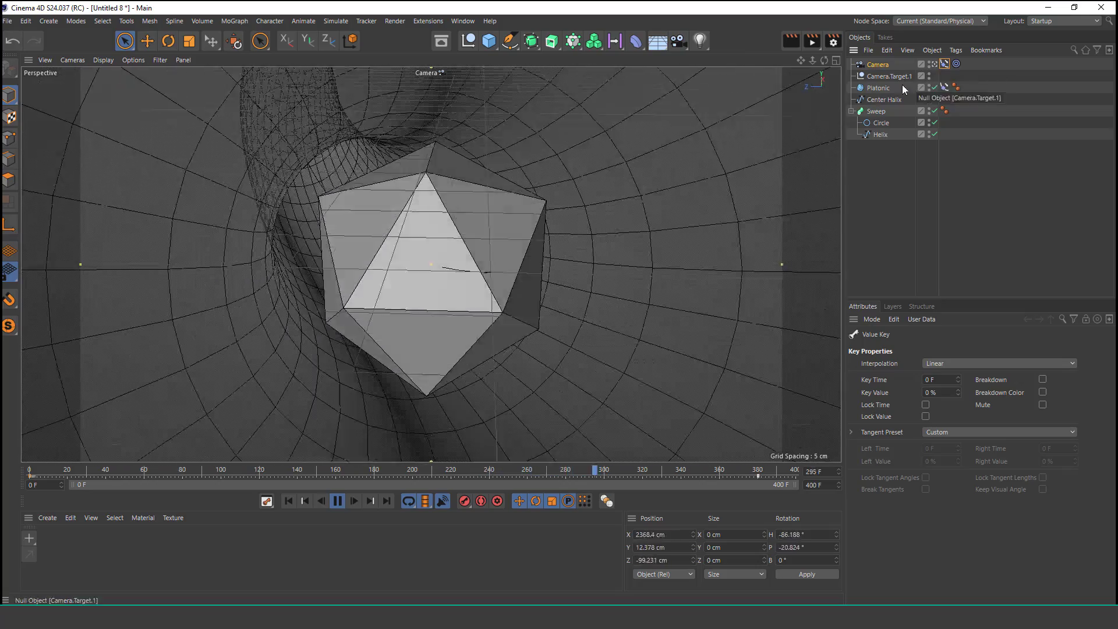
click(889, 193)
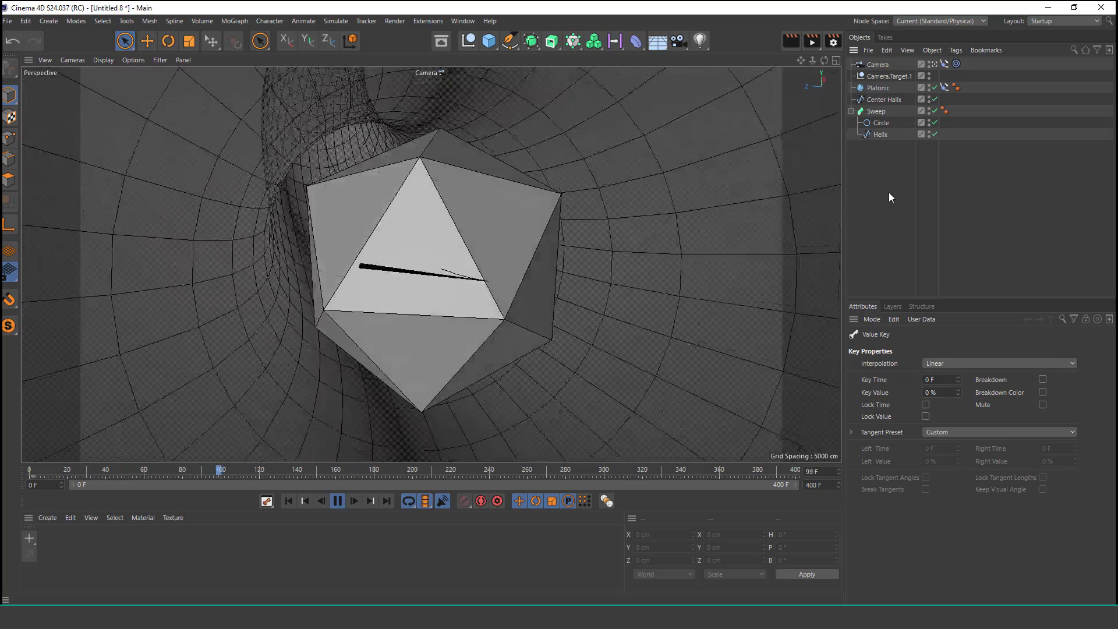
click(337, 501)
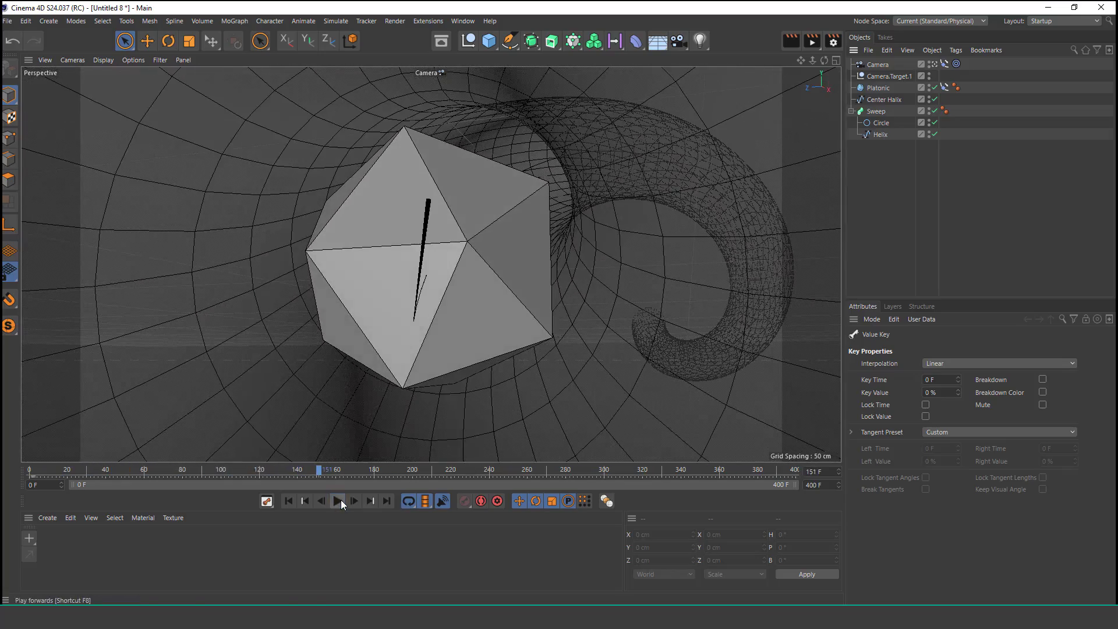
Step: Scale the Platonic down to a radius of about 15 cm
click(471, 260)
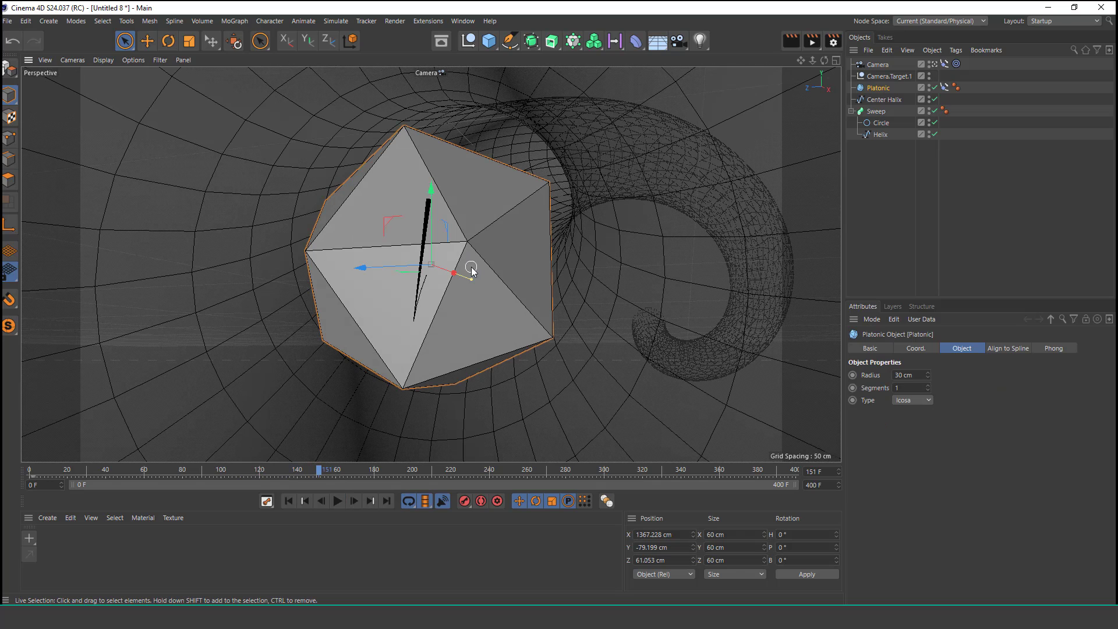
click(188, 42)
drag(511, 221, 289, 366)
click(338, 502)
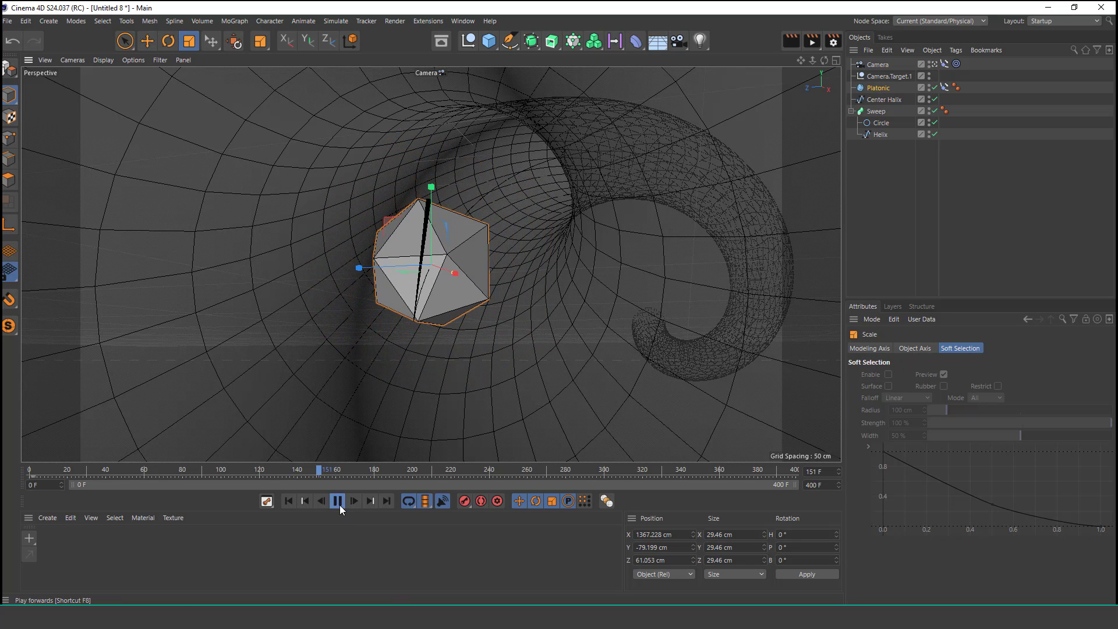
Step: Disable the Center Halix object and replay the camera flythrough
click(860, 233)
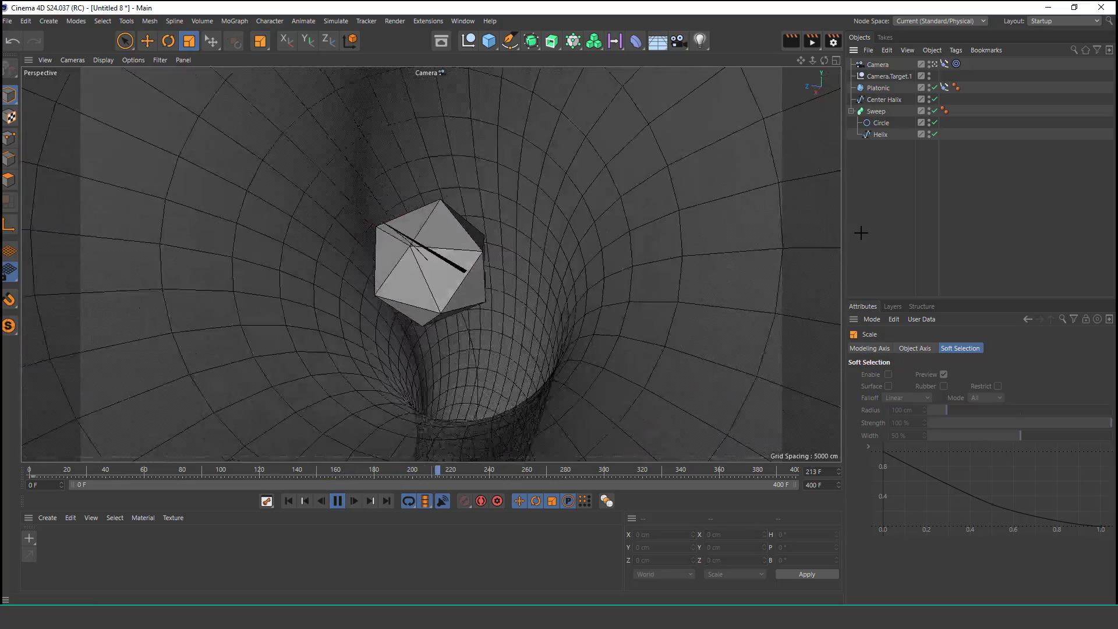
click(934, 134)
click(935, 134)
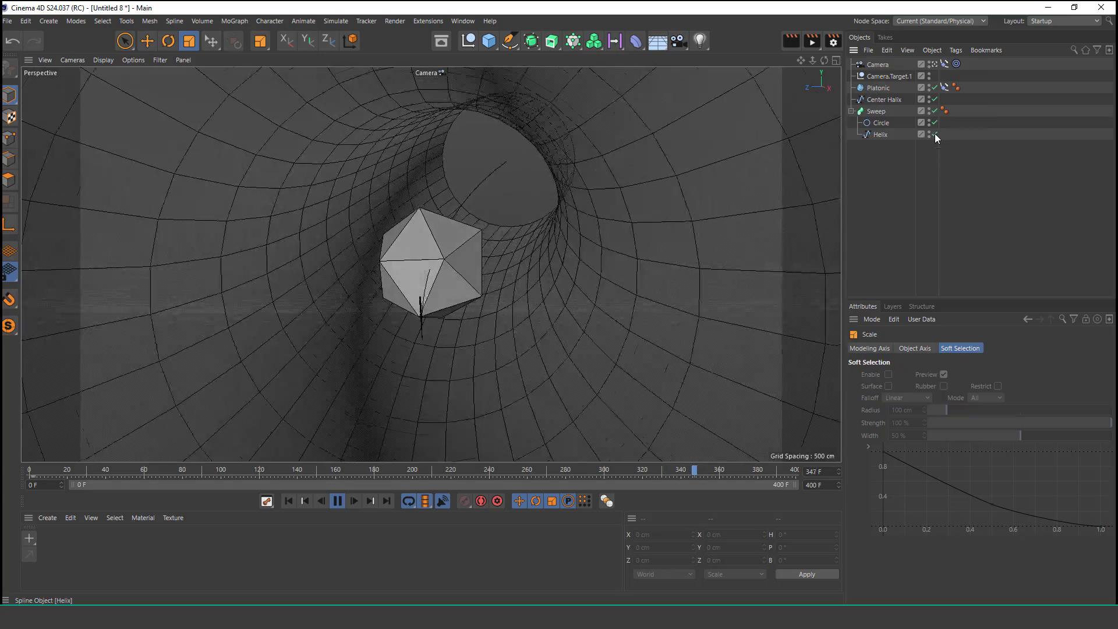
click(903, 99)
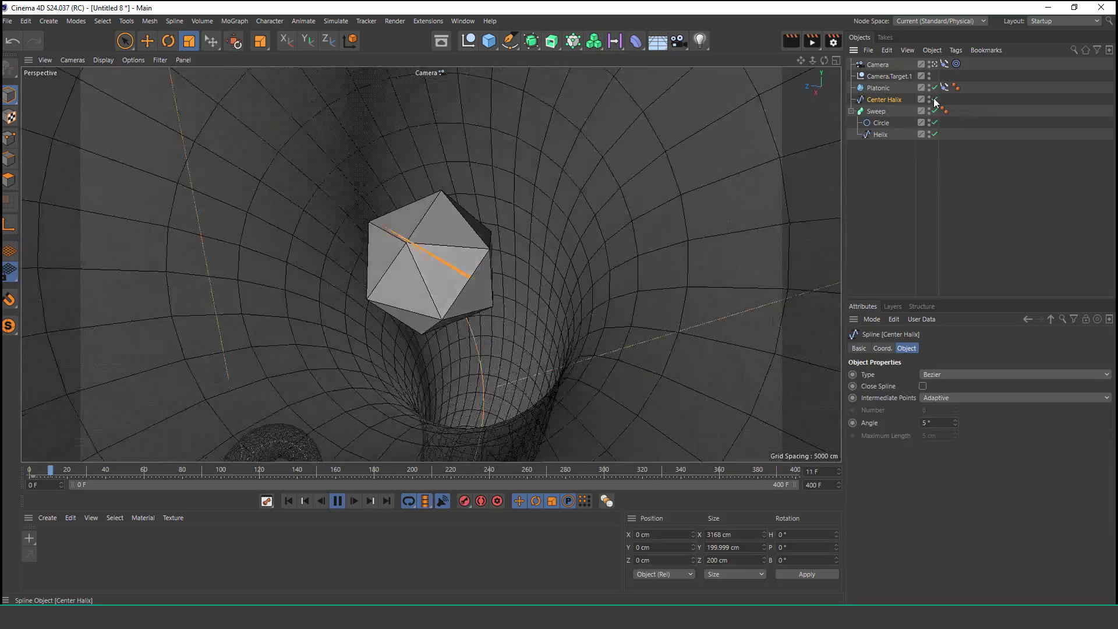
click(934, 99)
click(887, 214)
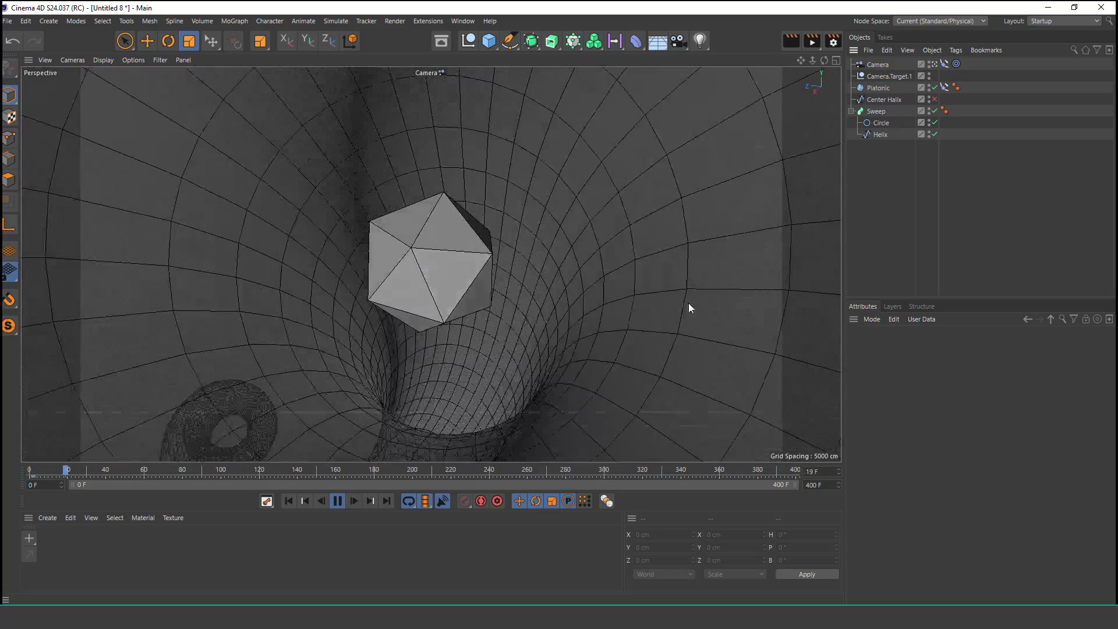
click(338, 501)
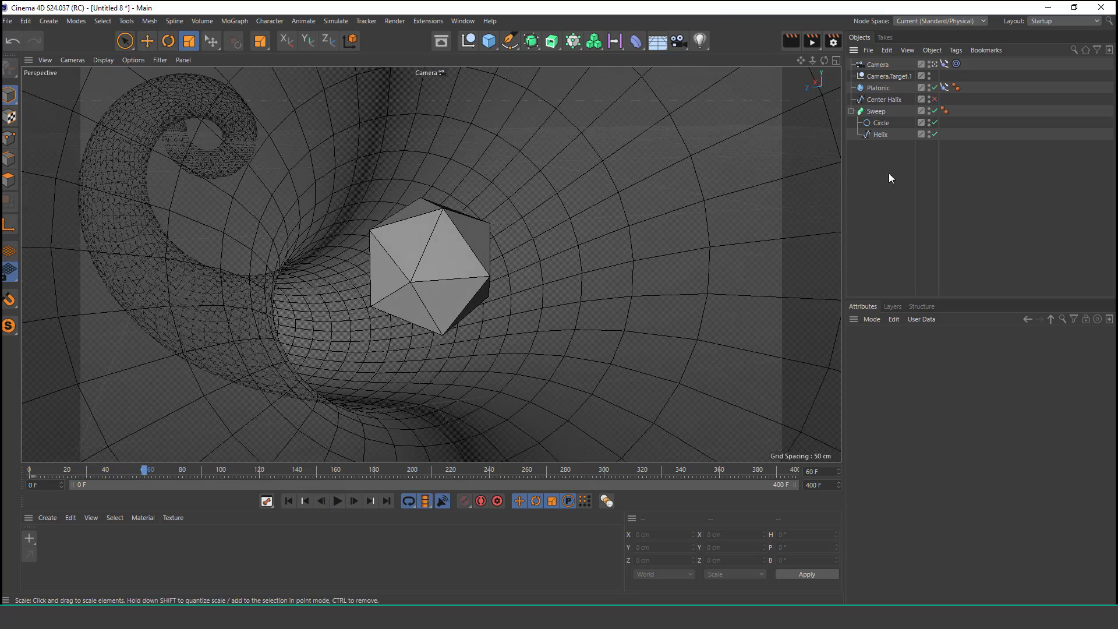
click(879, 89)
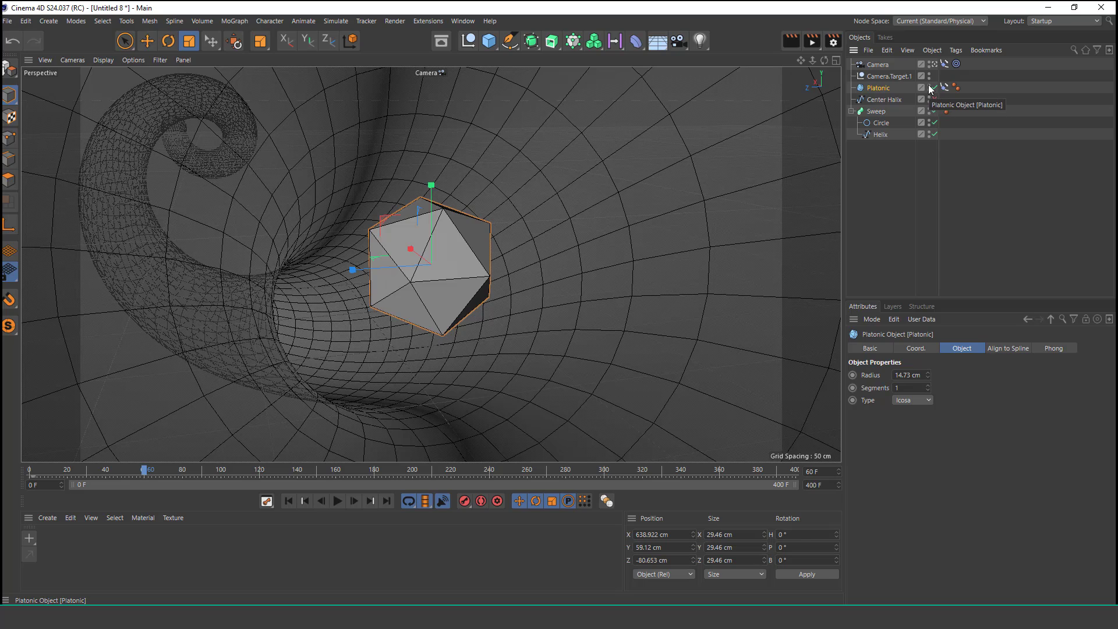
Step: Hide the Platonic in the viewport and select the Sweep object
click(930, 85)
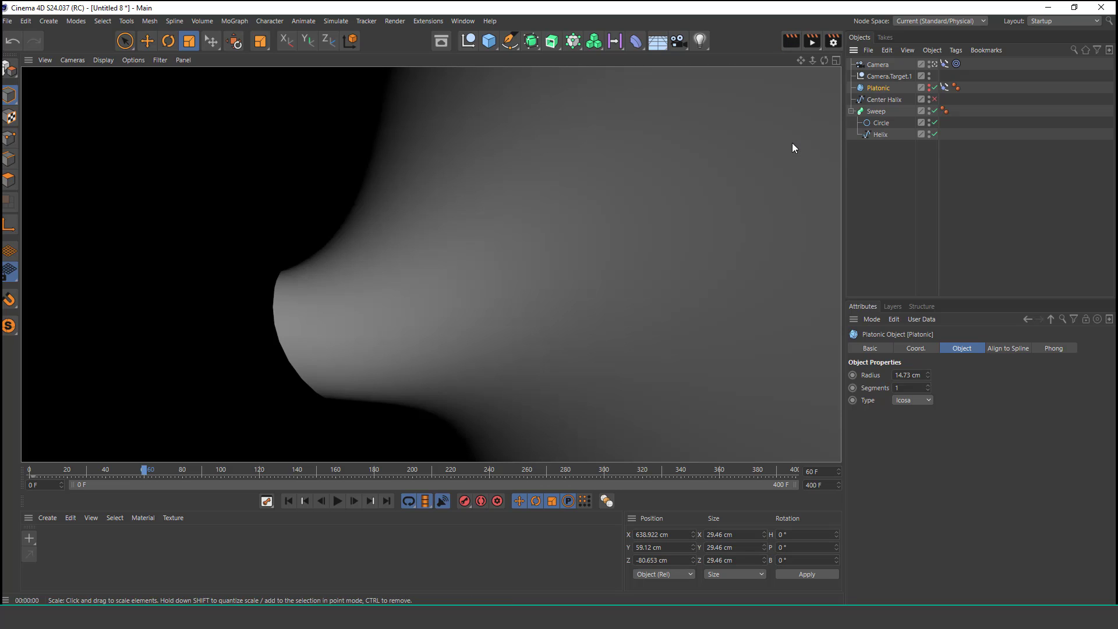
click(570, 289)
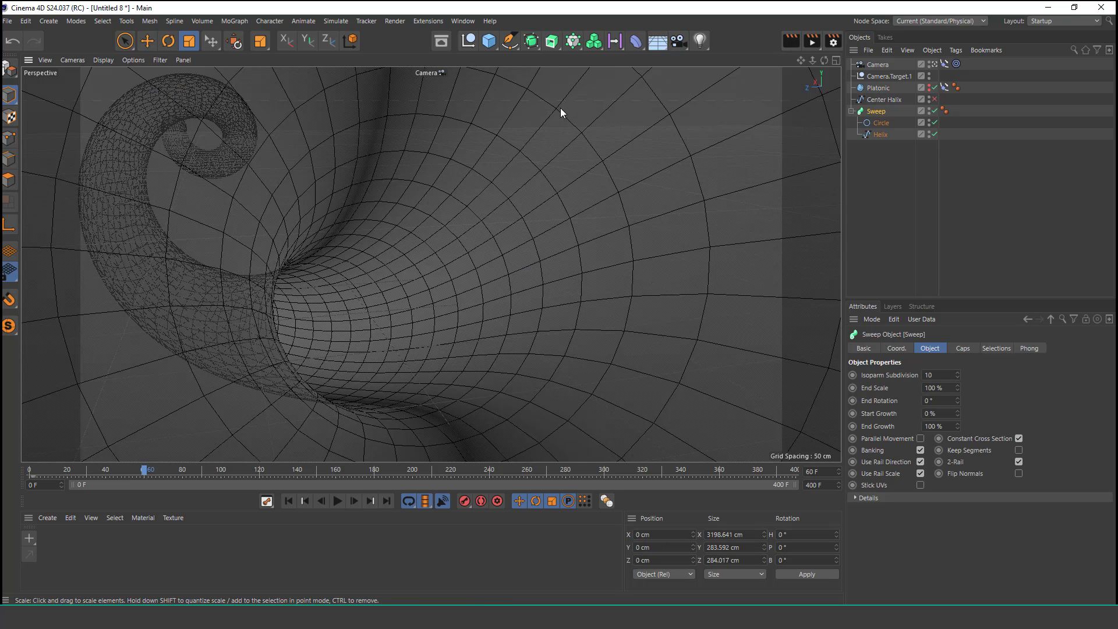
Step: Add an Atom Array generator and nest the Sweep inside it
click(536, 45)
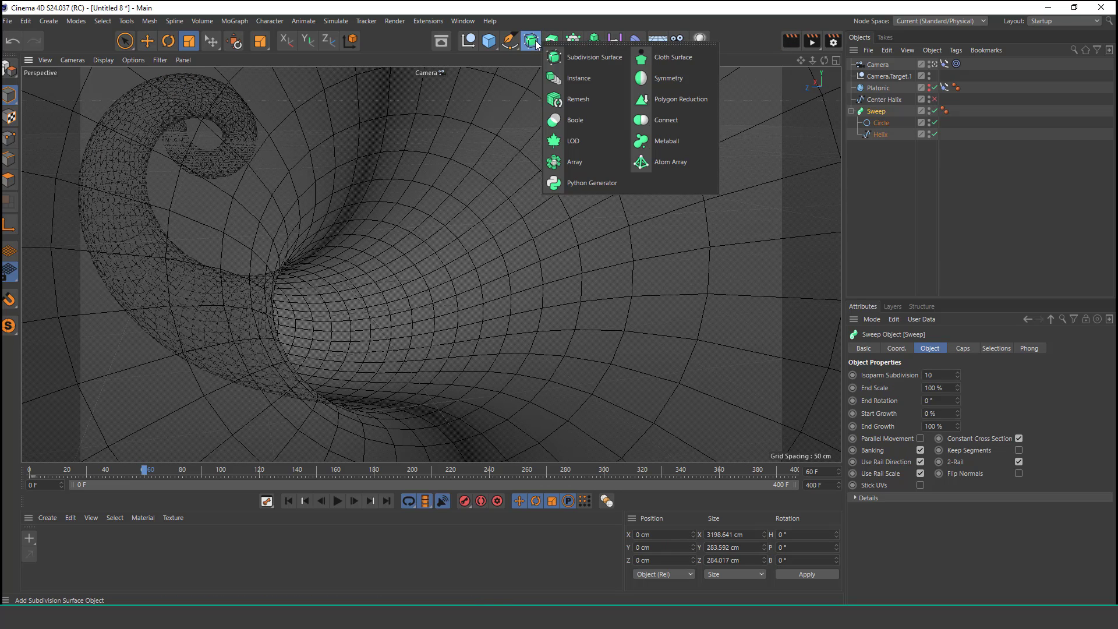
click(668, 163)
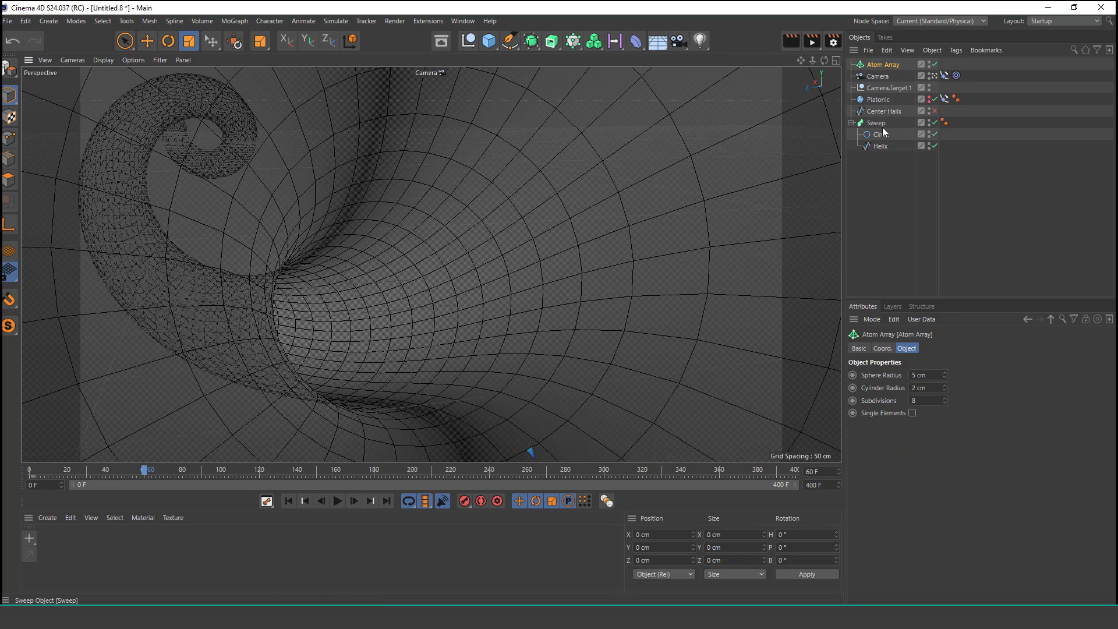
drag(882, 65, 883, 64)
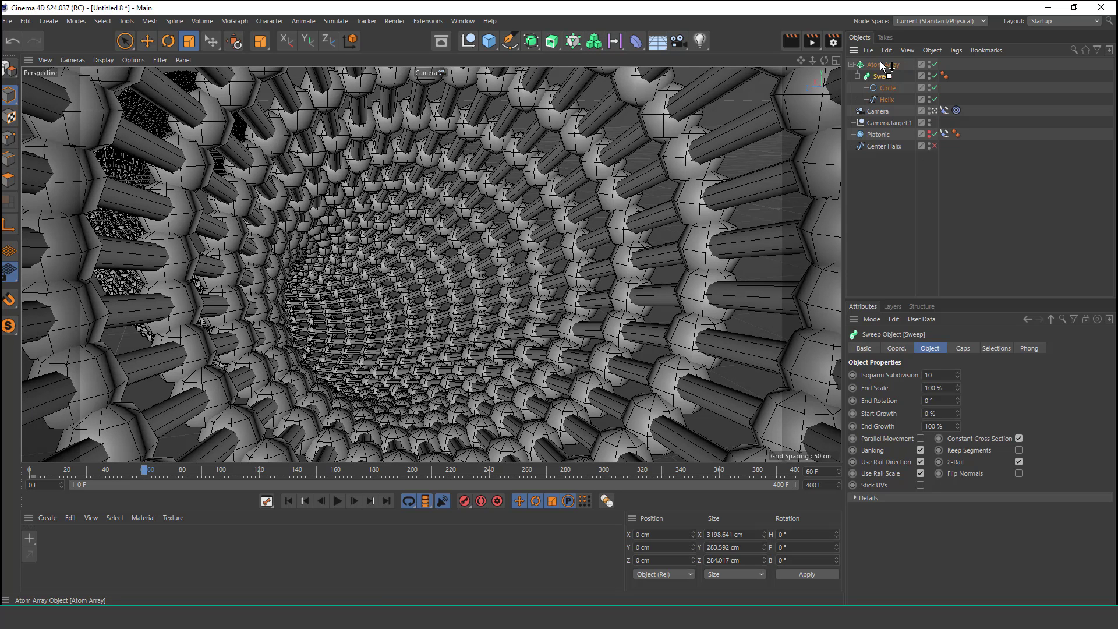
Step: Set the Atom Array's sphere radius to 0.8 cm and its cylinder radius to 0.3 cm
click(882, 65)
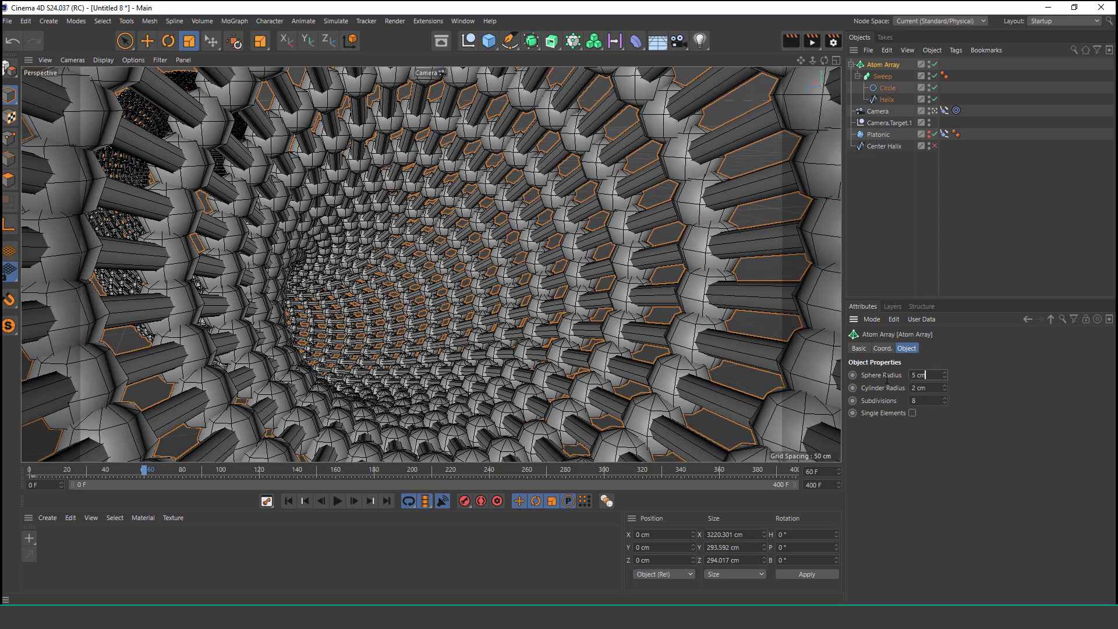
text(1)
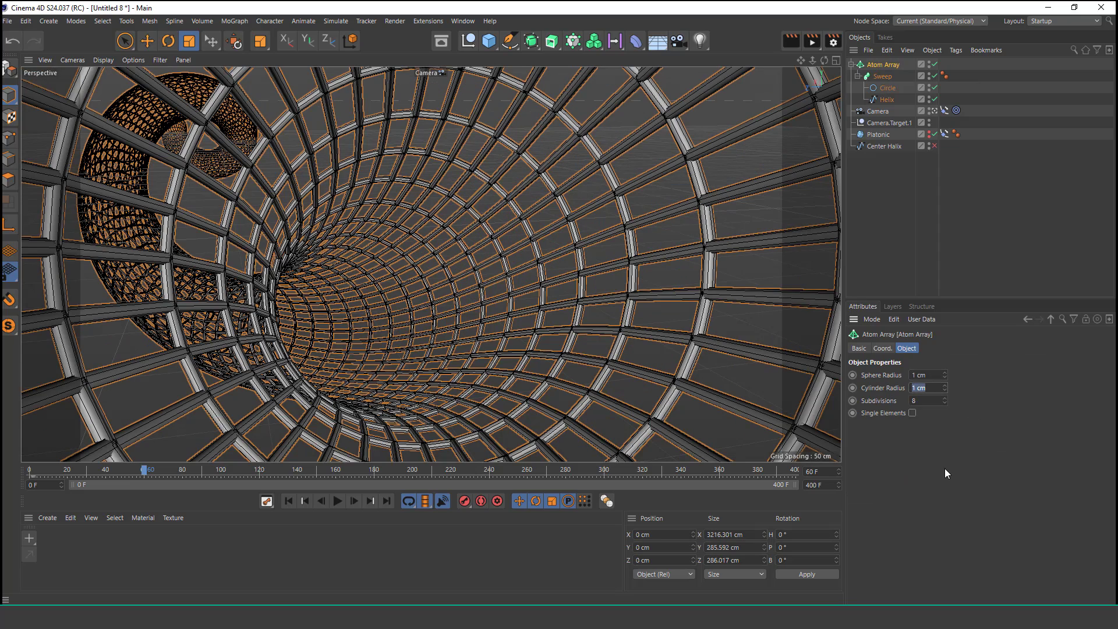
text(0.3)
key(Return)
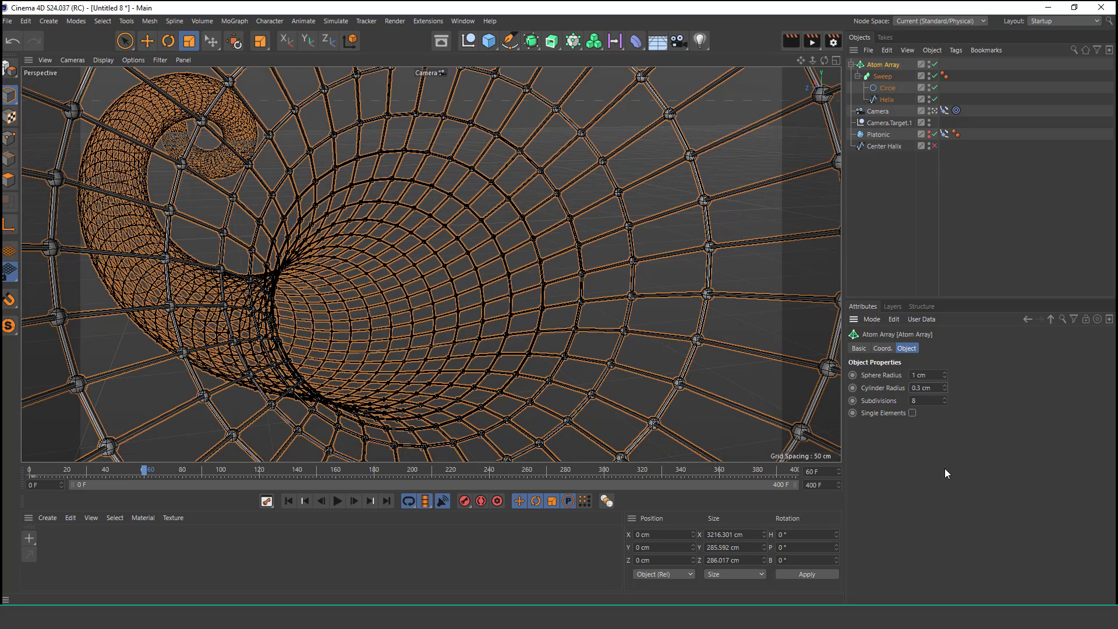
text(.8)
key(Return)
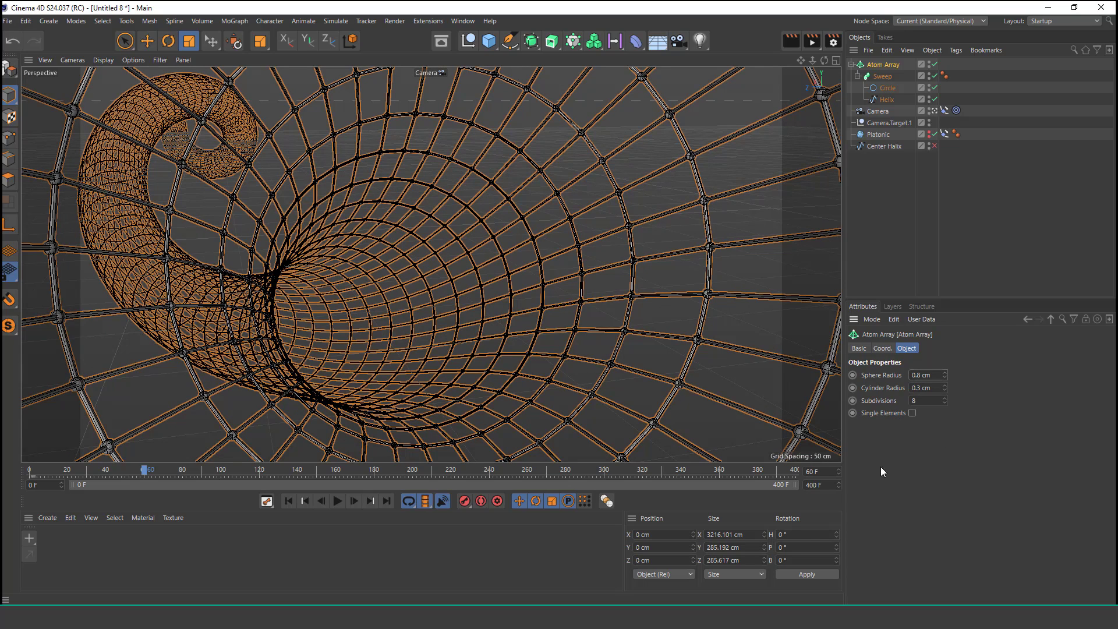
Step: Play the flythrough from the first frame and return to the start
click(289, 501)
click(336, 501)
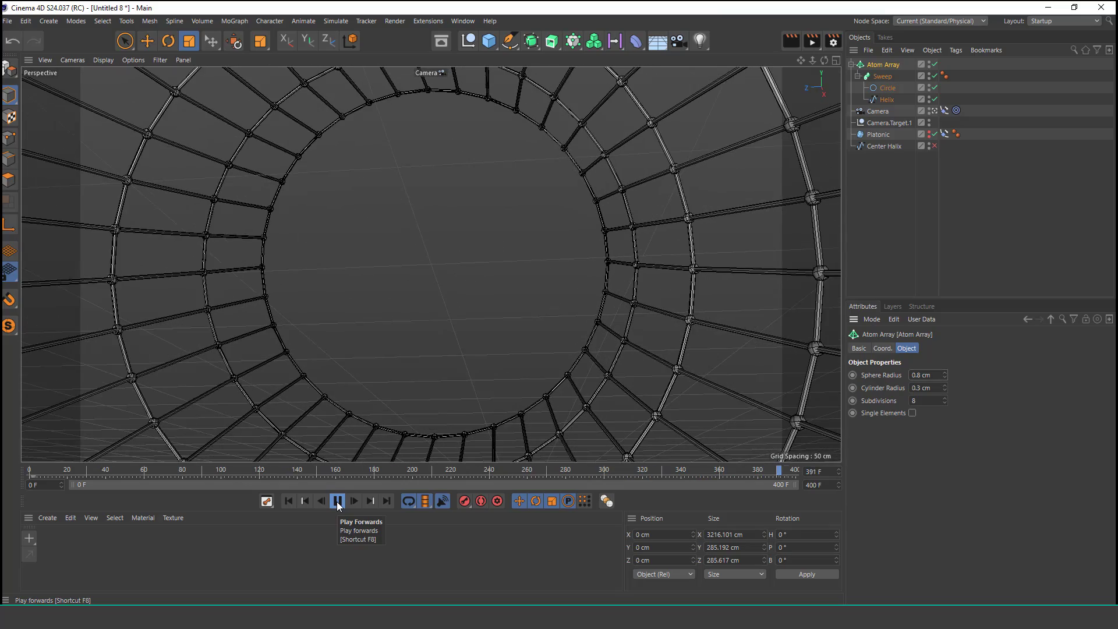
click(289, 501)
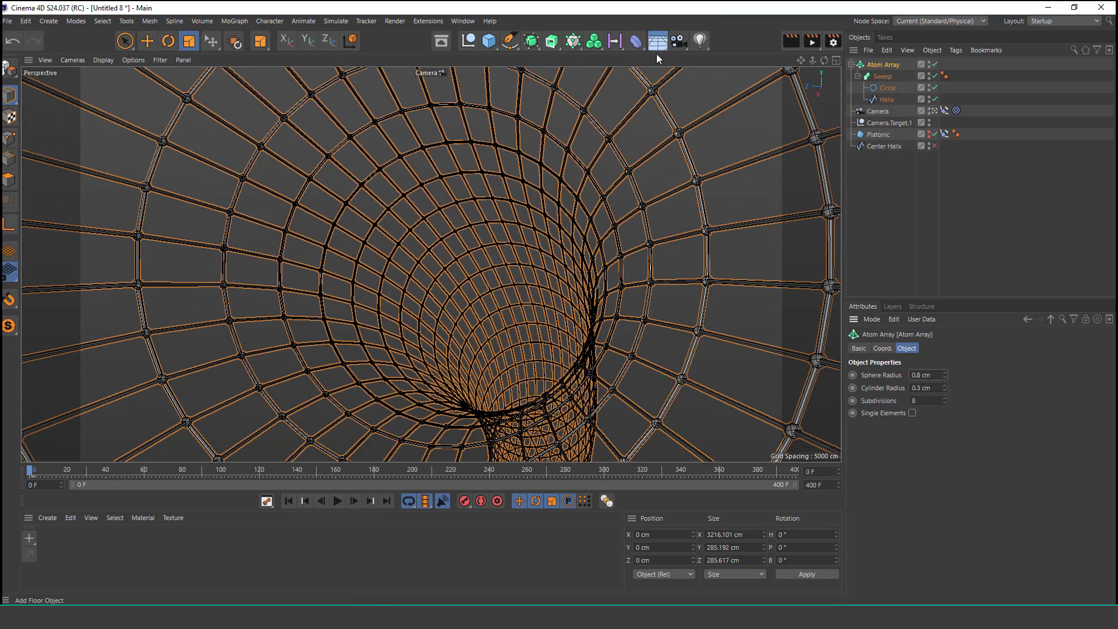
Step: Add a Physical Sky to the scene and enable its Clouds option
click(784, 61)
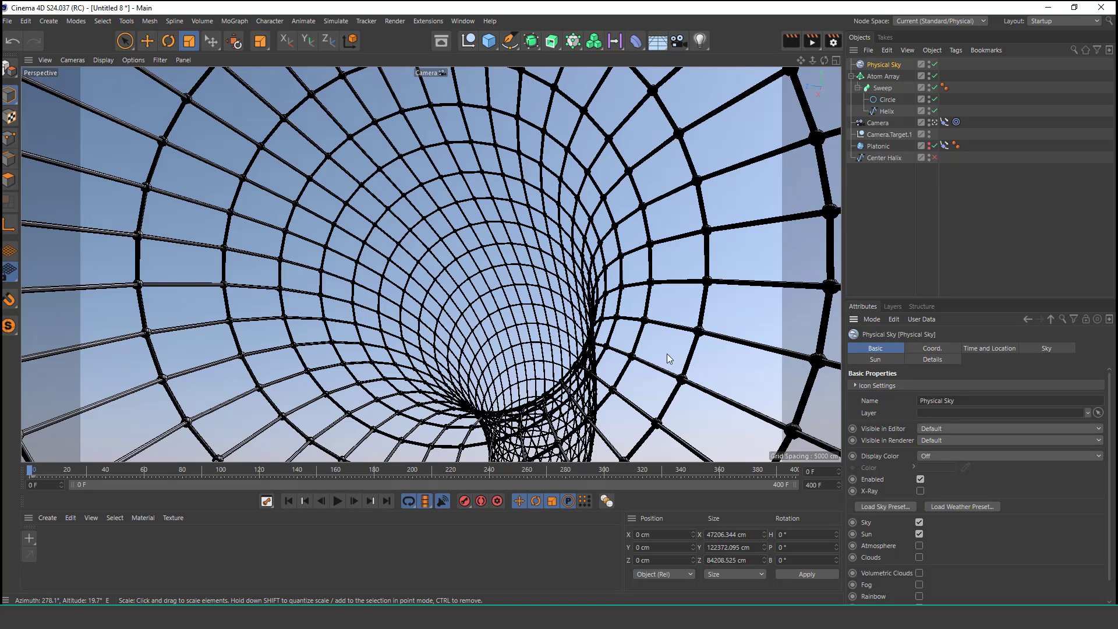
click(918, 557)
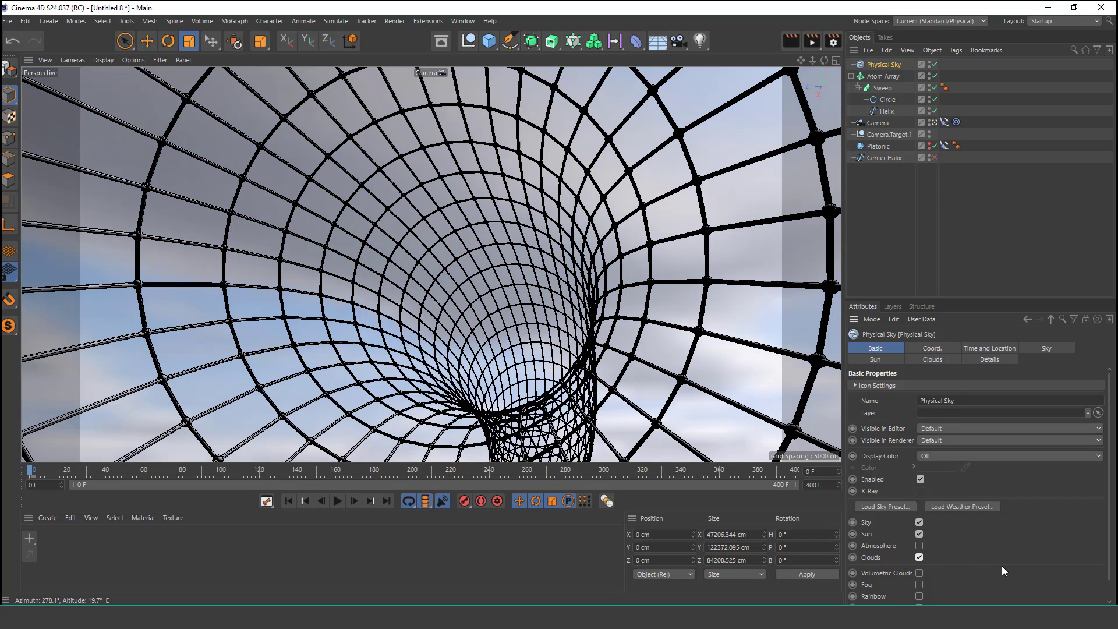
Step: Play the flythrough with the sky and switch the viewport display to Gouraud Shading
click(336, 502)
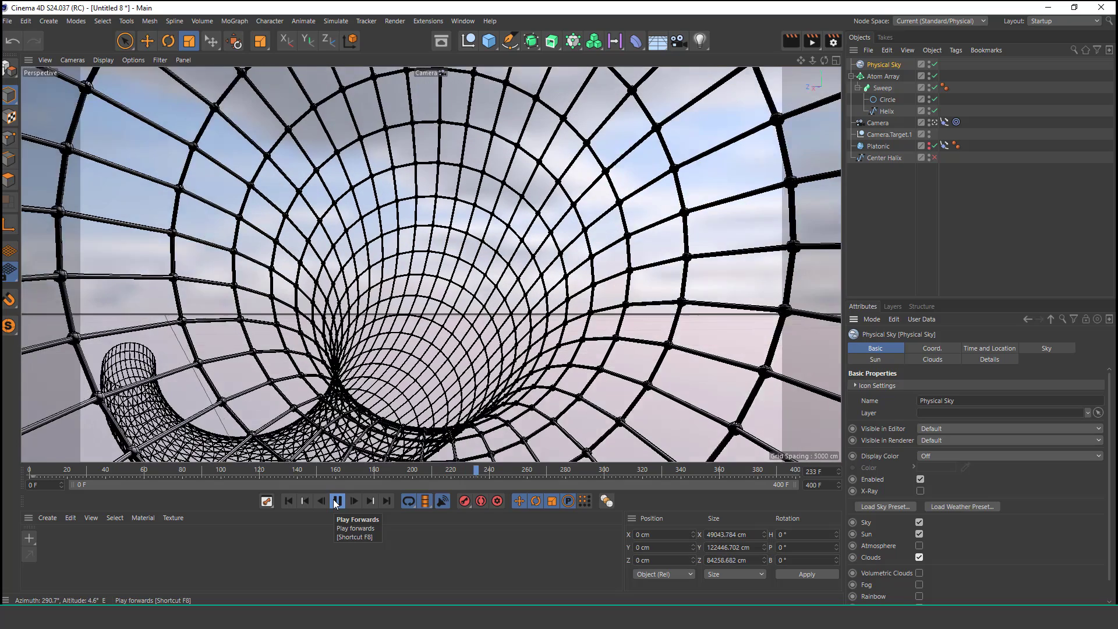
click(336, 501)
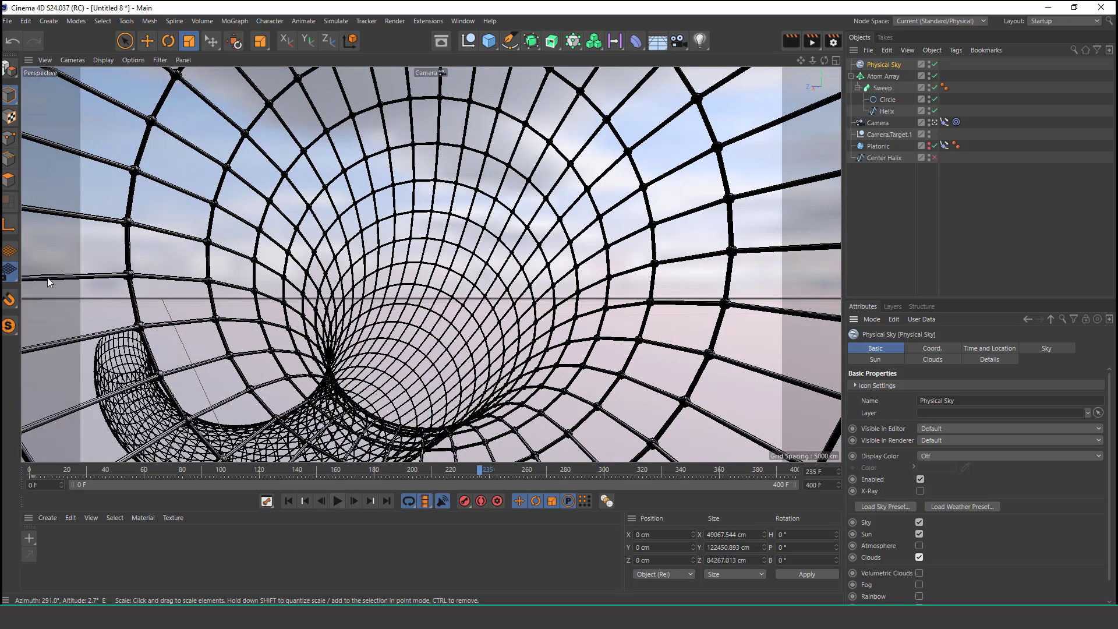
click(113, 60)
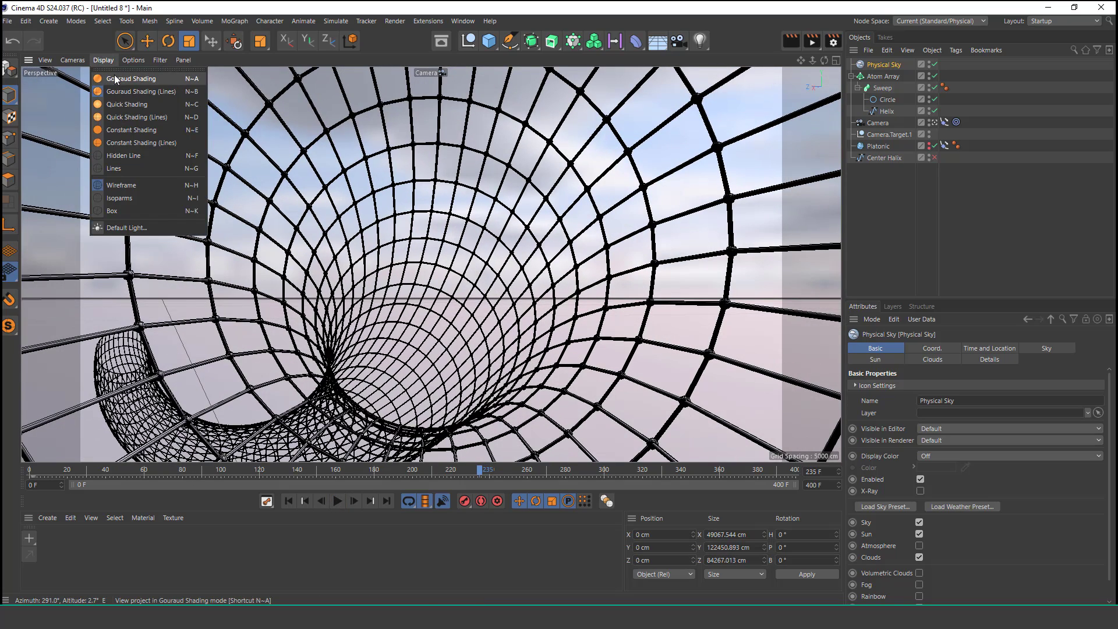
click(116, 78)
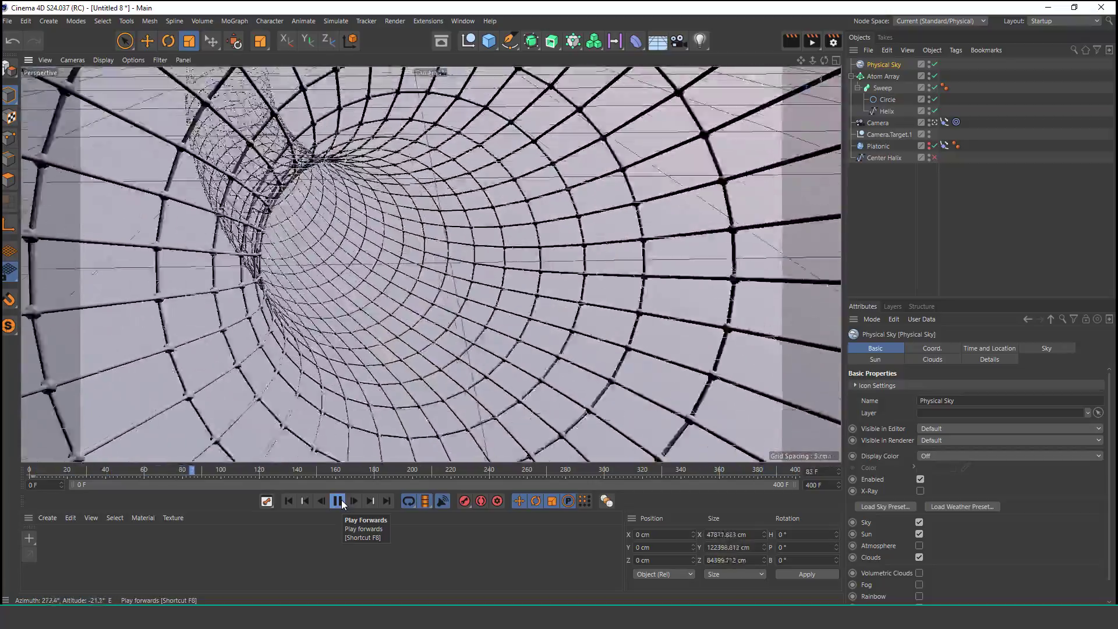
Step: Play the animation while panning and zooming the front view to follow the camera along the tube
click(337, 501)
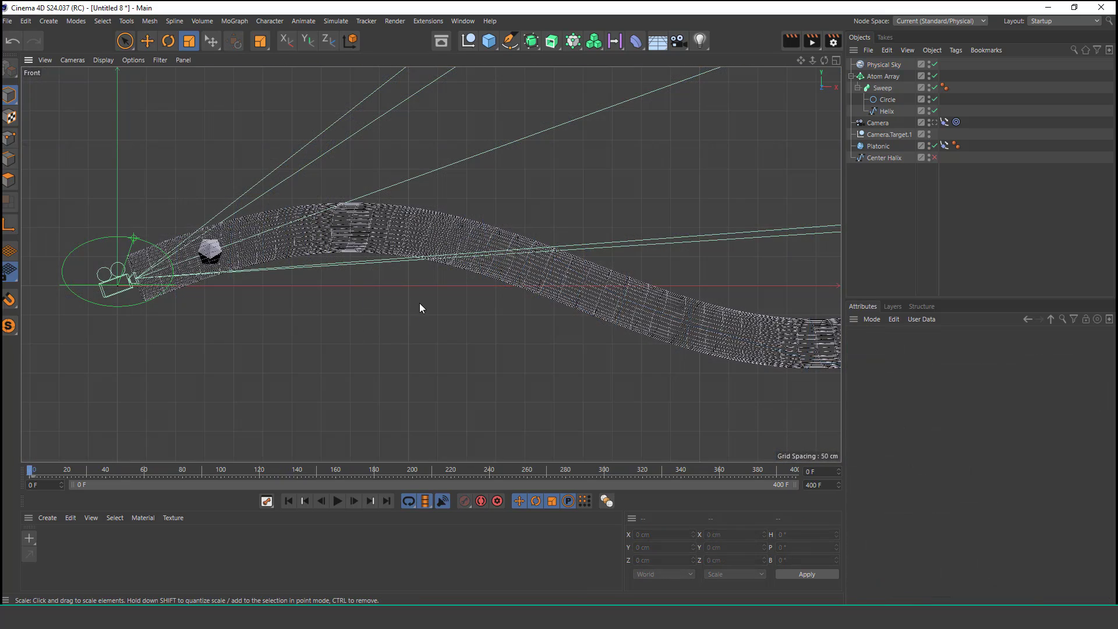
alt+right_drag(420, 303, 394, 336)
alt+middle_drag(557, 343, 439, 344)
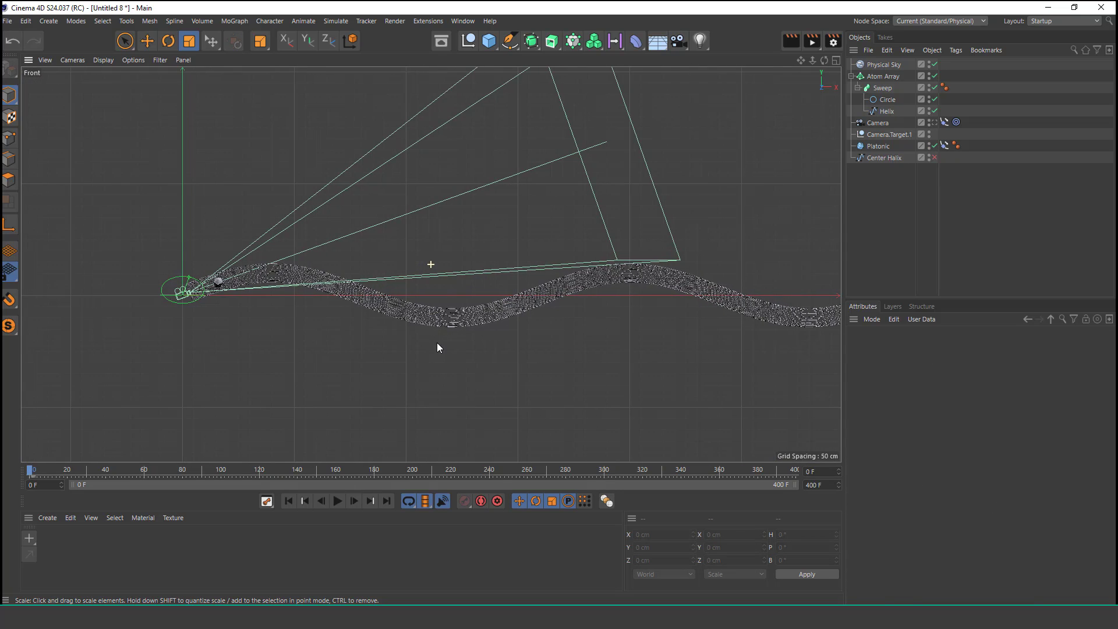
scroll(382, 333, up, 4)
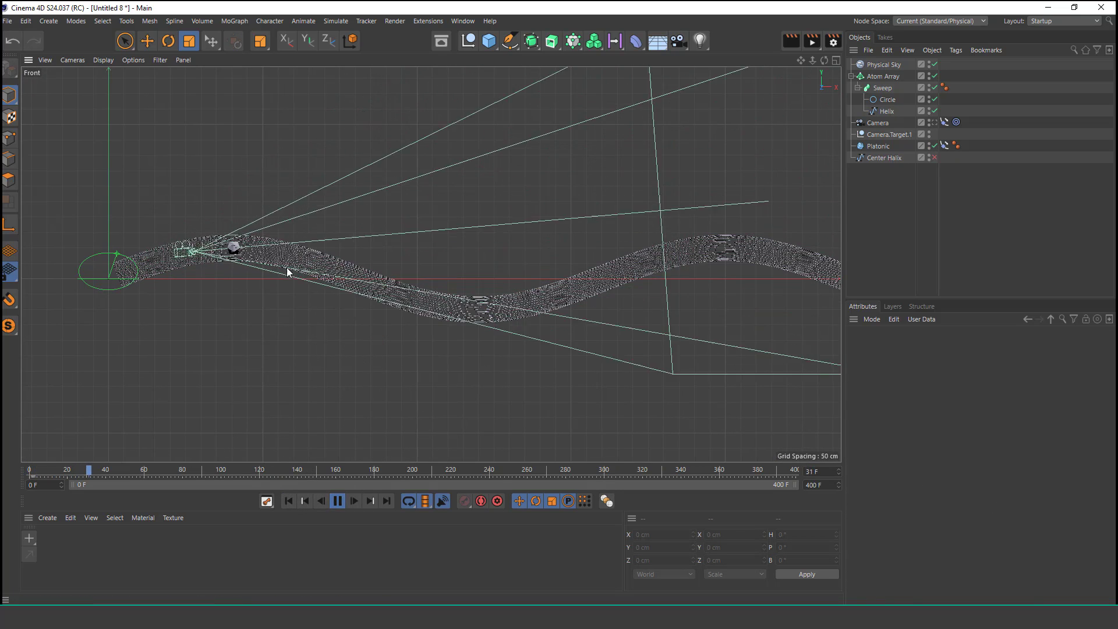
scroll(317, 246, up, 4)
alt+middle_drag(653, 327, 55, 266)
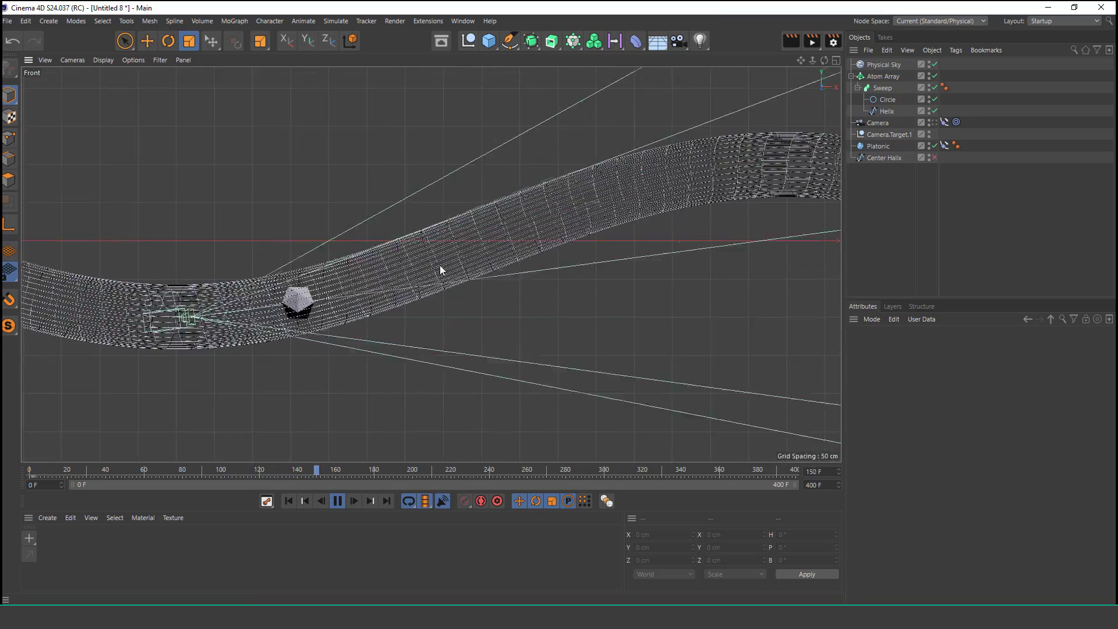
alt+middle_drag(780, 256, 251, 284)
alt+right_drag(540, 294, 499, 333)
alt+middle_drag(637, 312, 571, 318)
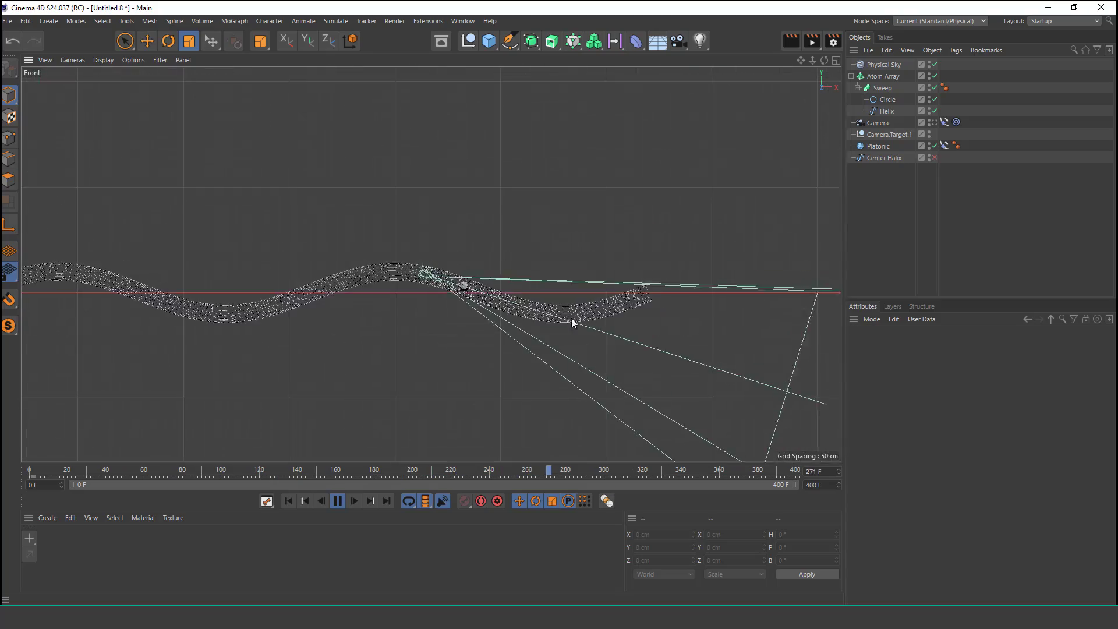
alt+right_drag(562, 311, 602, 284)
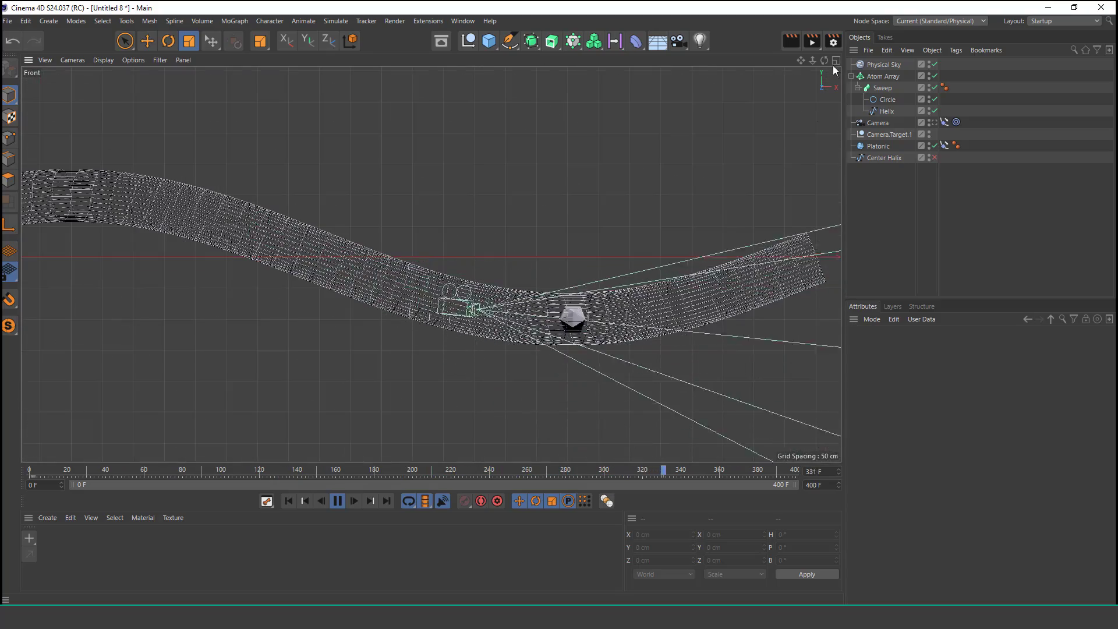
Step: Switch to the single perspective view and orbit around the lattice tube during playback
click(835, 61)
click(220, 197)
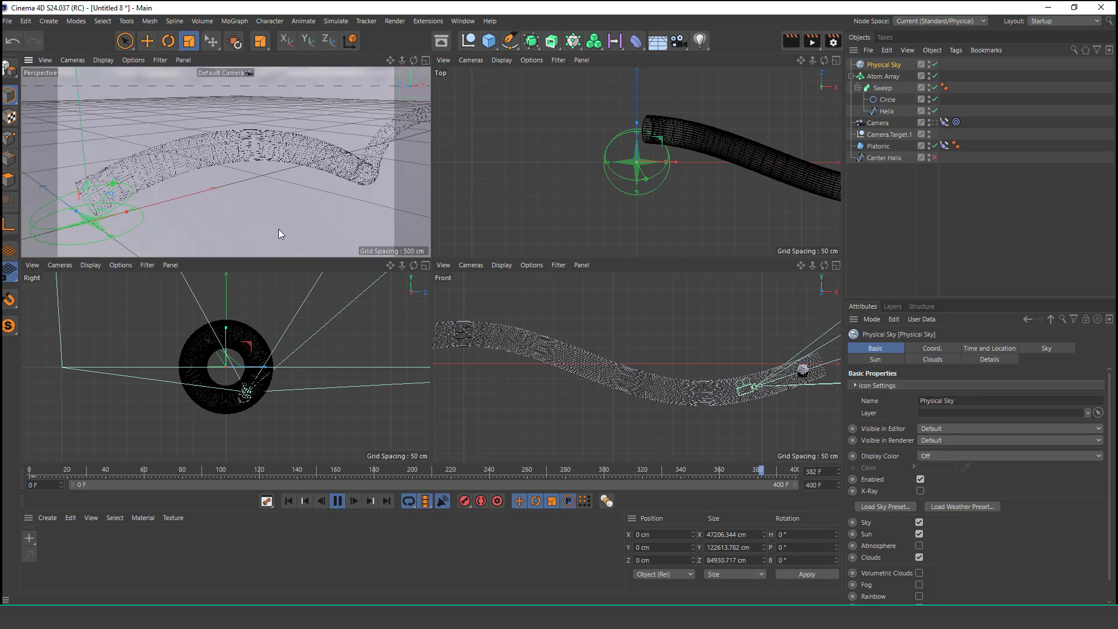
click(426, 60)
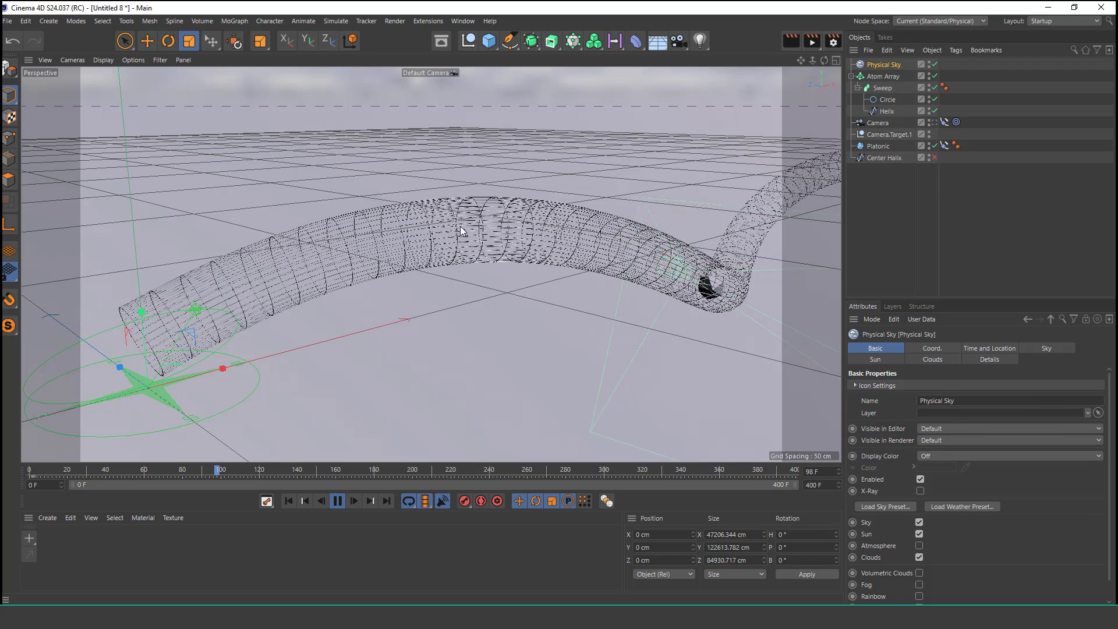
alt+right_drag(460, 225, 422, 250)
alt+middle_drag(651, 247, 410, 279)
alt+right_drag(502, 277, 542, 200)
alt+middle_drag(680, 188, 431, 264)
alt+right_drag(430, 264, 453, 252)
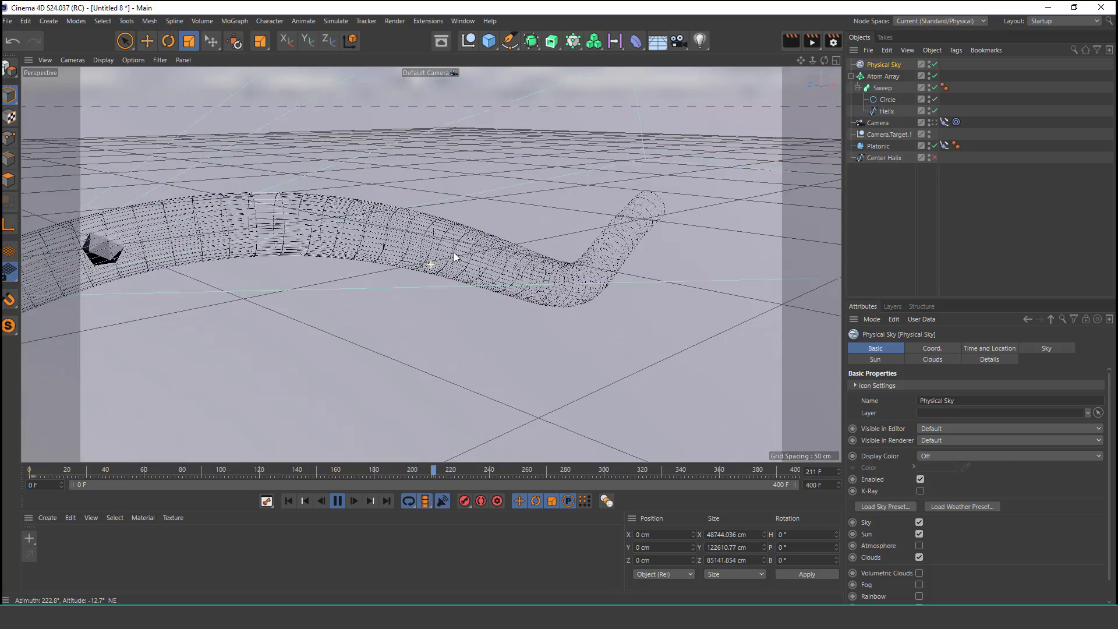
mouse_move(575, 253)
alt+mouse_down()
mouse_move(471, 266)
mouse_move(564, 250)
alt+mouse_up()
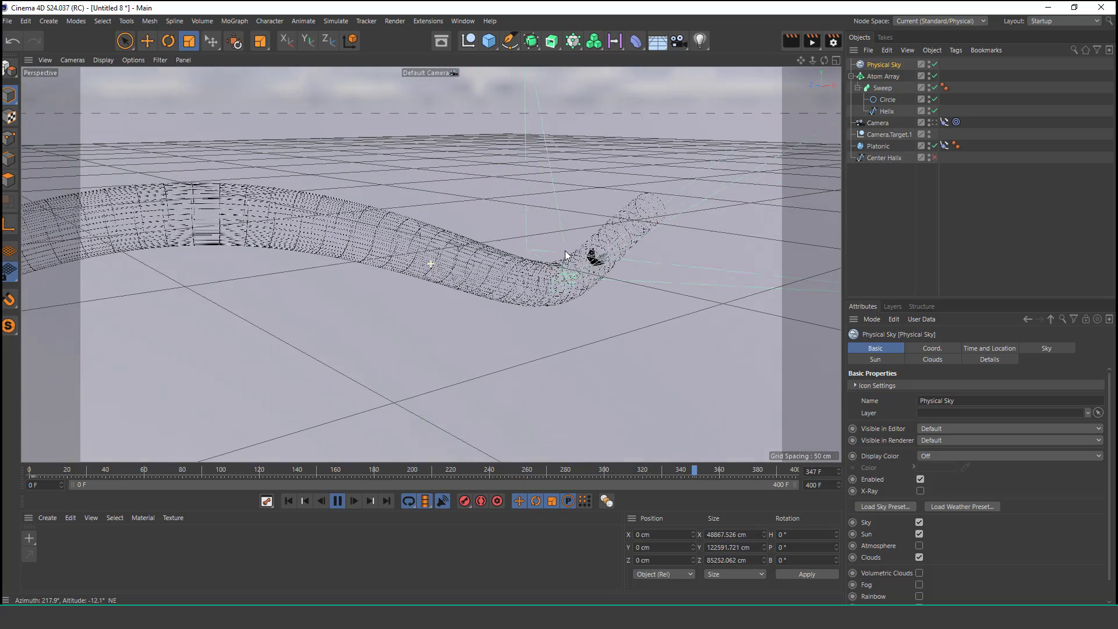
Step: Look through the scene camera during playback and briefly select the Platonic to inspect it
click(934, 122)
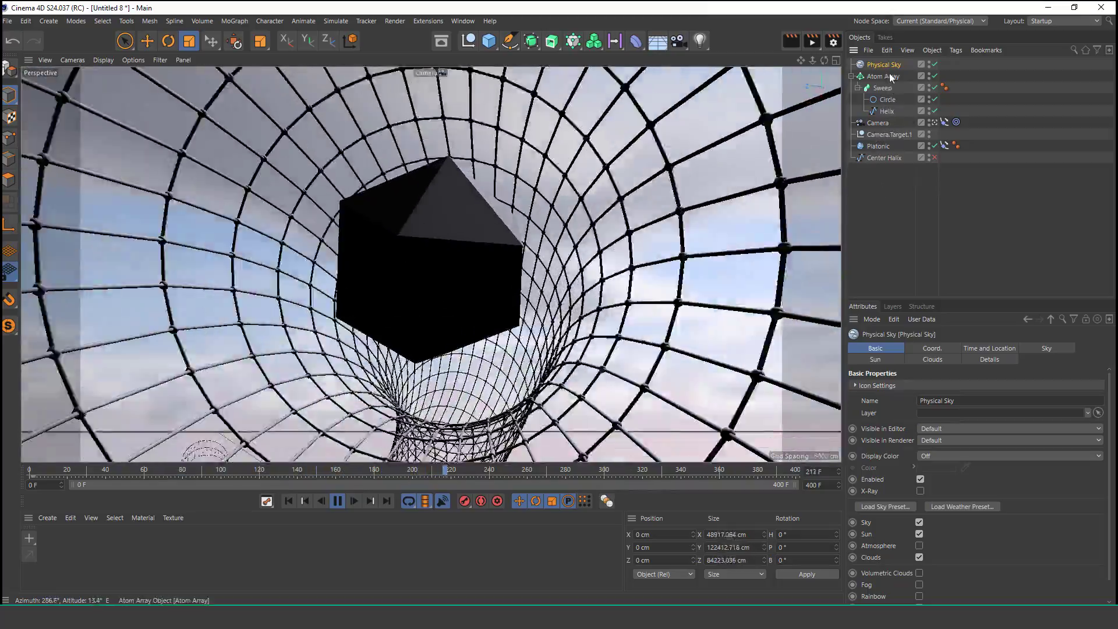
click(884, 145)
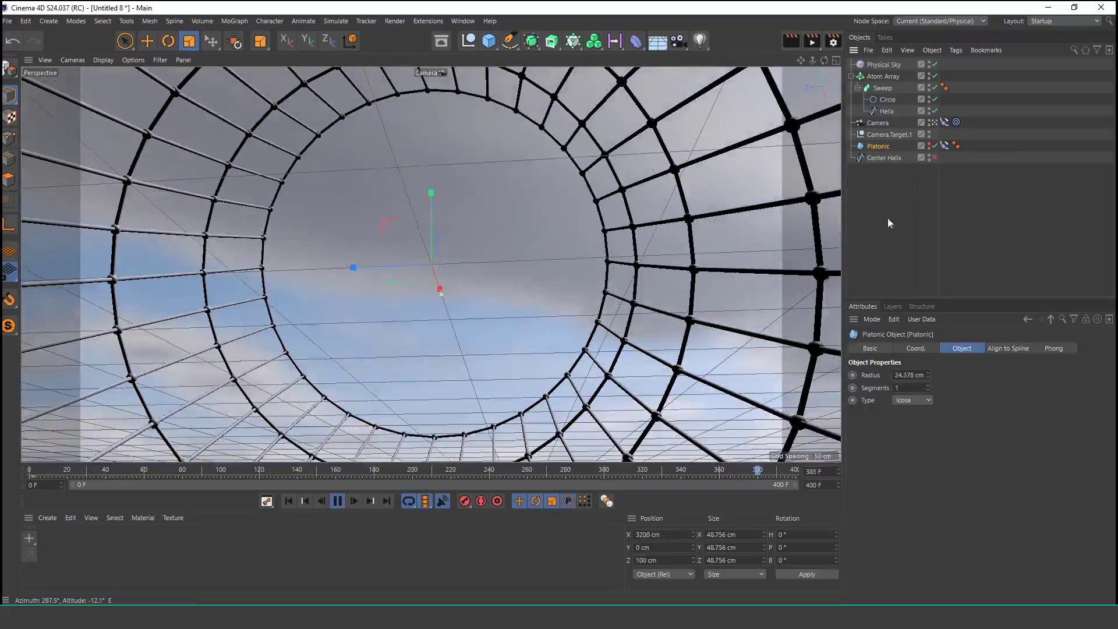
click(885, 218)
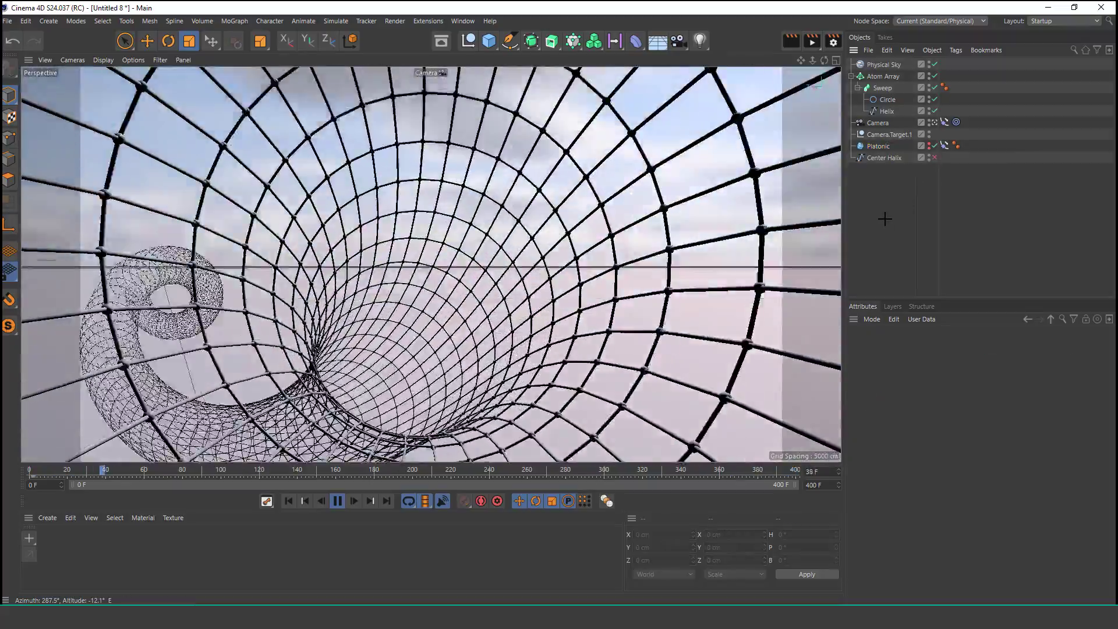